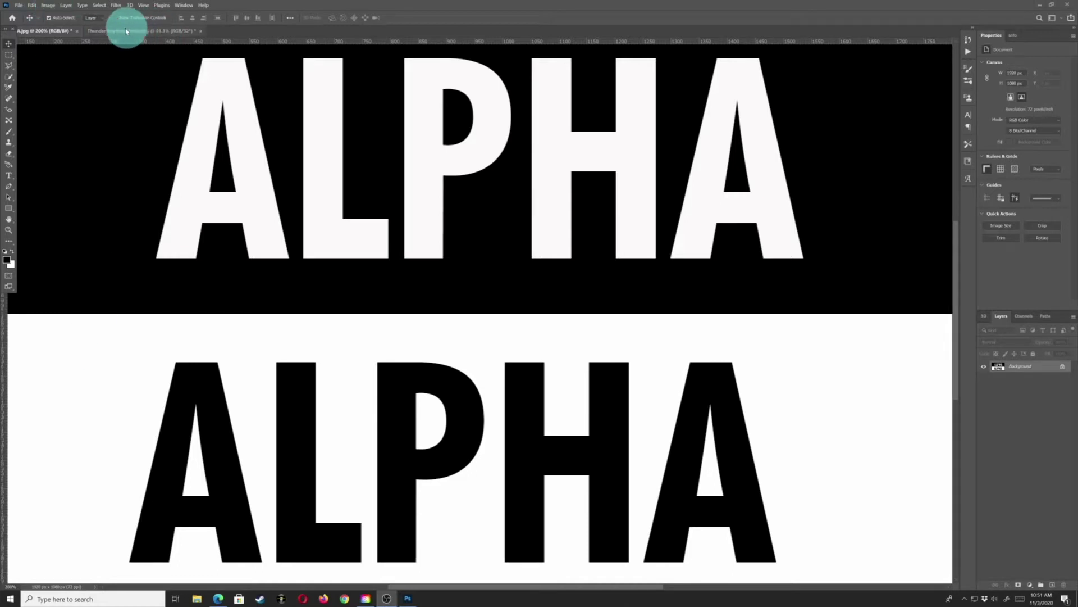
Start Sky Replacement on the Thunder Bay Breakwater image and move its dialog clear of the ship and horizon
left_click(153, 31)
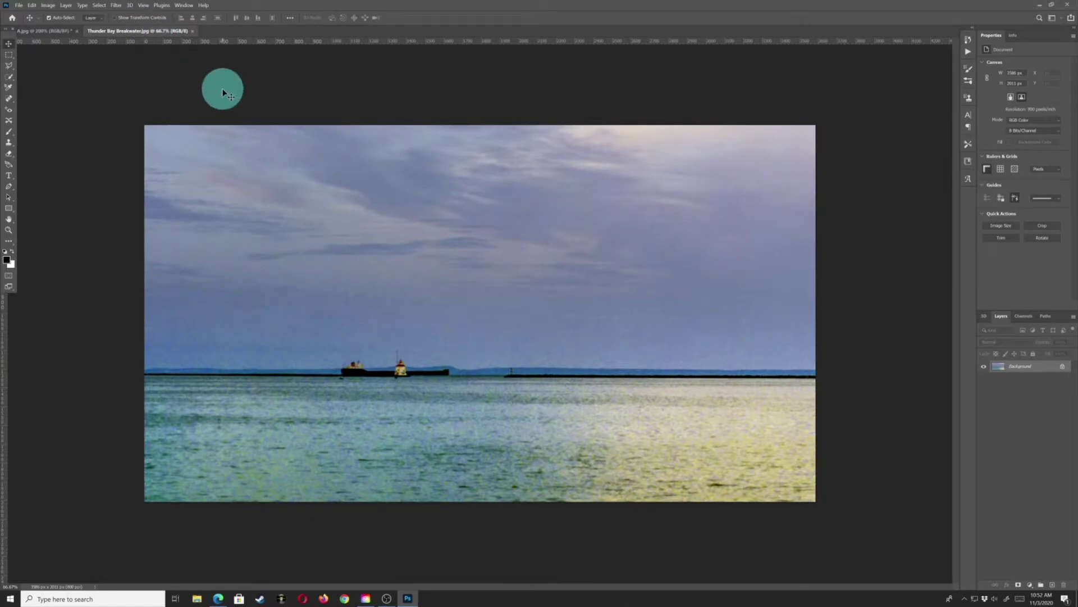
left_click(32, 5)
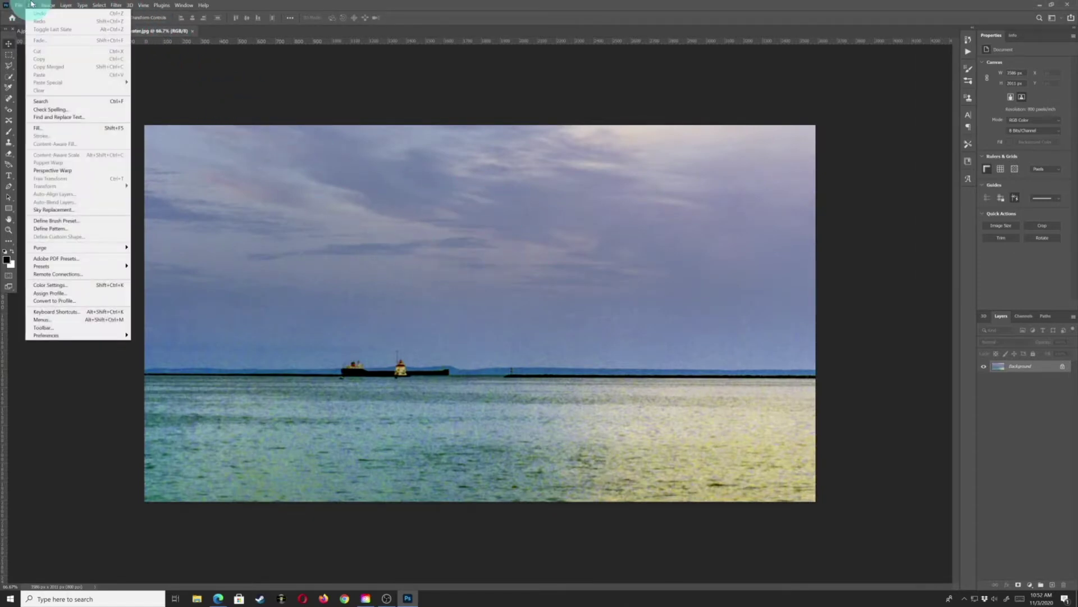
left_click(77, 211)
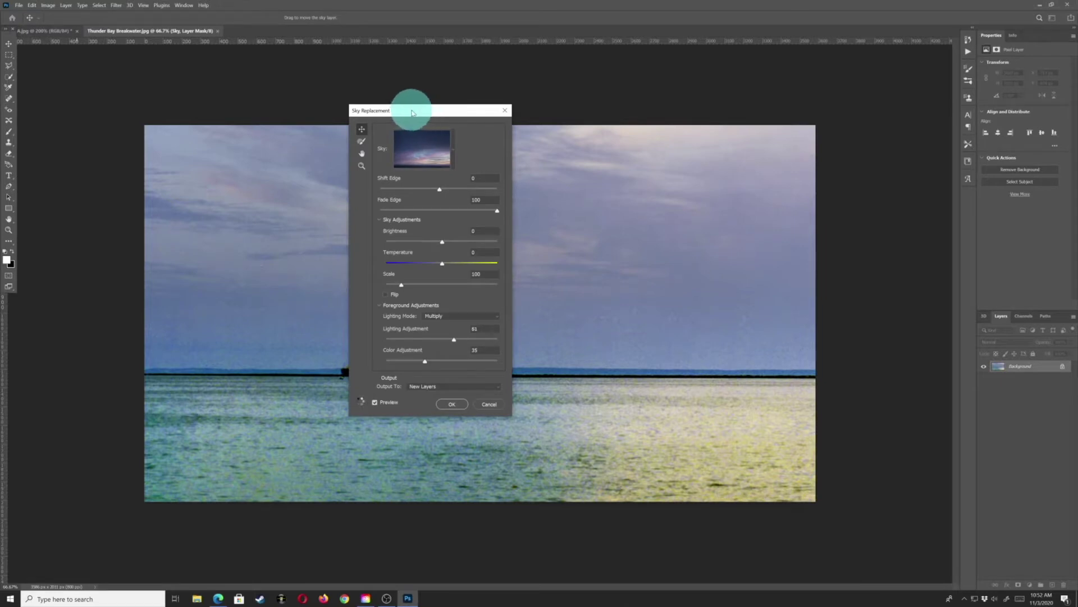
left_click_drag(402, 111, 737, 92)
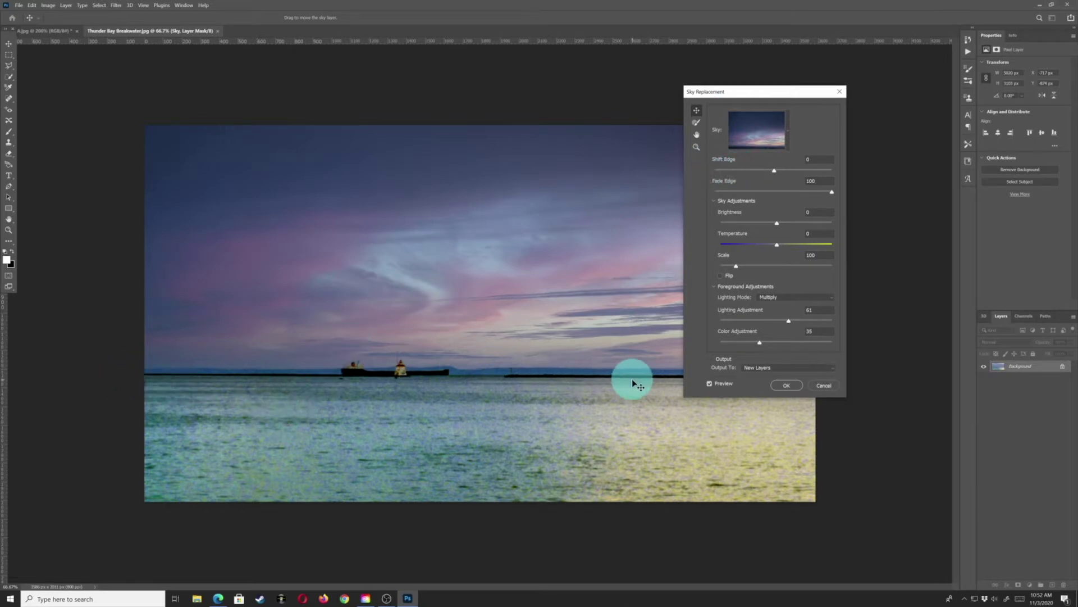
left_click_drag(761, 90, 810, 82)
Try the plain blue sky preset and the red-clouded sunset preset as the replacement sky
left_click(840, 120)
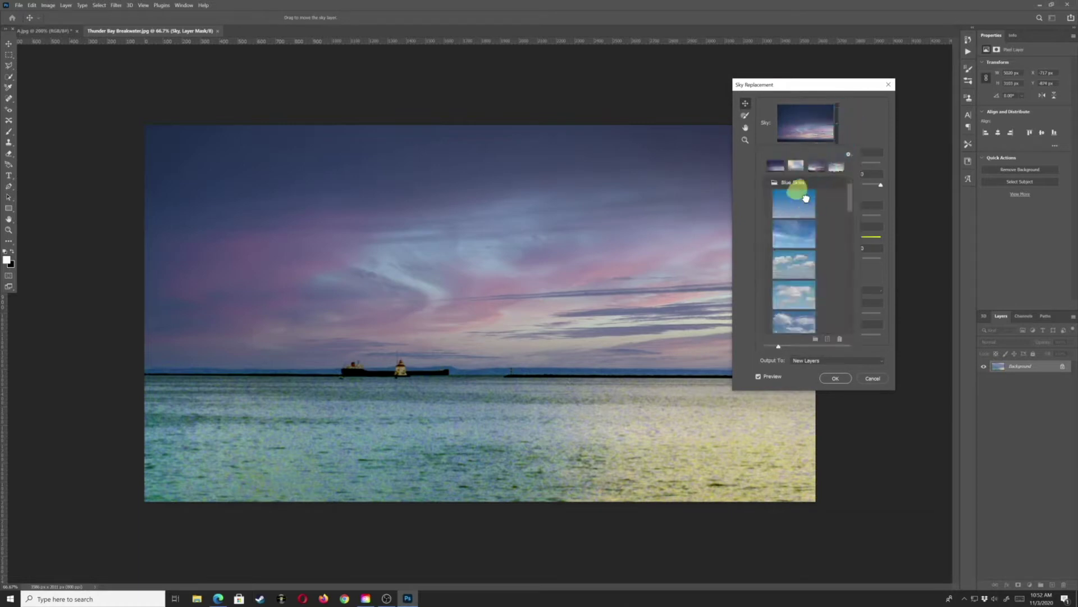
left_click(795, 194)
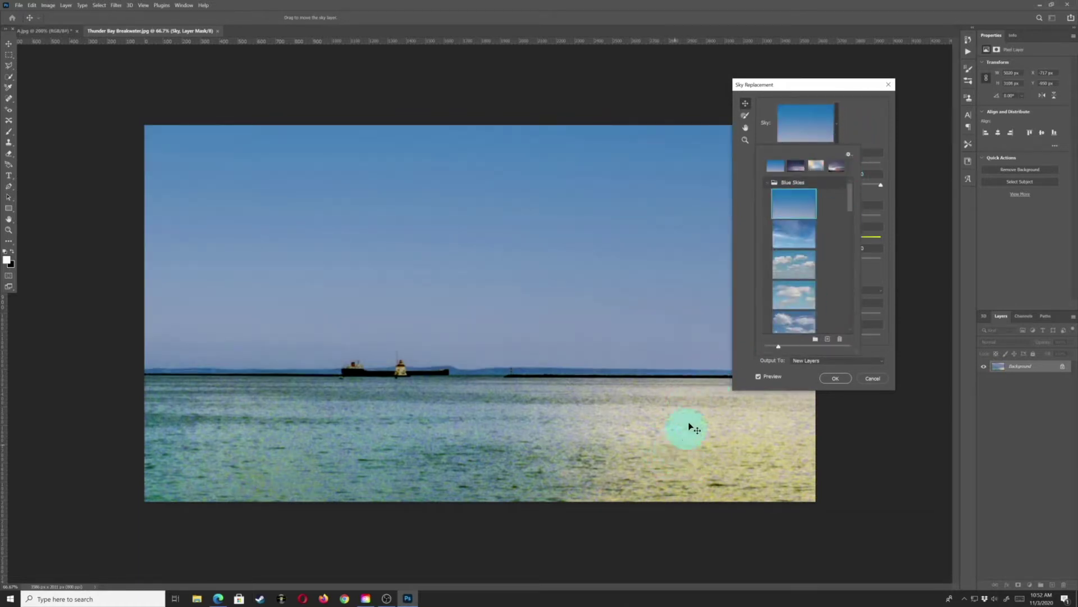
left_click(837, 126)
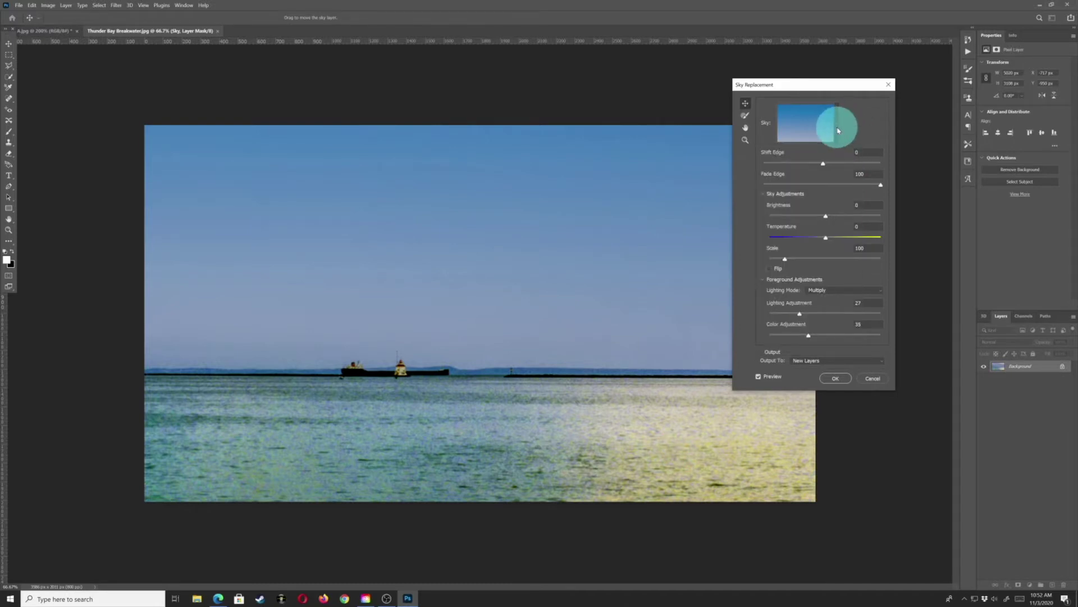
left_click(837, 131)
left_click(787, 169)
left_click(835, 165)
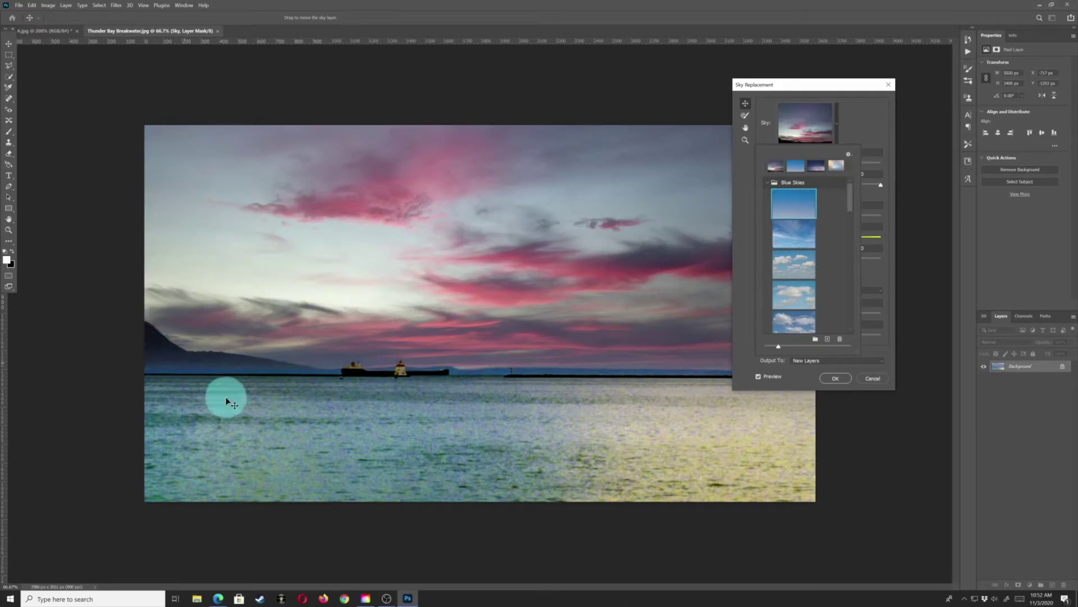
Replace the sky with the purple dusk preset, scaled to 116, and output the result to new layers
left_click(817, 165)
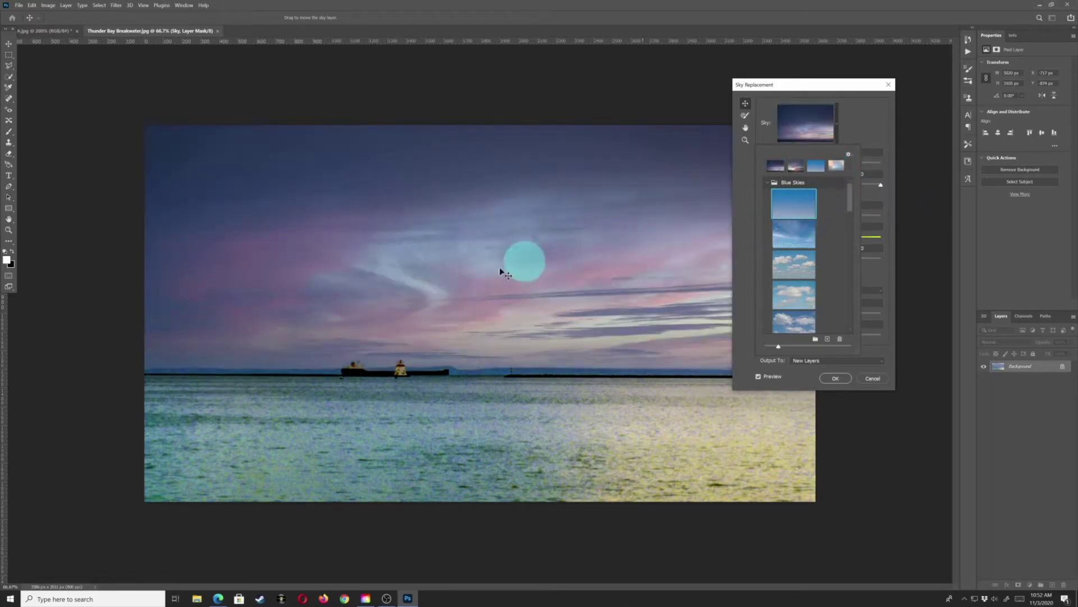
left_click(508, 243)
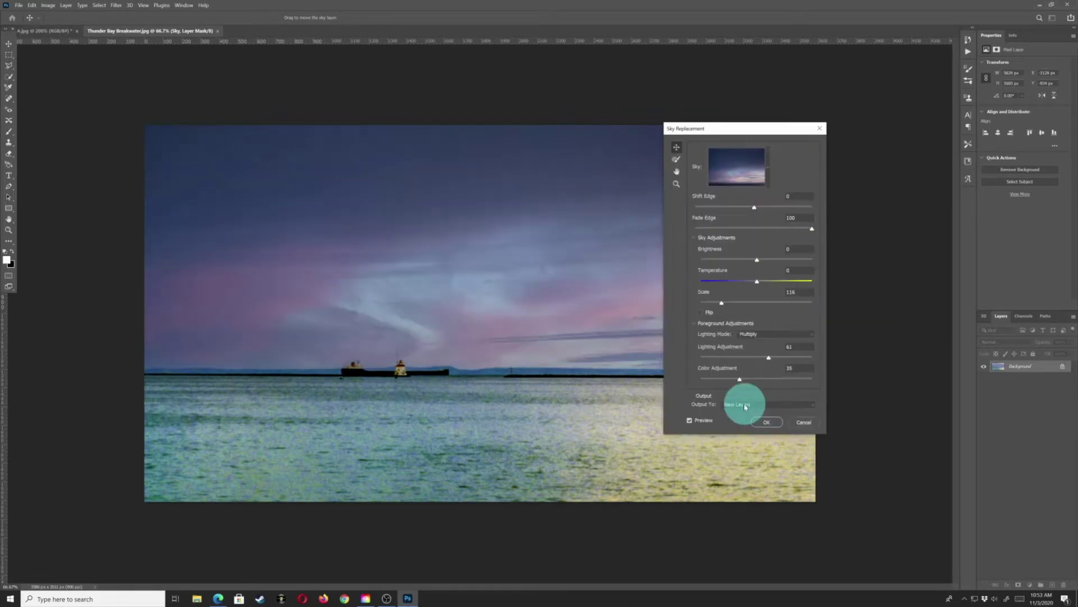
left_click(766, 422)
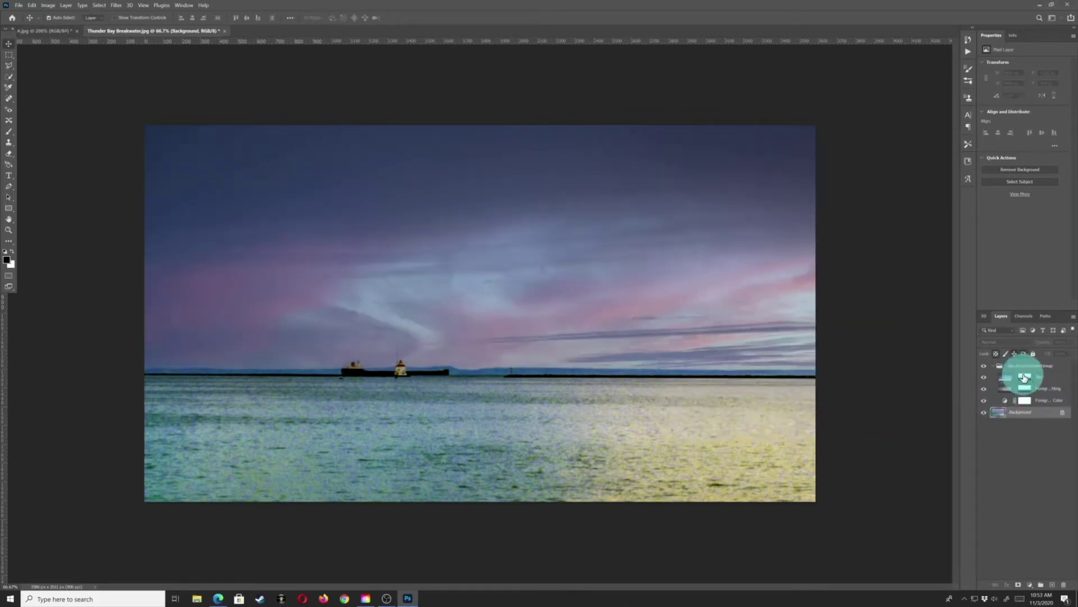
Examine the Sky layer's mask on its own in black and white and return to the full image
left_click(1024, 378, "alt")
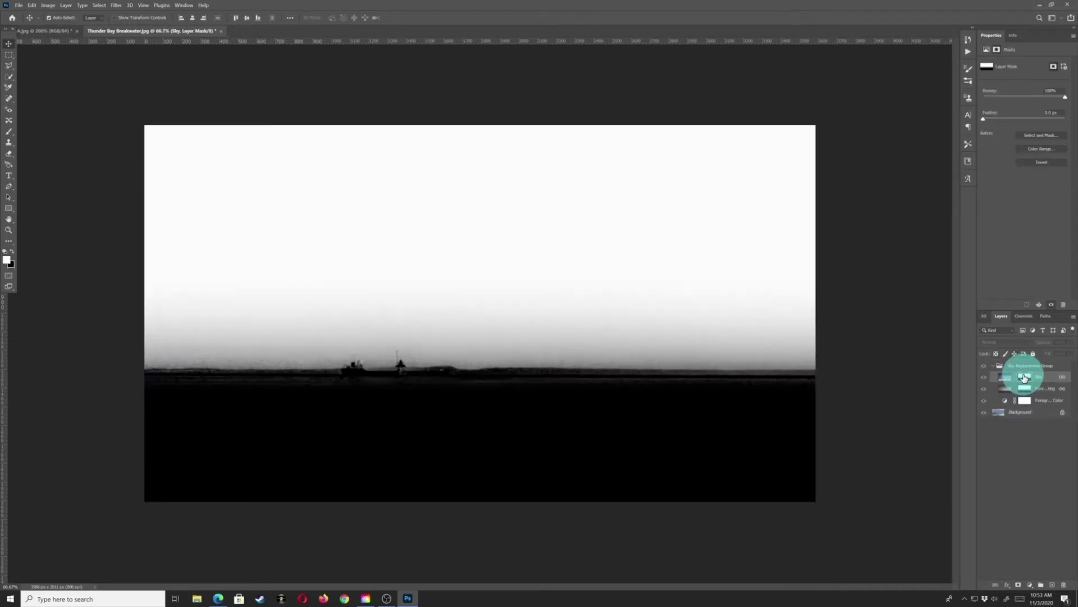
left_click(1020, 418)
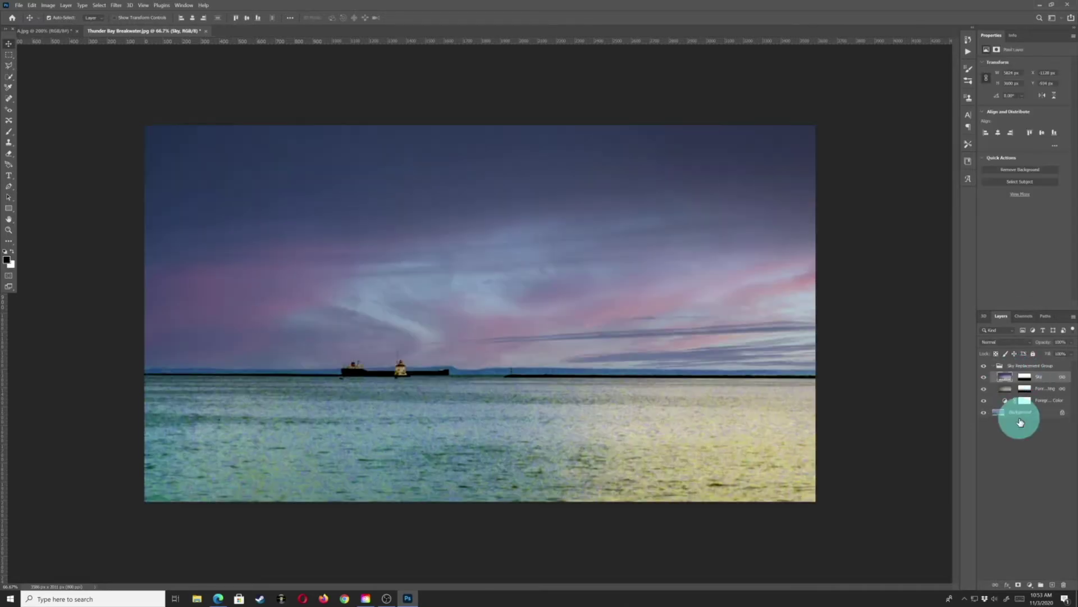
left_click(1019, 377)
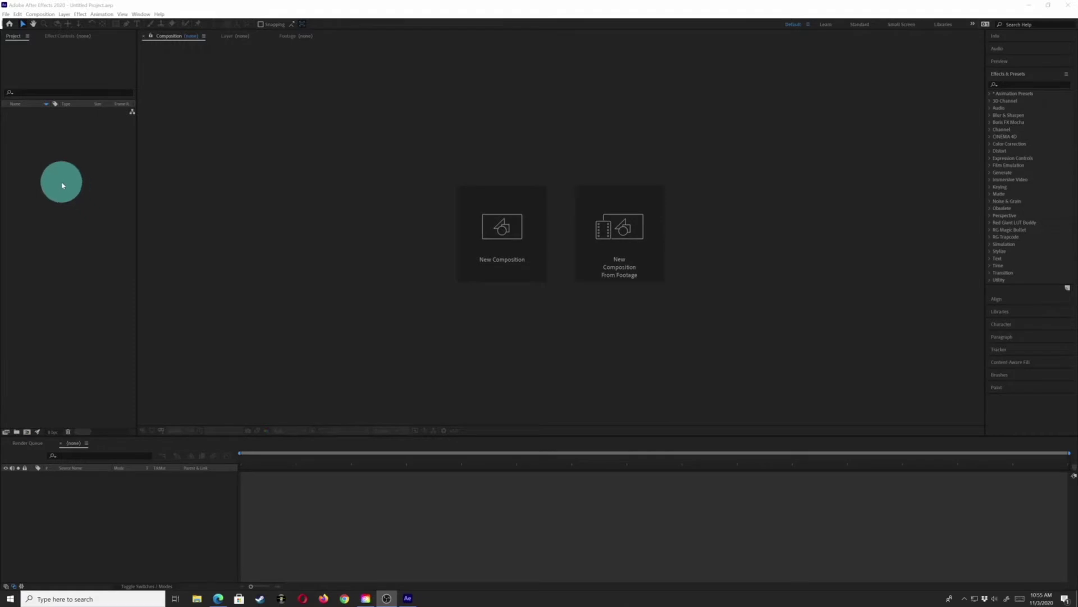
Import 171003B_005_2K.mp4, Circle_Diagram.mov, DNA.mov and Lights.mp4 from the Footage folder on the NVME 2 (F:) drive
double_click(62, 183)
scroll(29, 137, "up", 3)
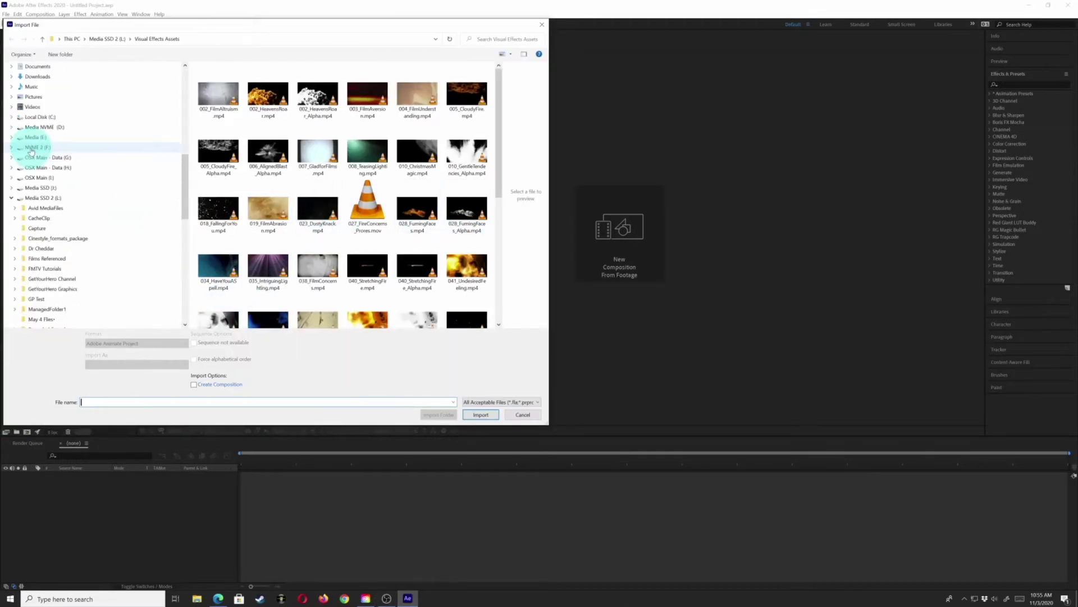
left_click(31, 146)
double_click(210, 82)
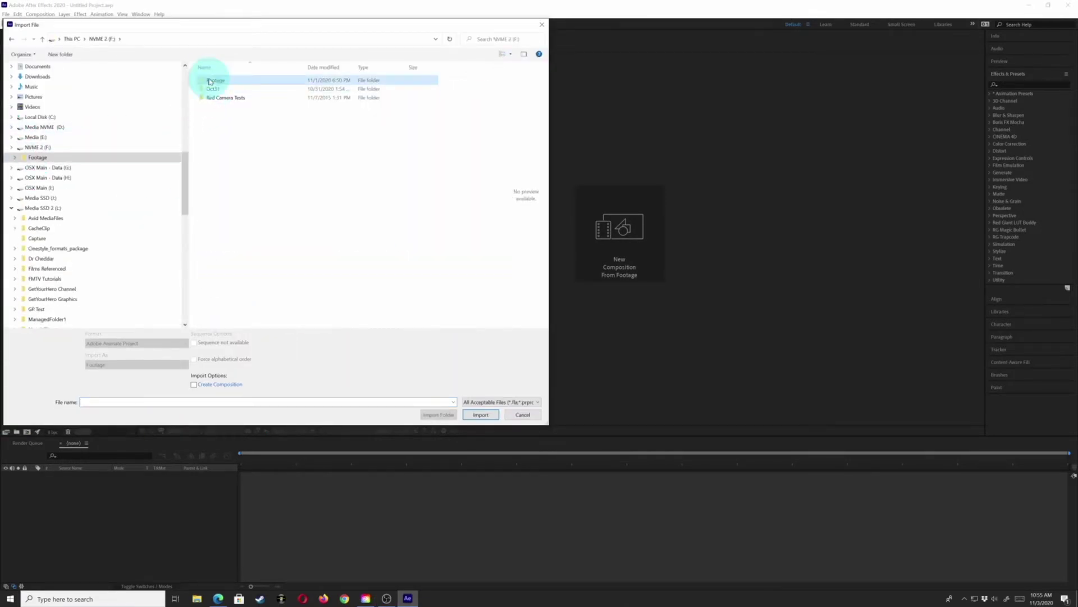
left_click(214, 91)
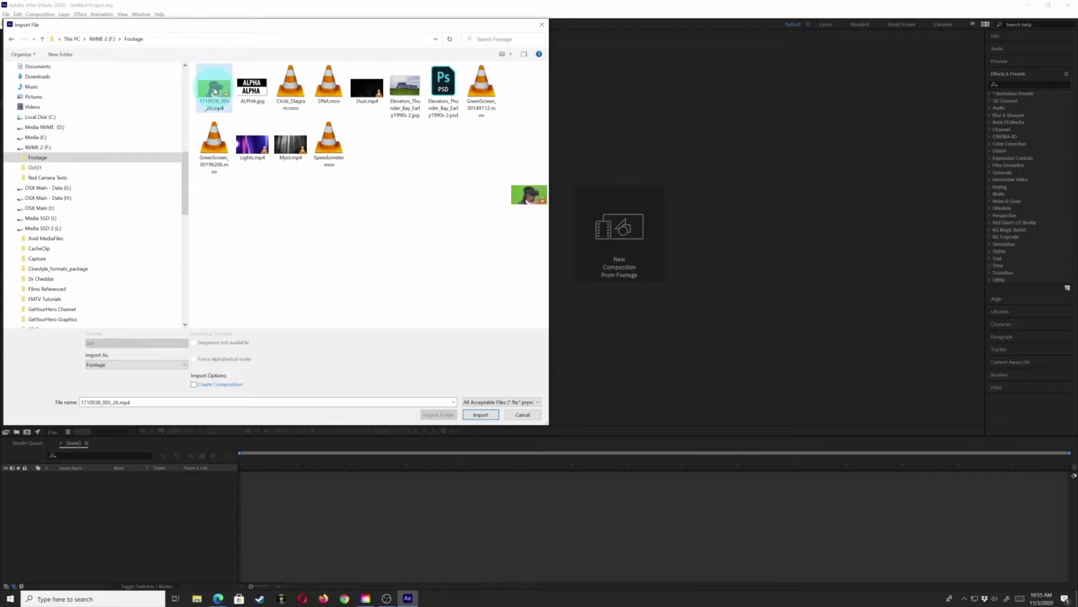
left_click(290, 90, "ctrl")
left_click(328, 90, "ctrl")
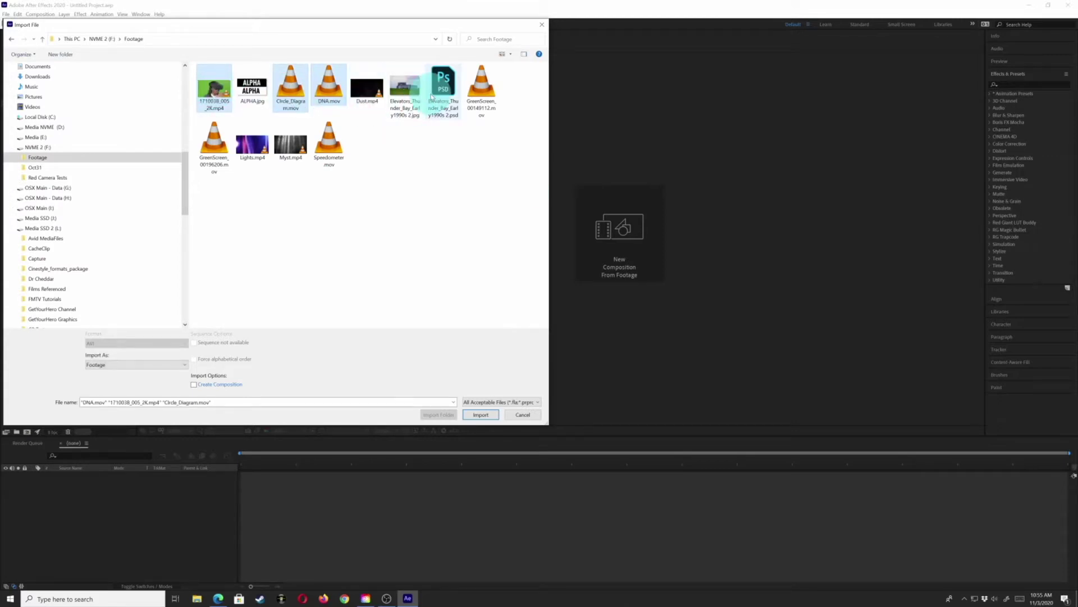
left_click(252, 145, "ctrl")
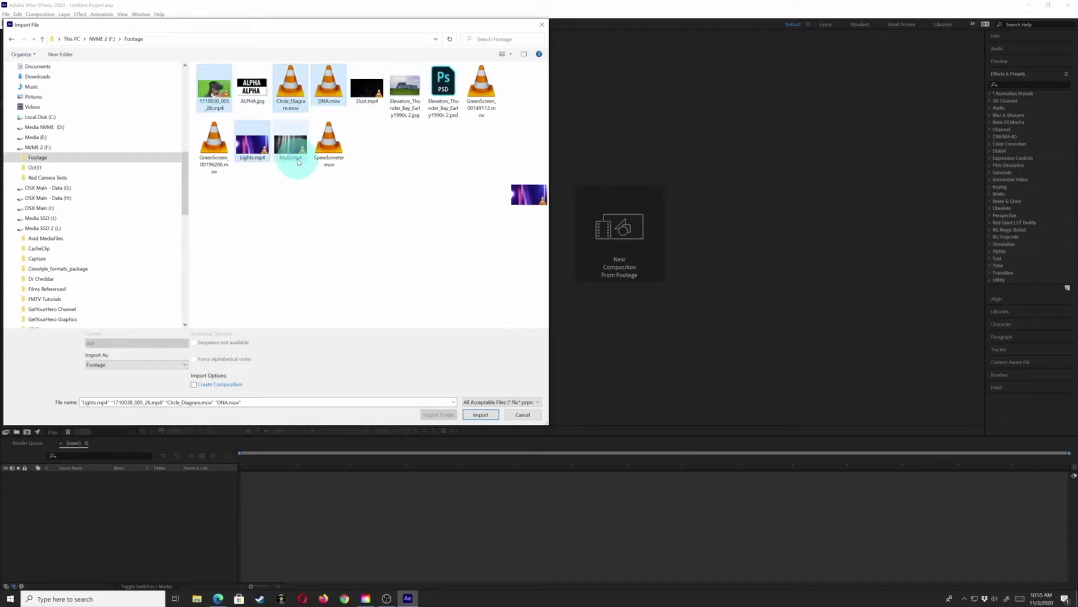
left_click(480, 414)
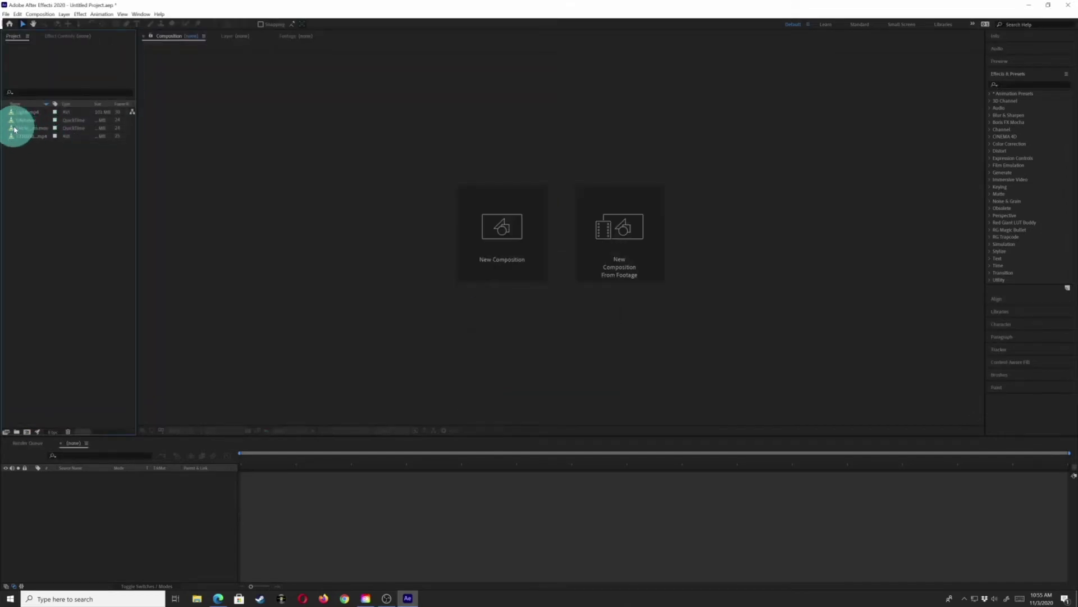
Create a new composition from the green screen clip 171003B_005_2K.mp4
left_click(17, 120)
left_click(12, 112, "shift")
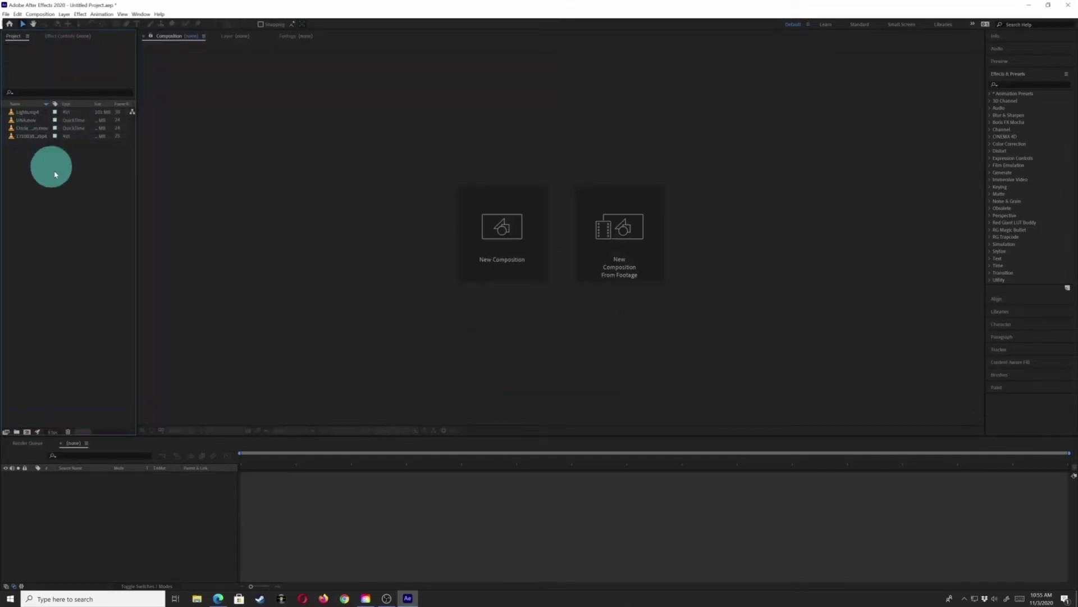
left_click(12, 136)
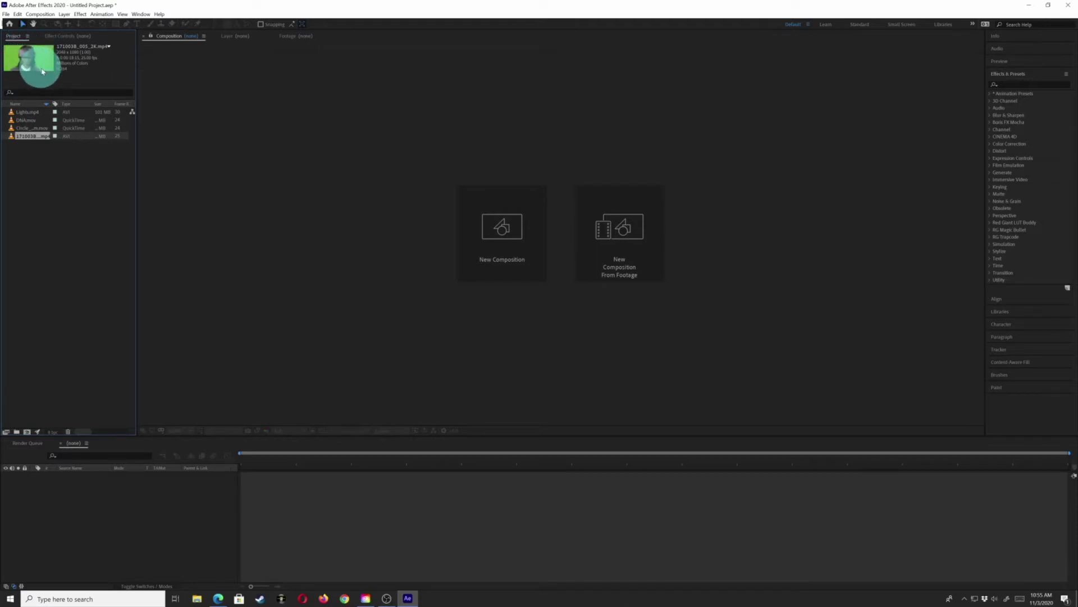
left_click(11, 138)
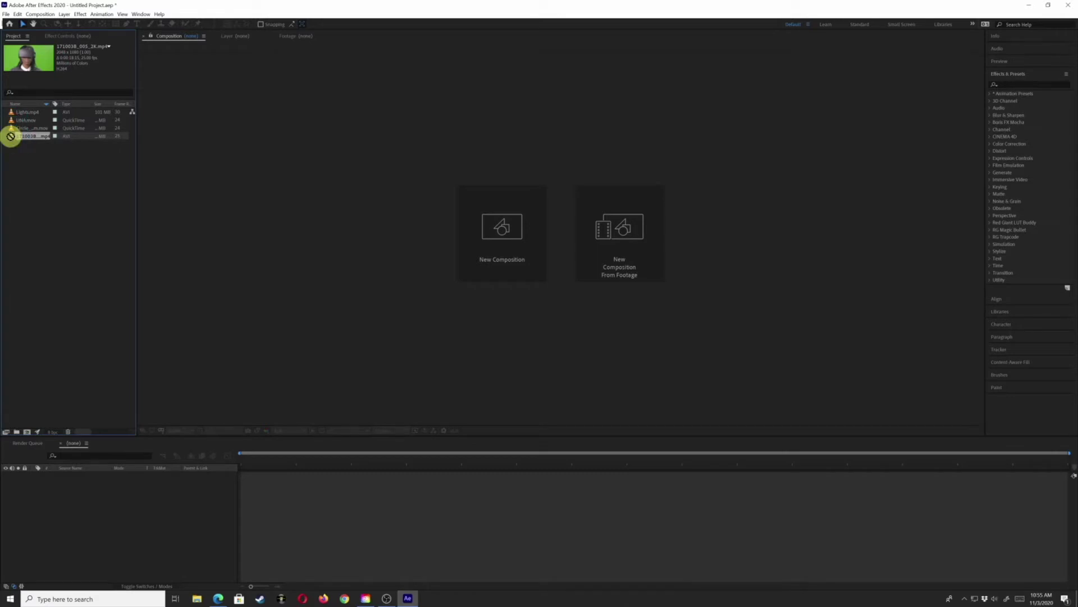
left_click_drag(11, 136, 26, 418)
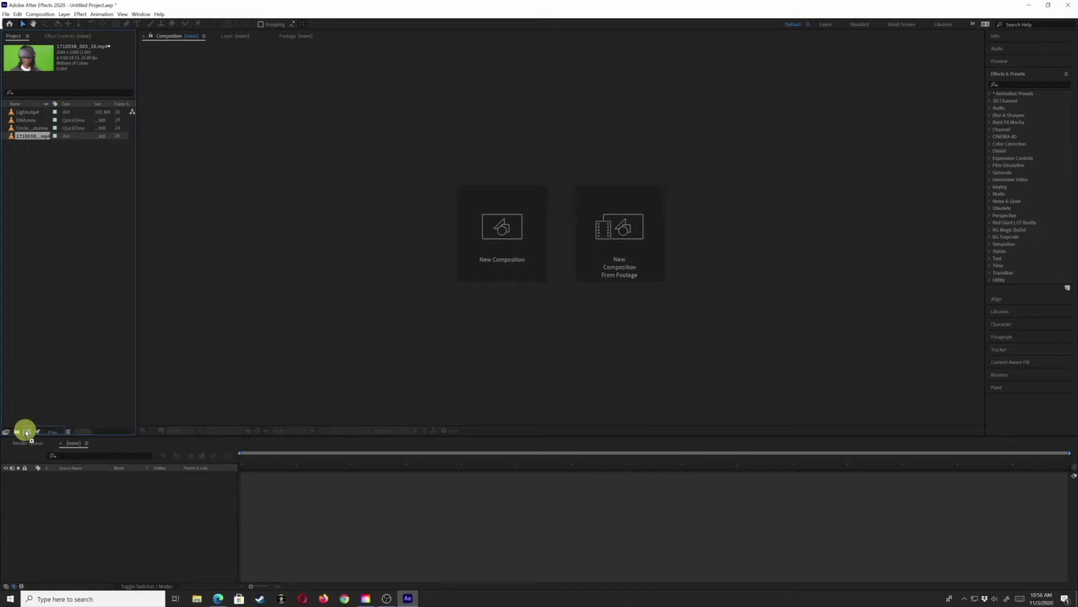
left_click_drag(26, 432, 26, 432)
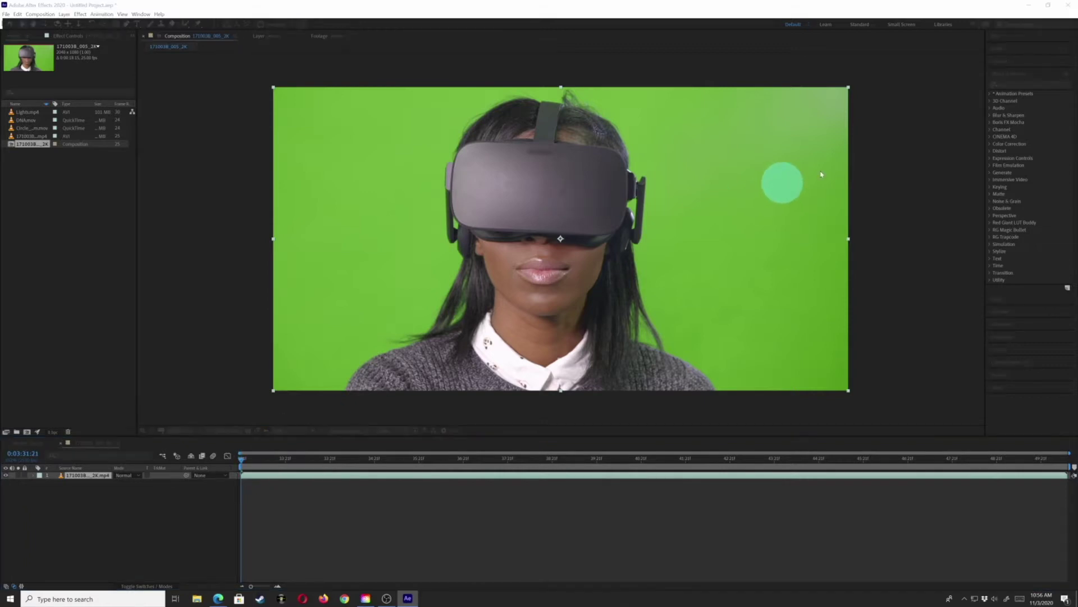
Change the composition settings to the HDTV 1080 24 preset
key("ctrl+k")
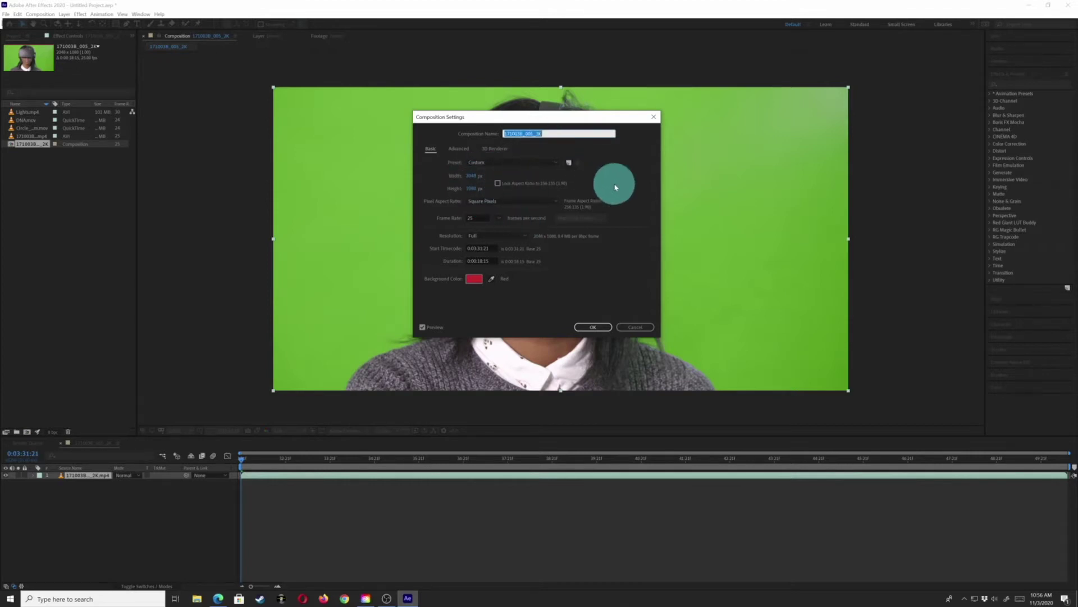
left_click(555, 162)
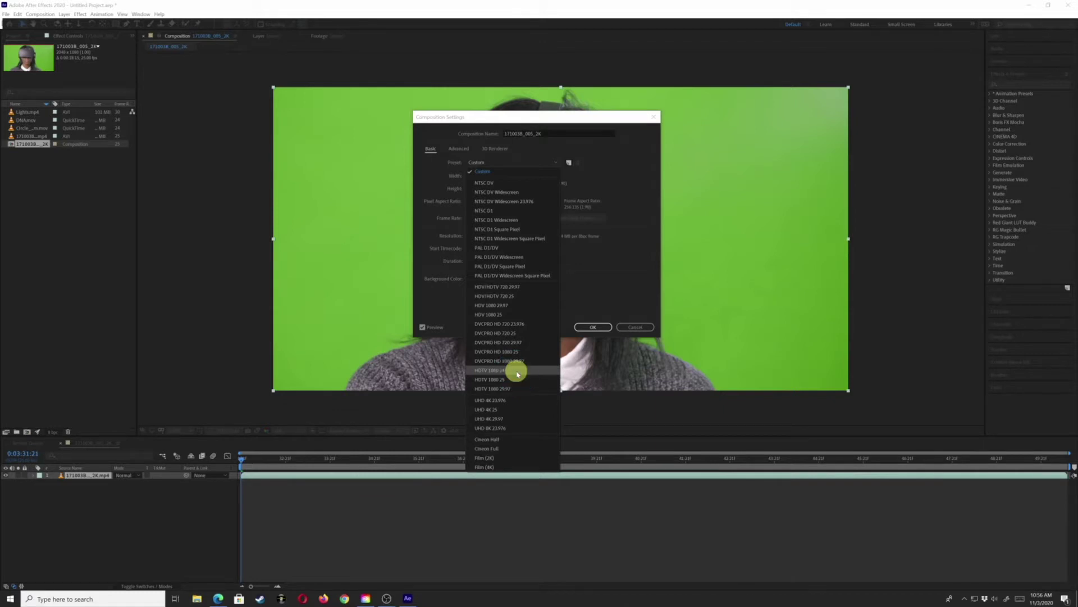
left_click(517, 371)
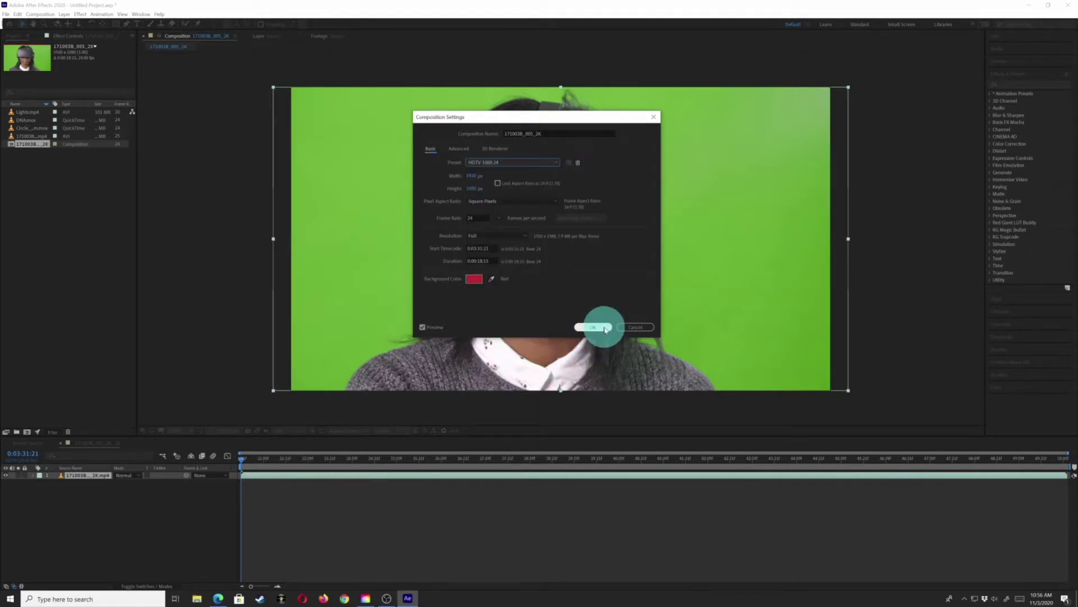
left_click(597, 327)
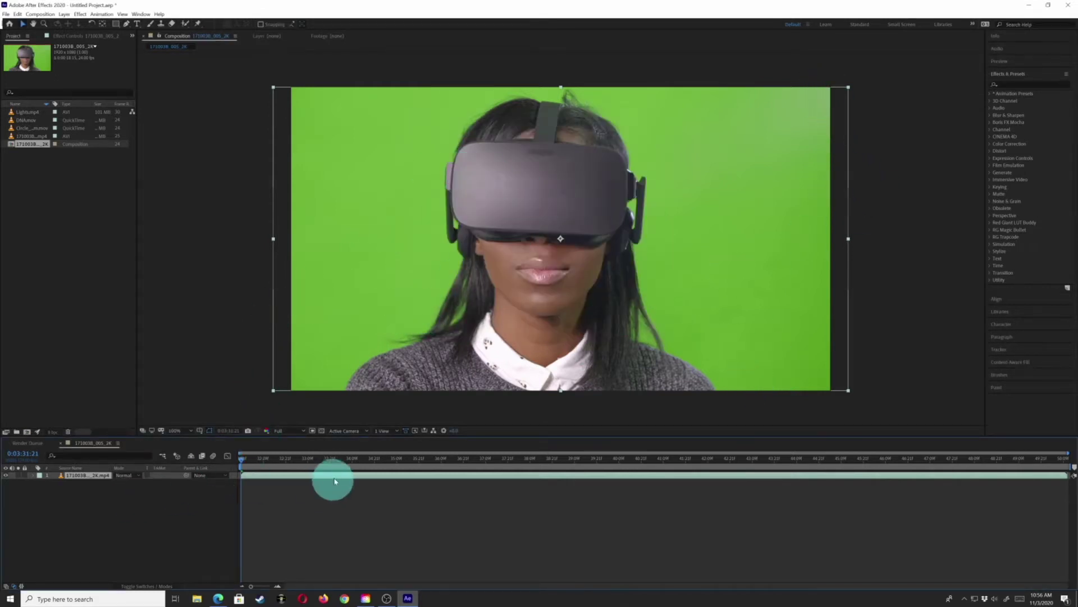
Set the composition's work area to start at 0:03:32:07 and end slightly past 0:03:38:09
left_click_drag(331, 458, 259, 463)
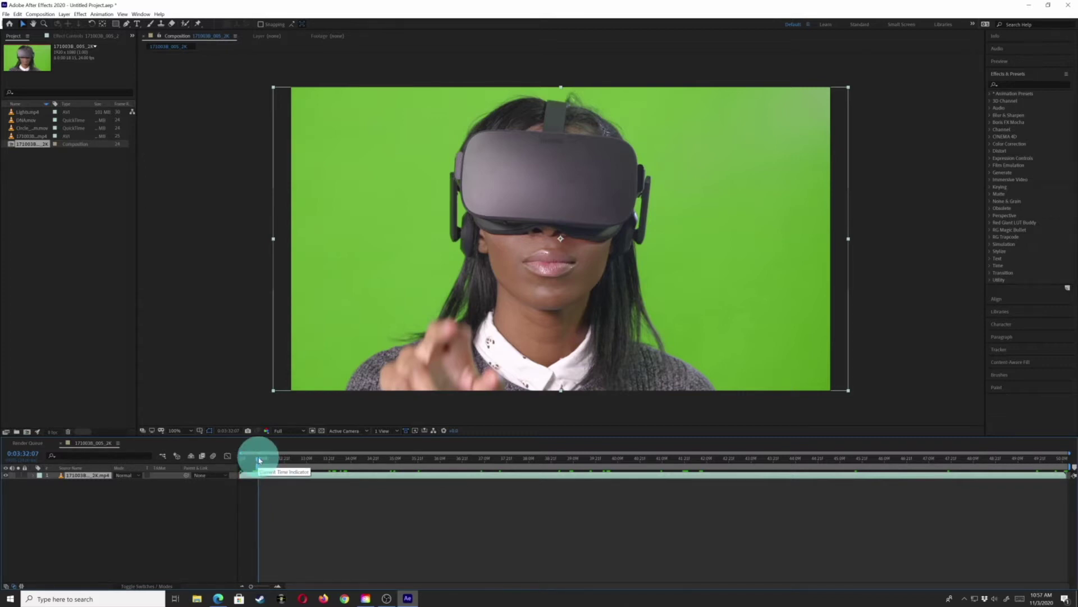
left_click_drag(259, 460, 443, 457)
left_click_drag(469, 456, 528, 453)
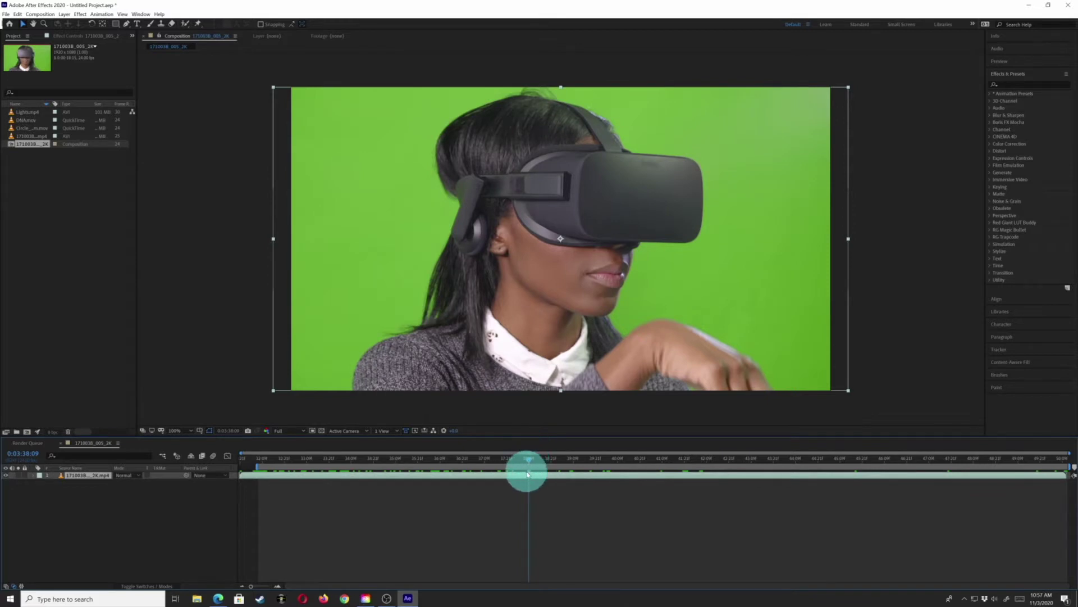
key("n")
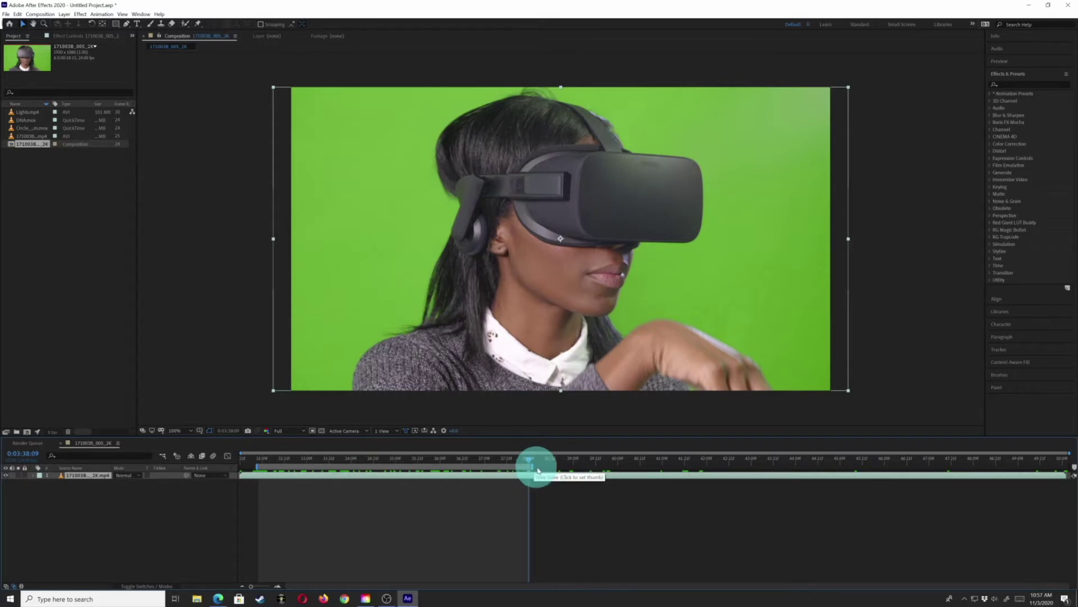
left_click_drag(531, 465, 538, 466)
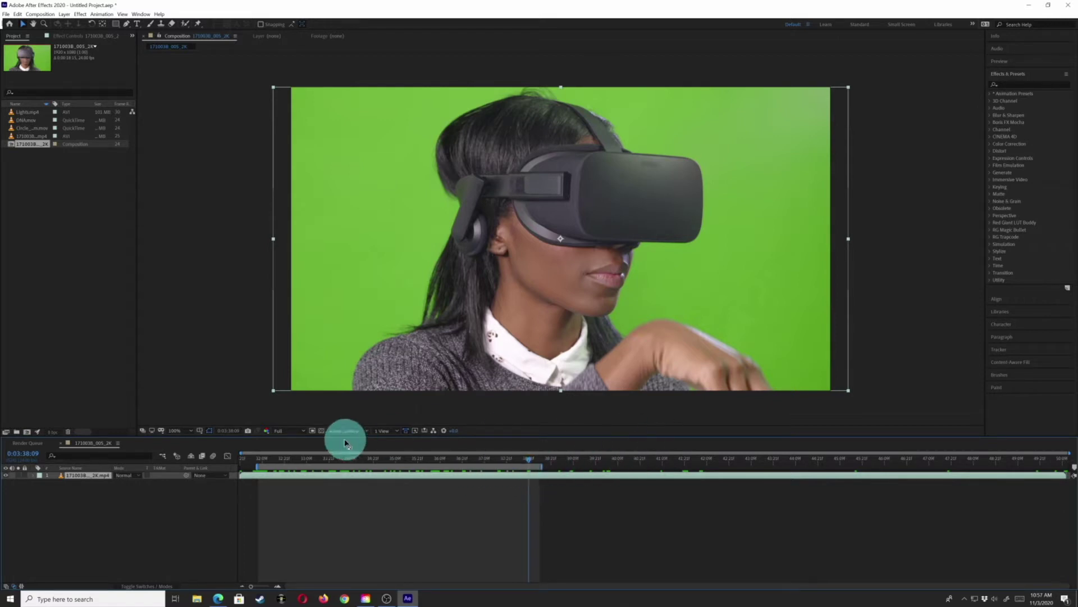
Play back the work area to review the green screen clip, and stop the preview
left_click(325, 486)
key("space")
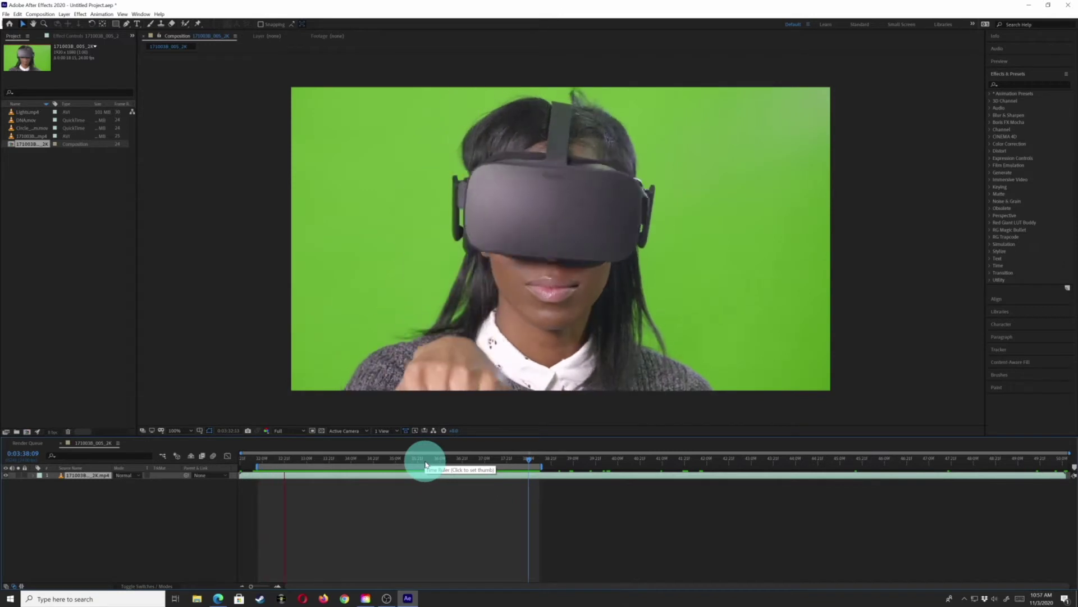
key("space")
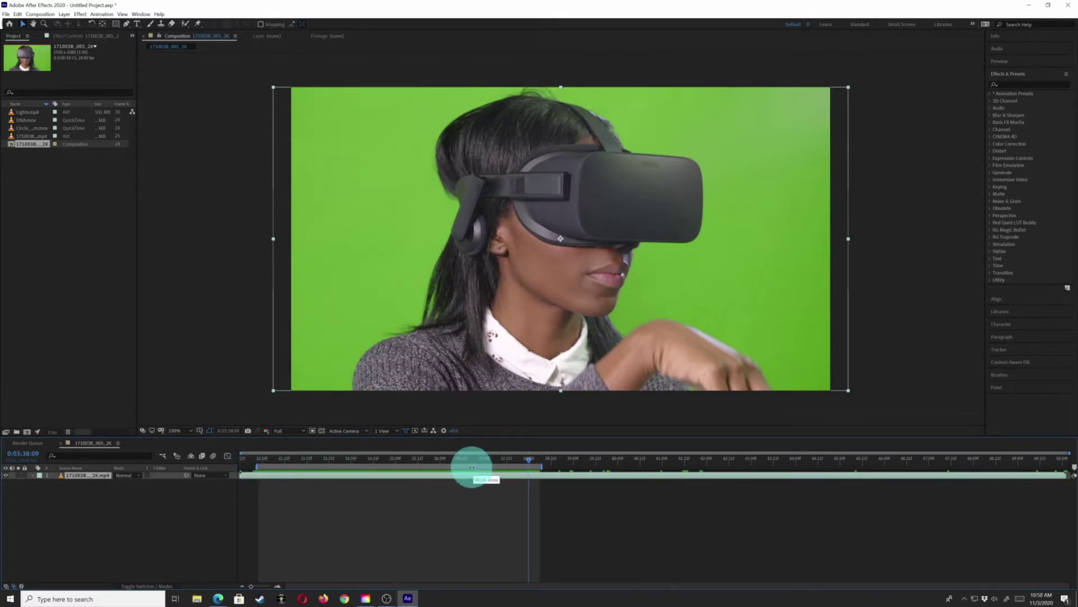
Trim the composition to the work area
right_click(472, 467)
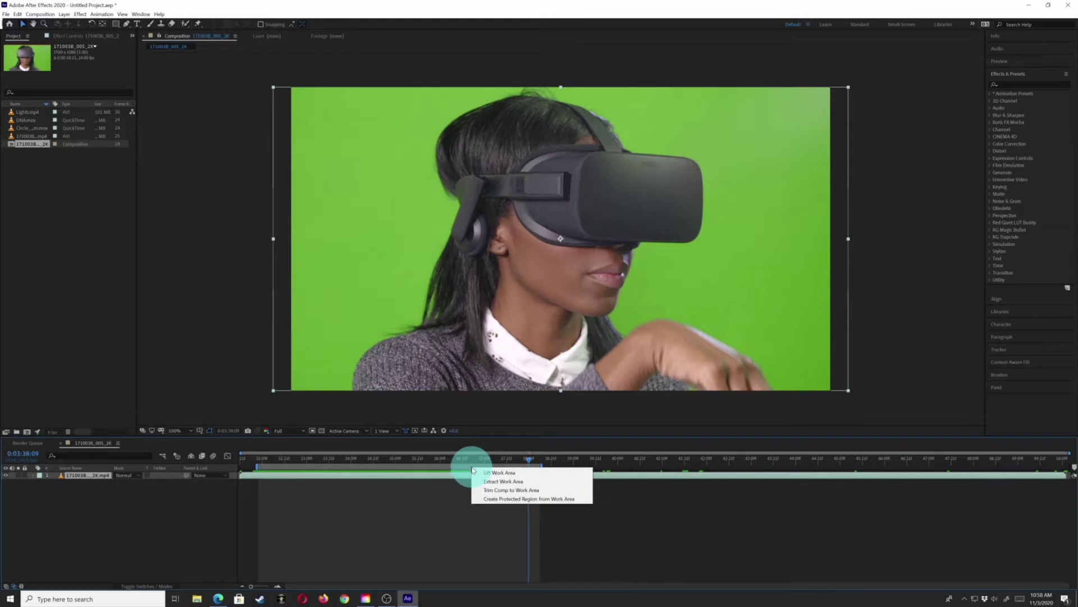
left_click(438, 467)
right_click(437, 466)
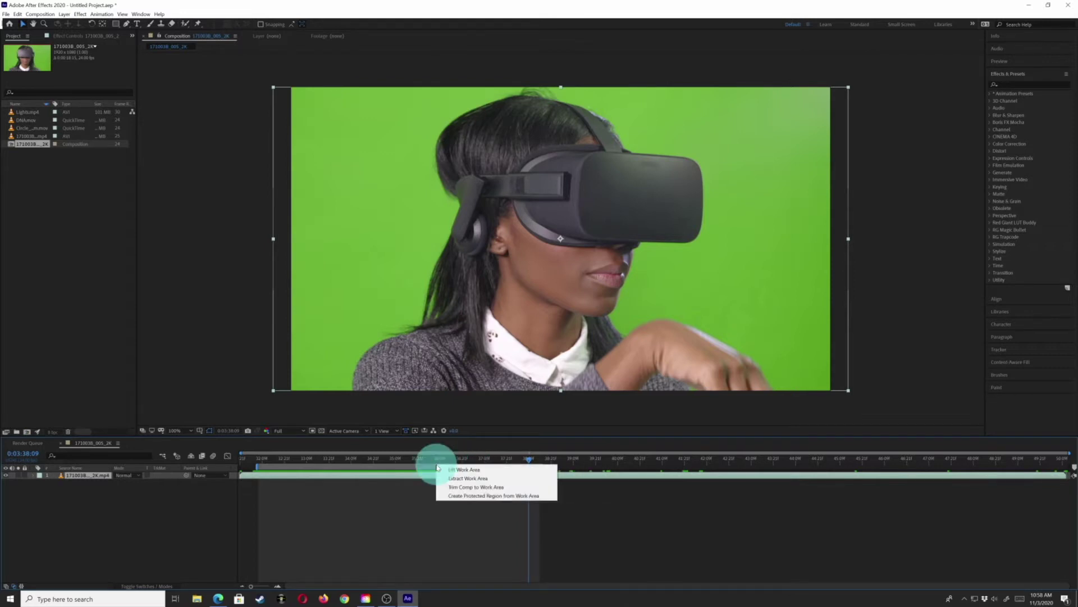
left_click(471, 488)
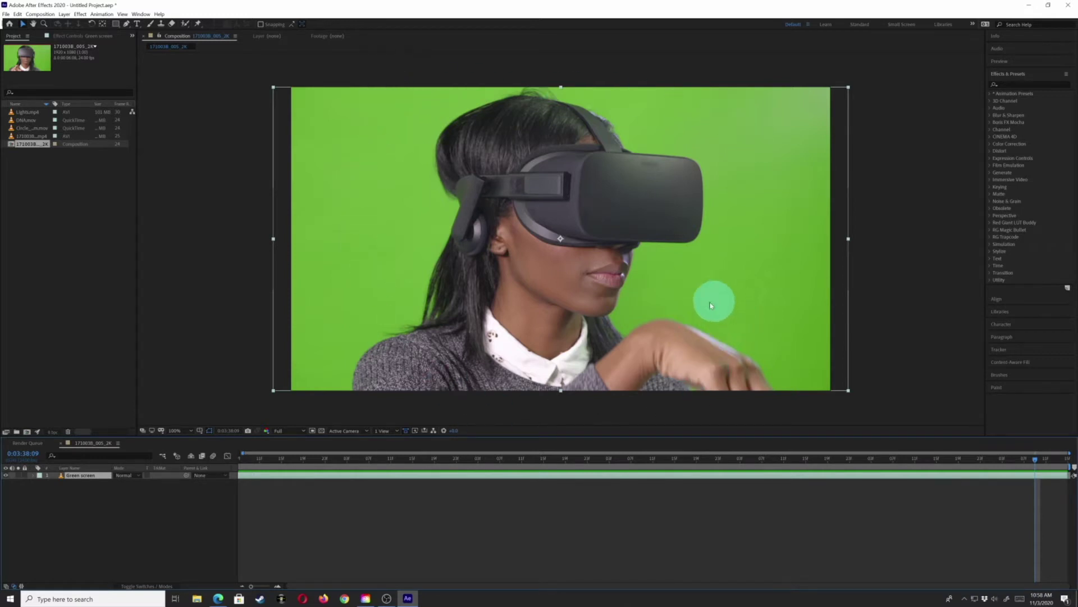
Apply Keylight (1.2) to the Green screen layer and sample the green backdrop beside the woman's face as the screen colour
left_click(81, 14)
mouse_move(118, 156)
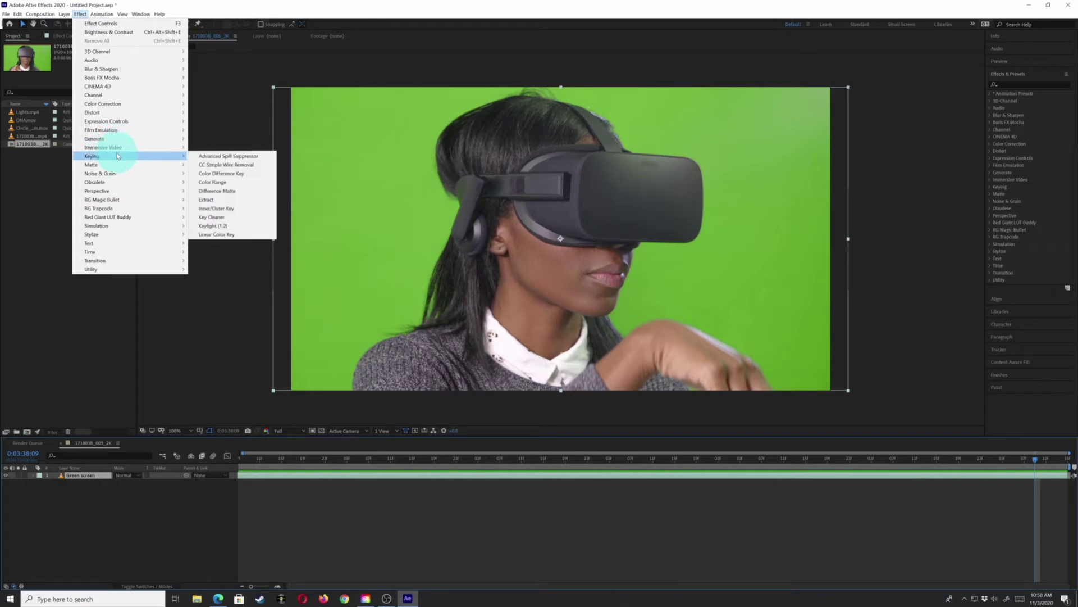
left_click(239, 225)
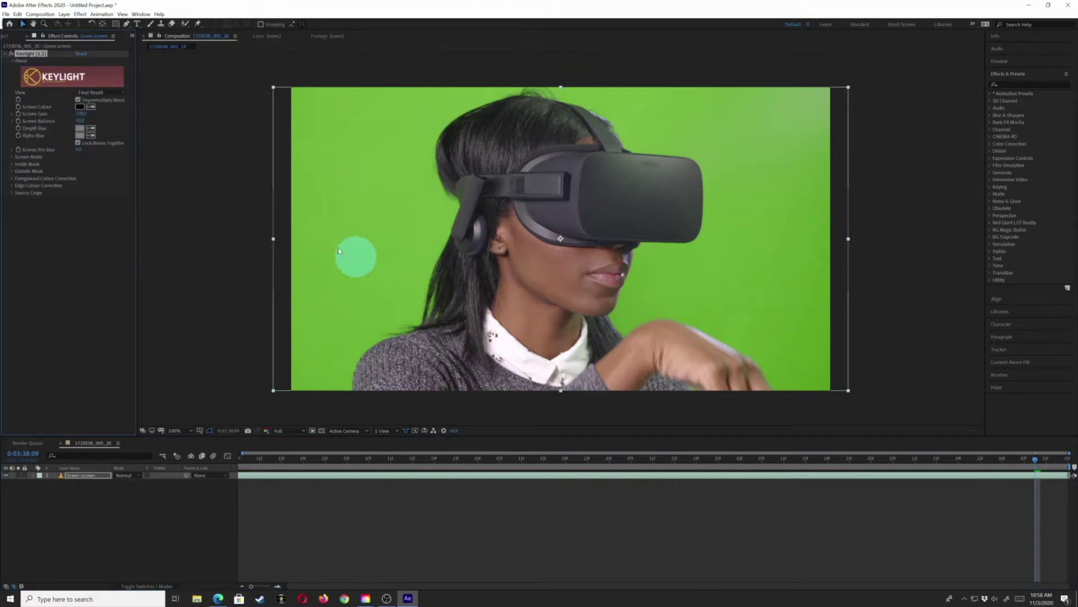
left_click(90, 106)
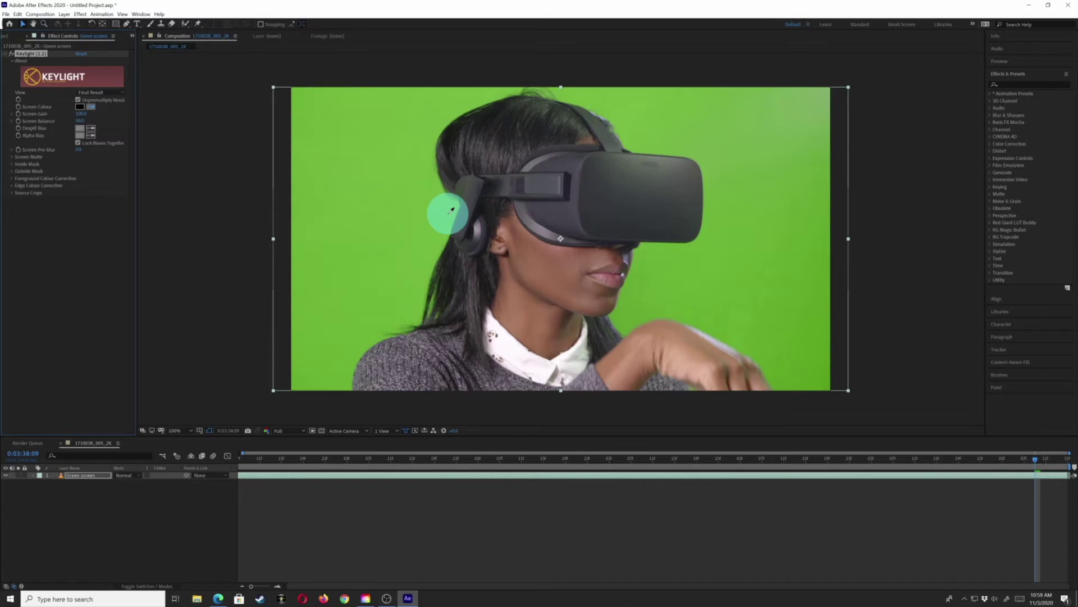
left_click(649, 277)
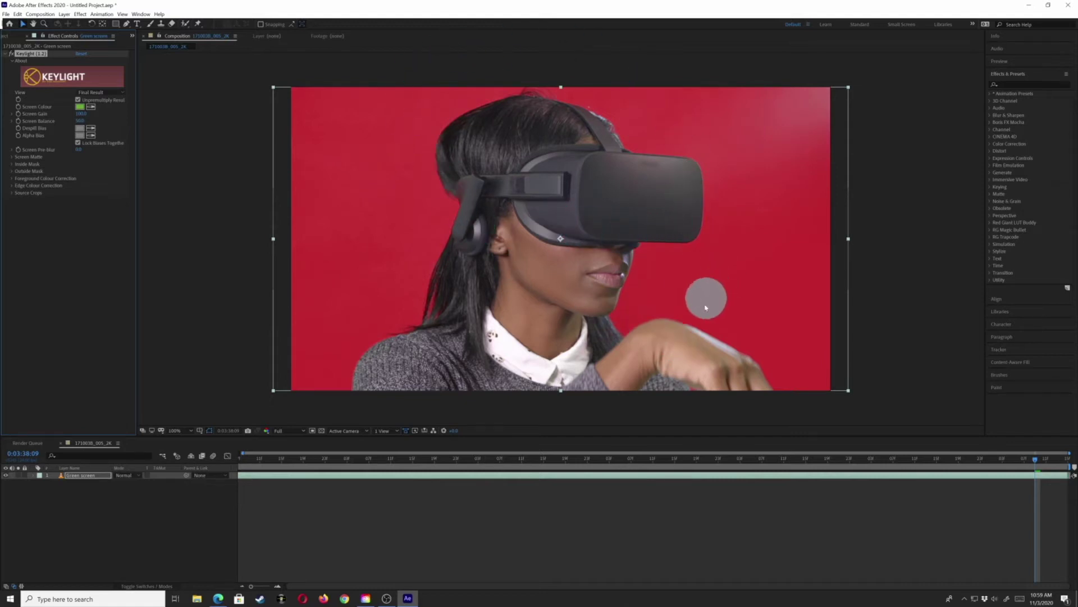
View Keylight's screen matte, raise Clip Black to darken the backdrop, and lower Clip White until the woman is solid white
left_click(97, 93)
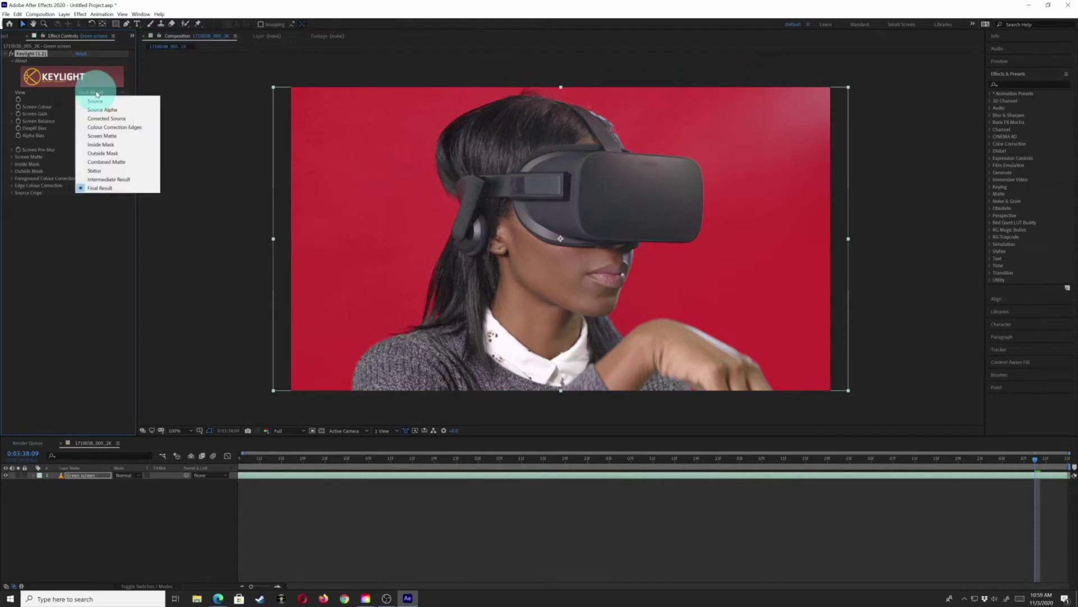
left_click(101, 136)
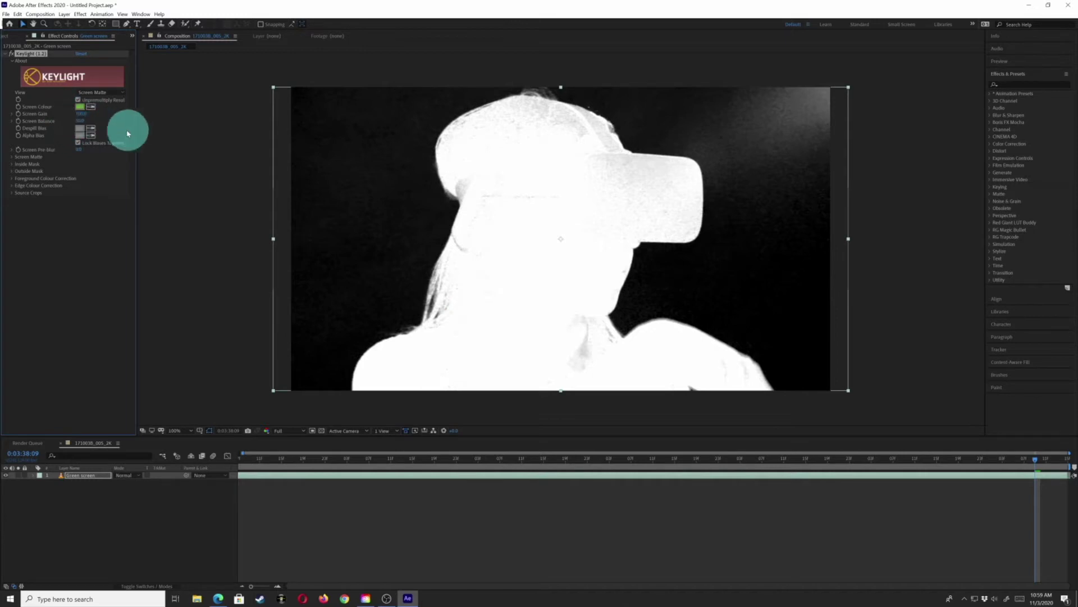
left_click(12, 158)
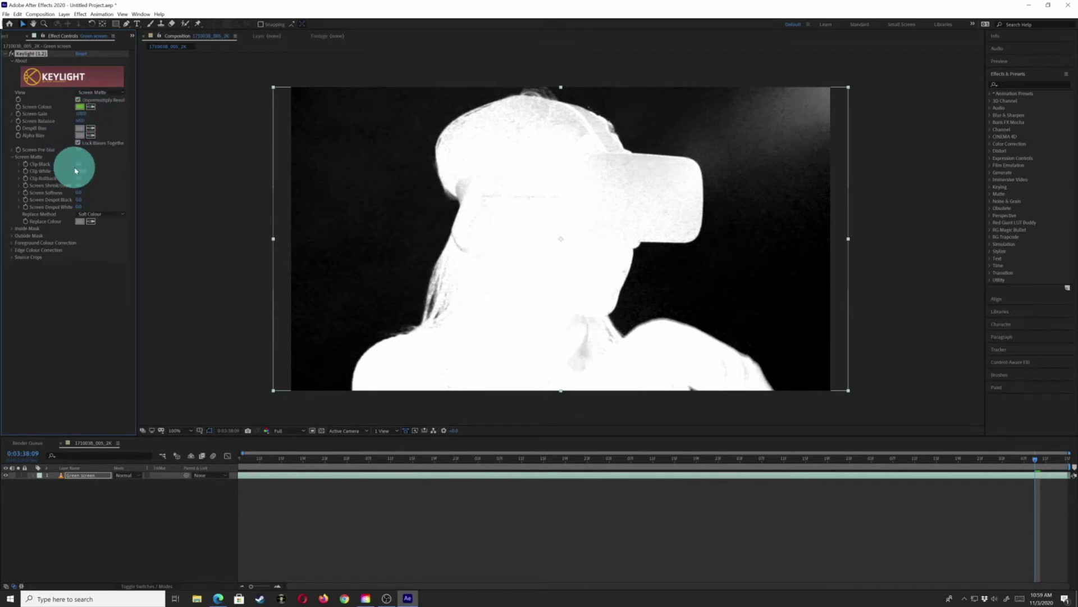
left_click_drag(78, 164, 93, 169)
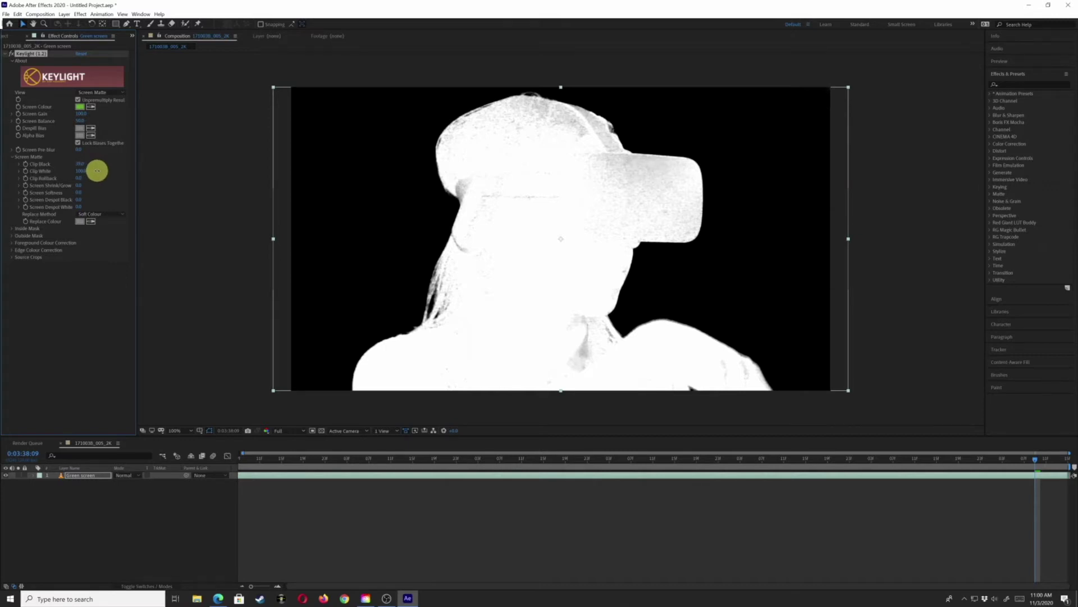
left_click_drag(96, 170, 89, 170)
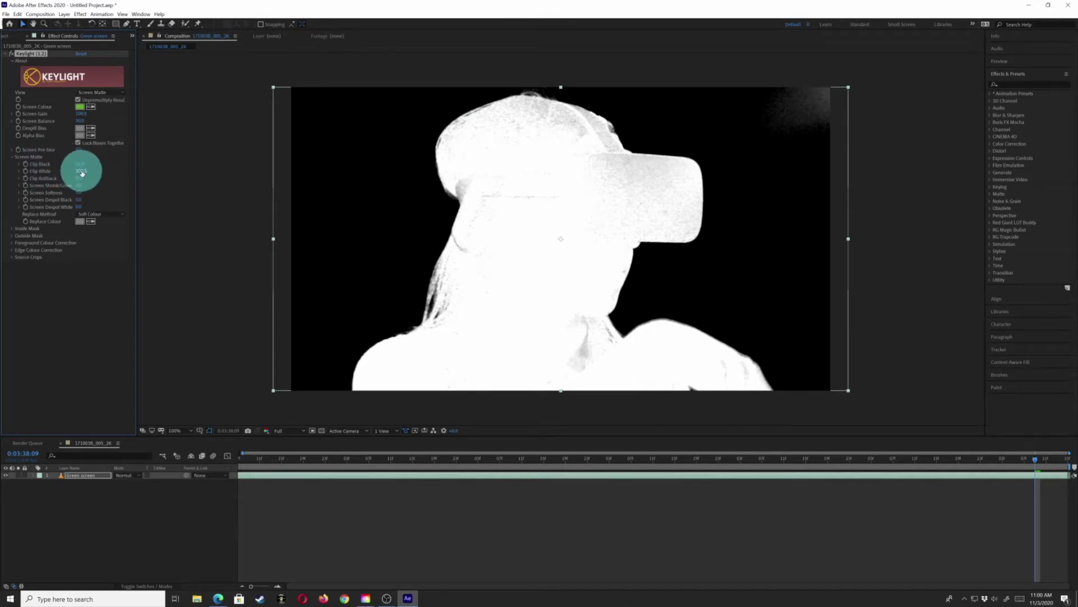
left_click_drag(82, 173, 79, 176)
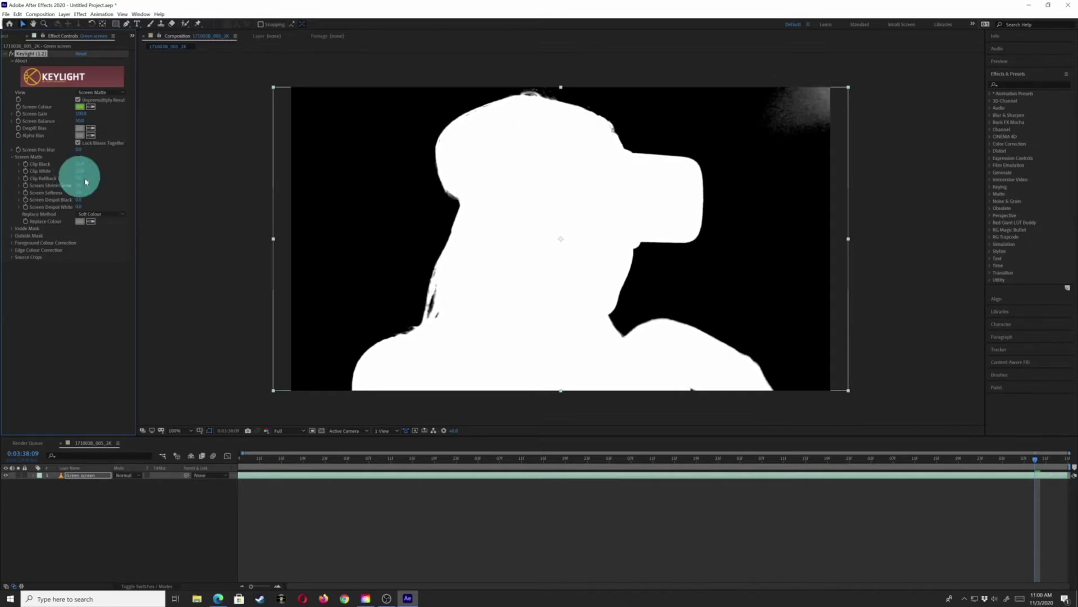
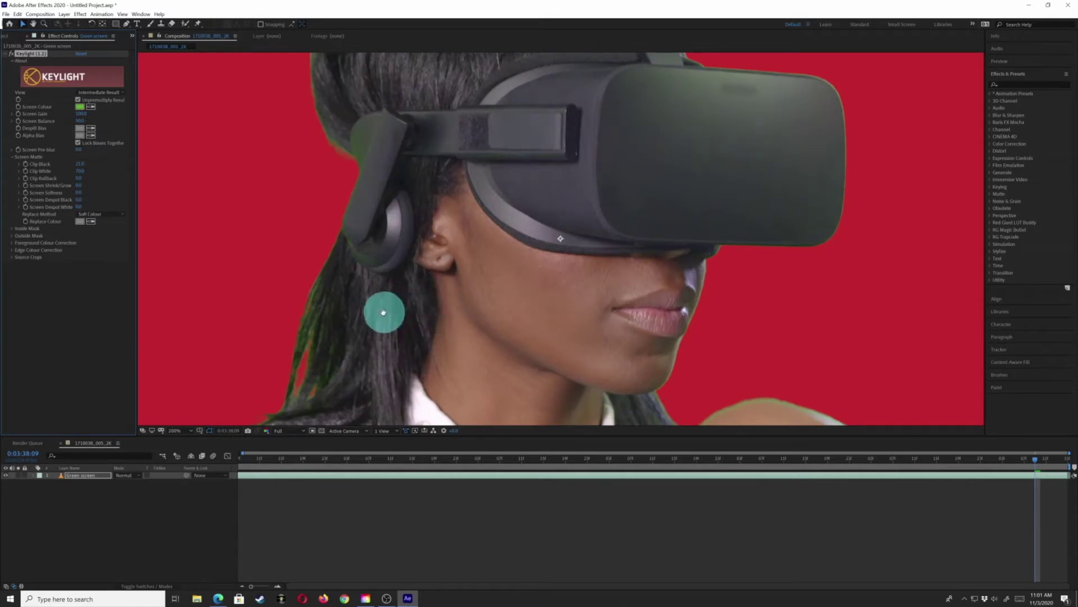
Set Keylight's Screen Shrink/Grow to -1 to tighten the matte around the woman's hair and headset
left_click_drag(385, 310, 445, 270)
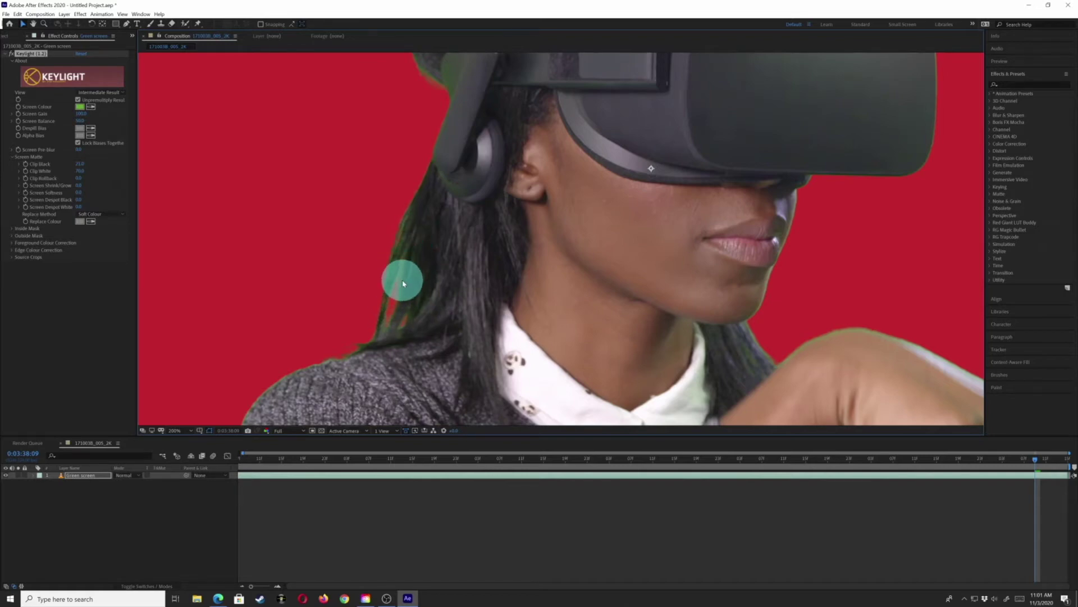
scroll(403, 282, "down", 2)
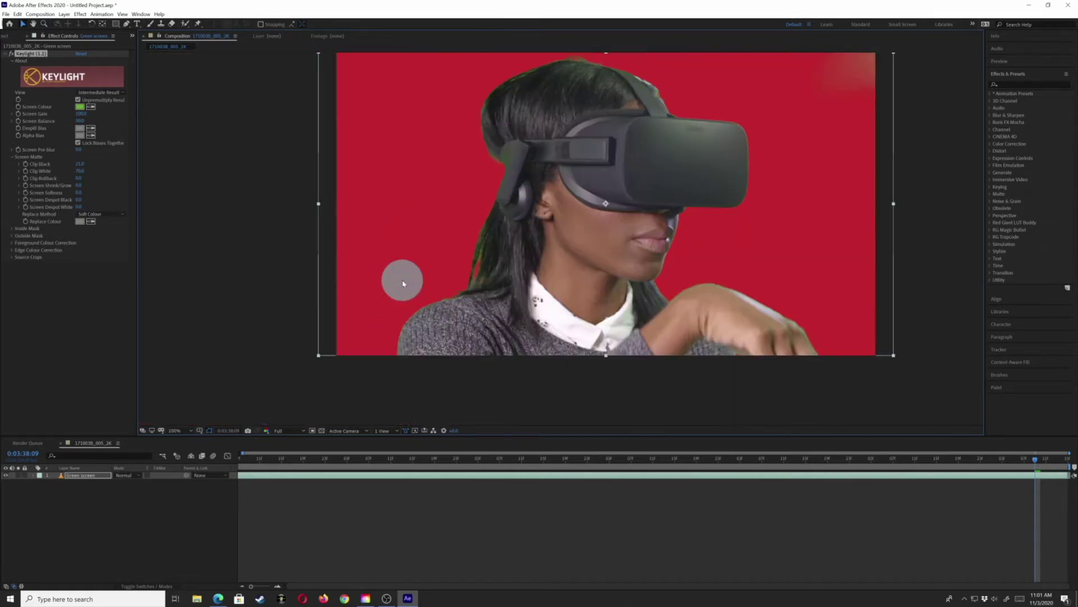
left_click_drag(534, 195, 483, 227)
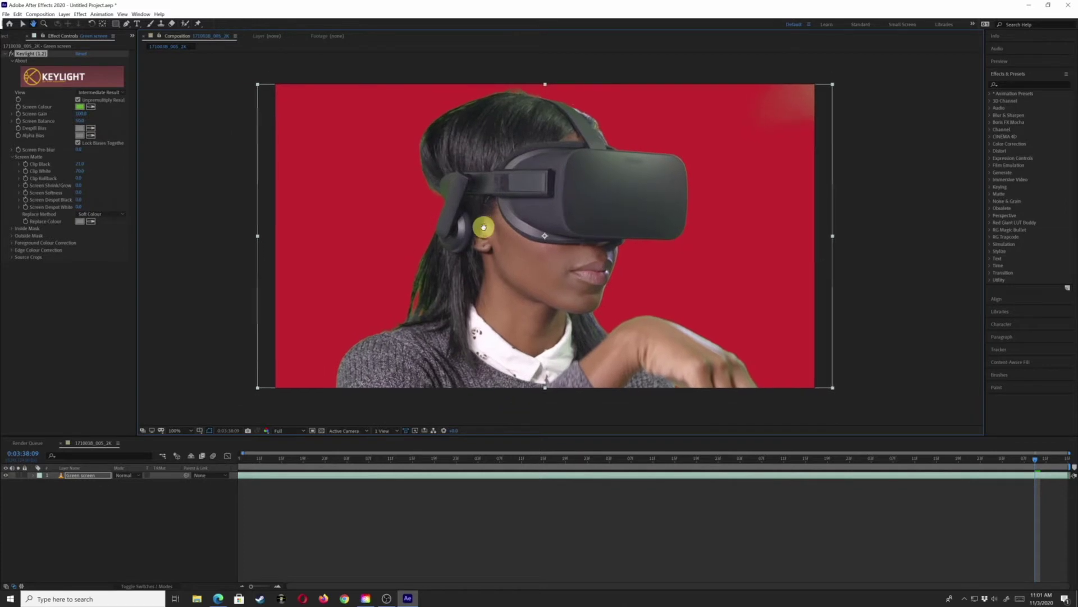
key("v")
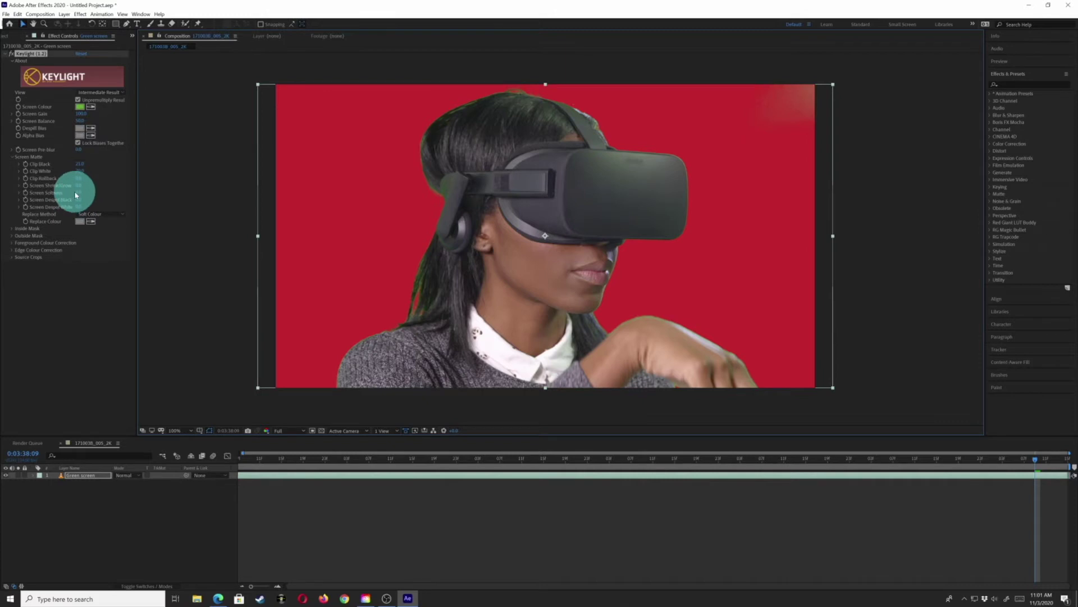
left_click(104, 203)
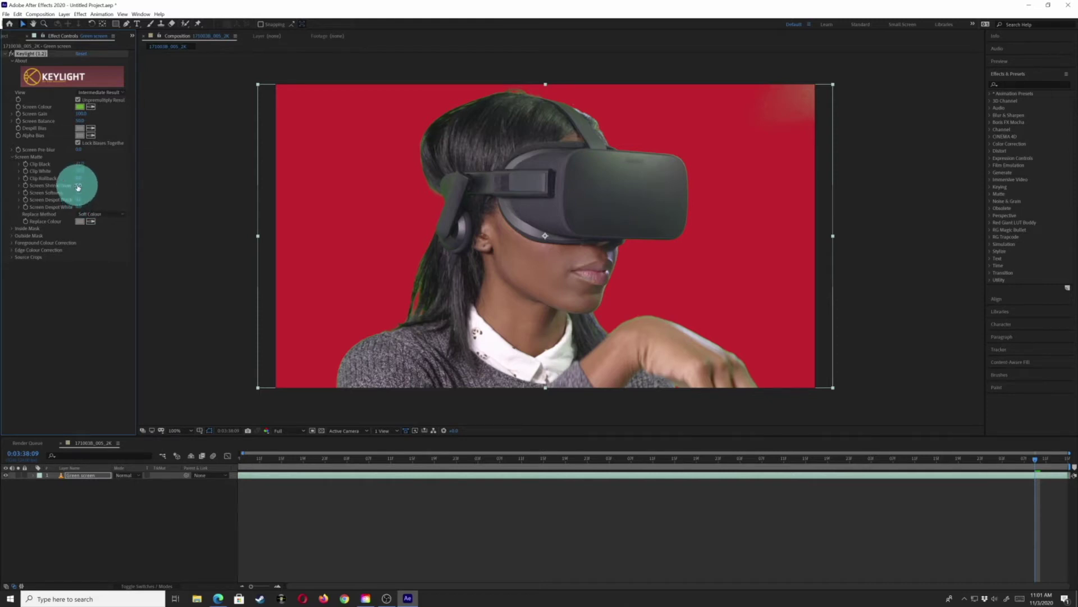
left_click(79, 187)
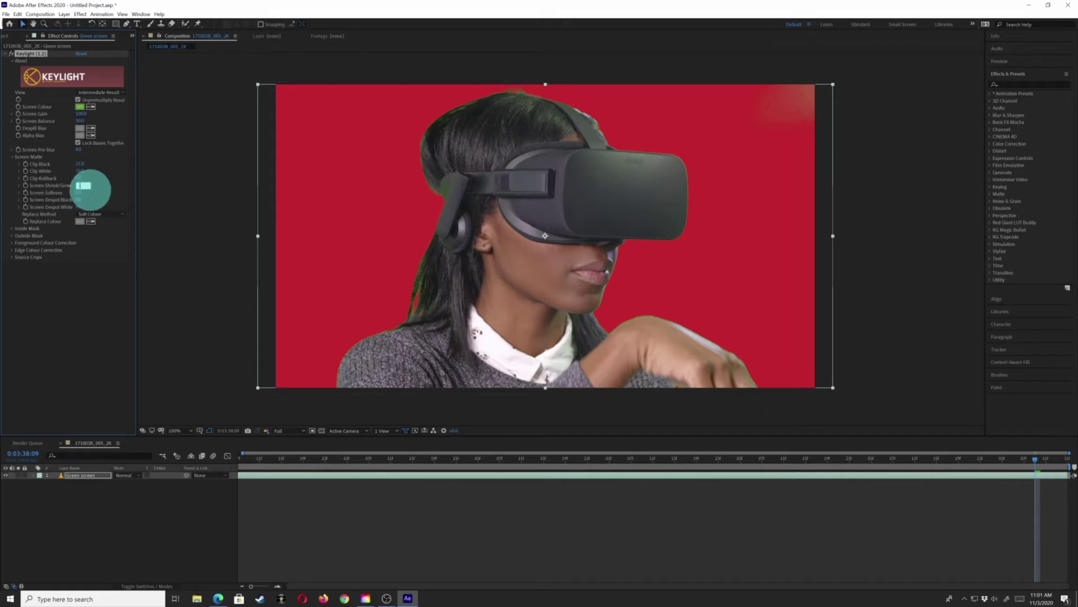
type("-1")
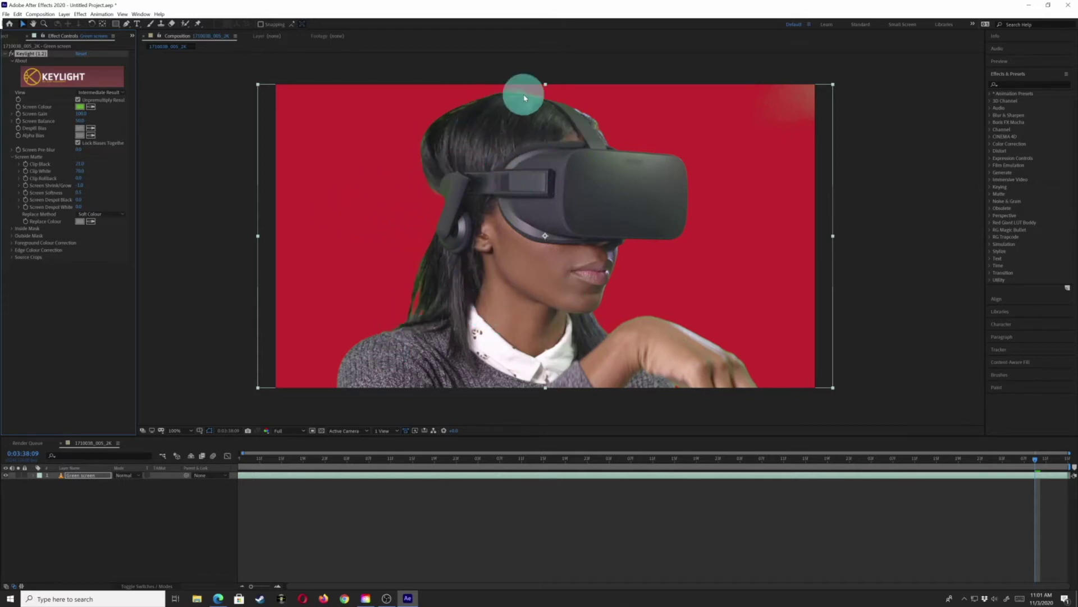
Change the composition's background colour to a royal blue to reveal green spill along the hair edges
key("period")
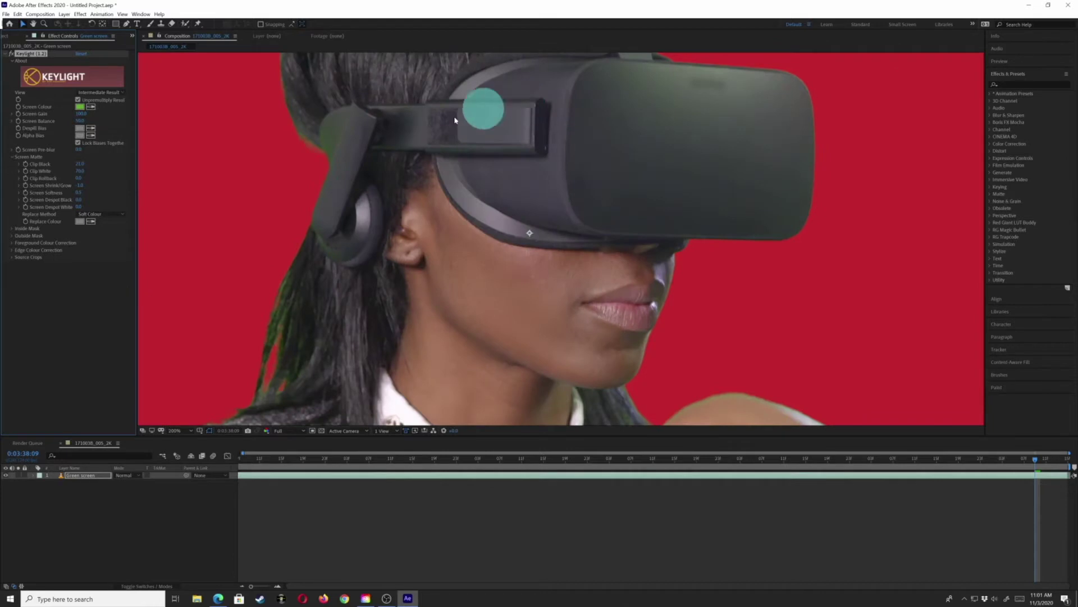
left_click_drag(397, 125, 396, 320)
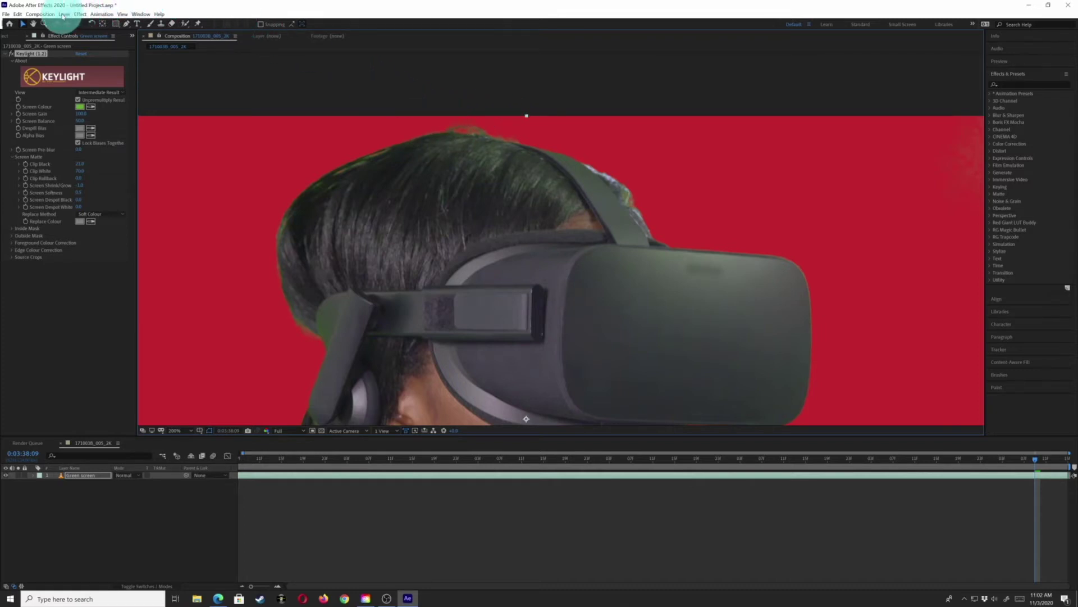
left_click(40, 15)
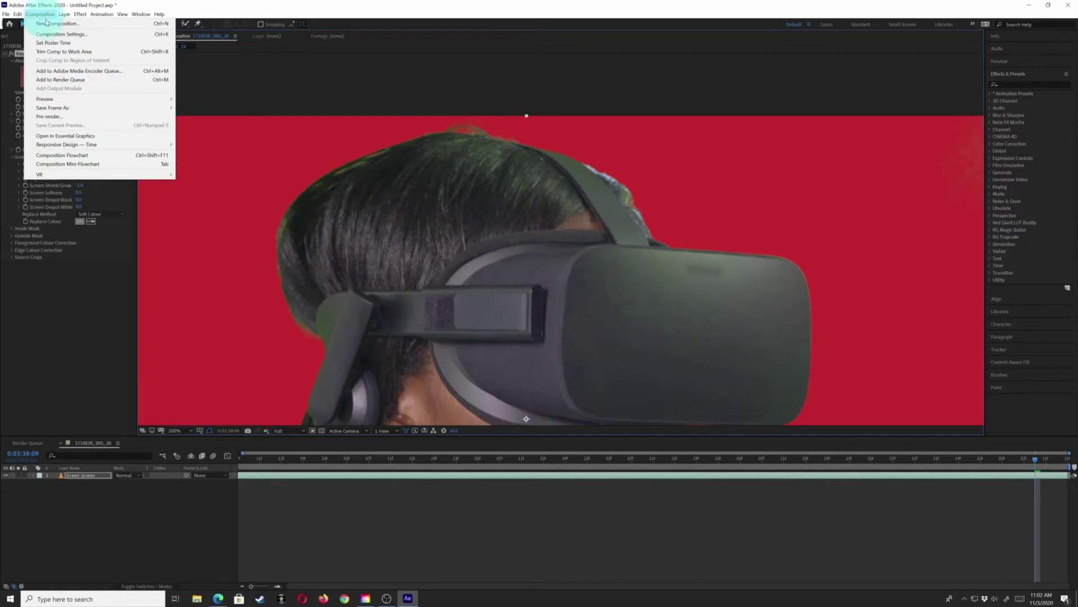
left_click(55, 35)
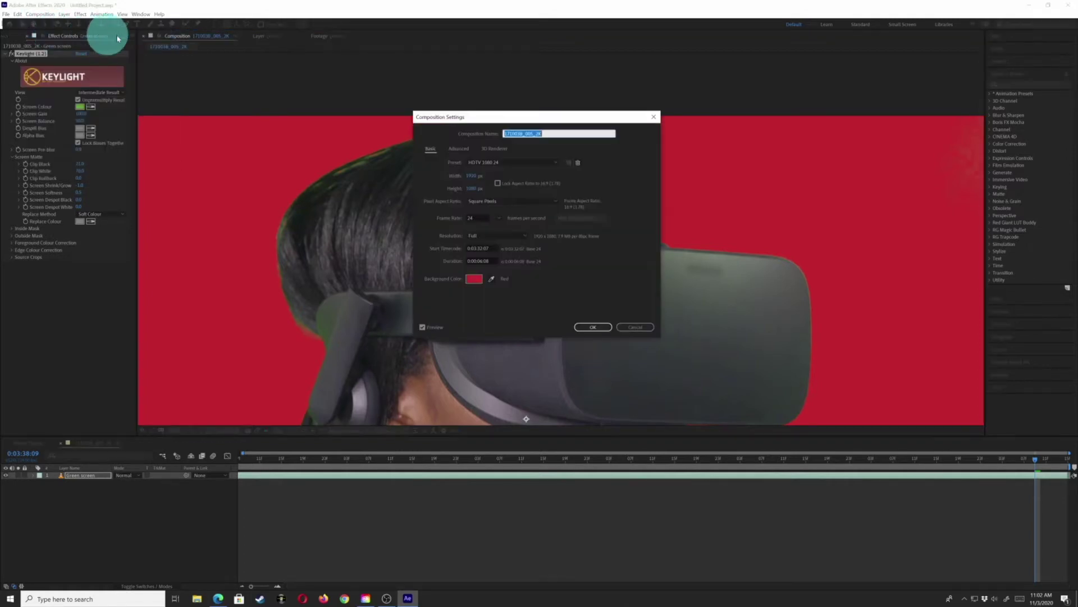
left_click(474, 280)
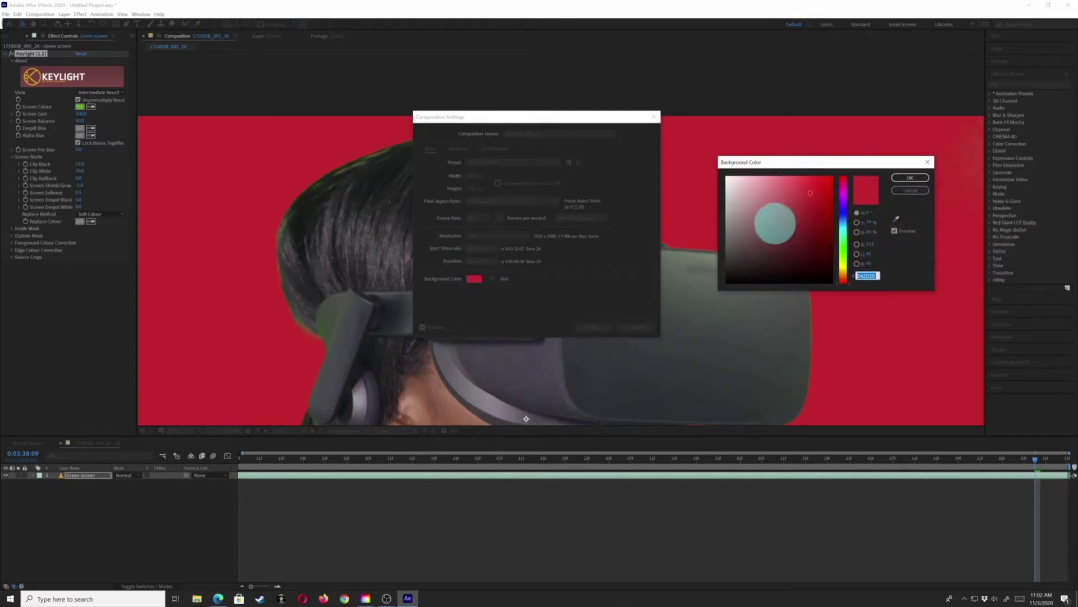
left_click_drag(847, 247, 847, 255)
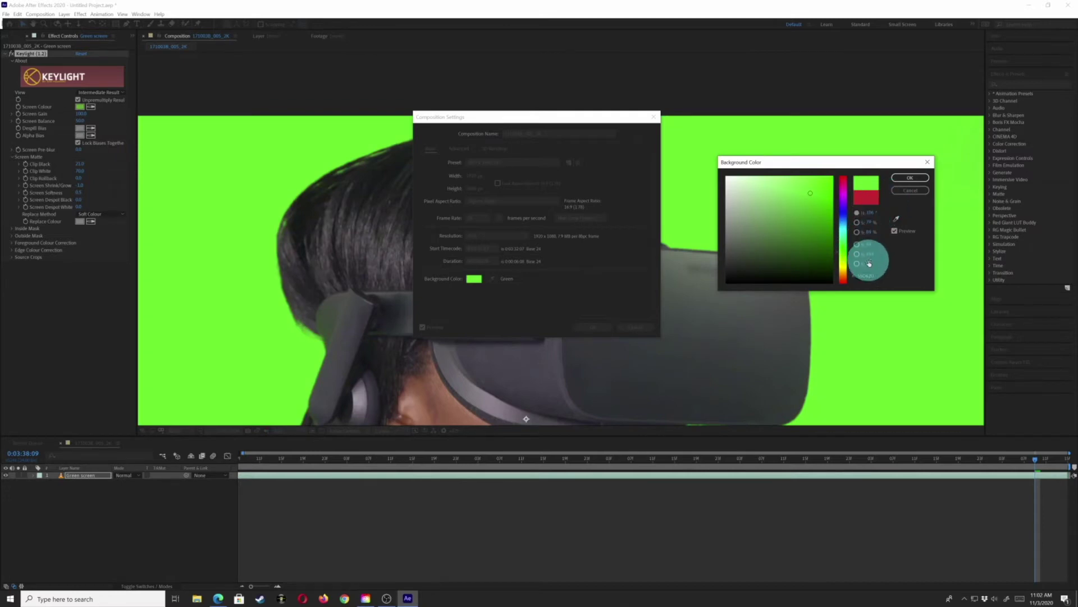
left_click(843, 222)
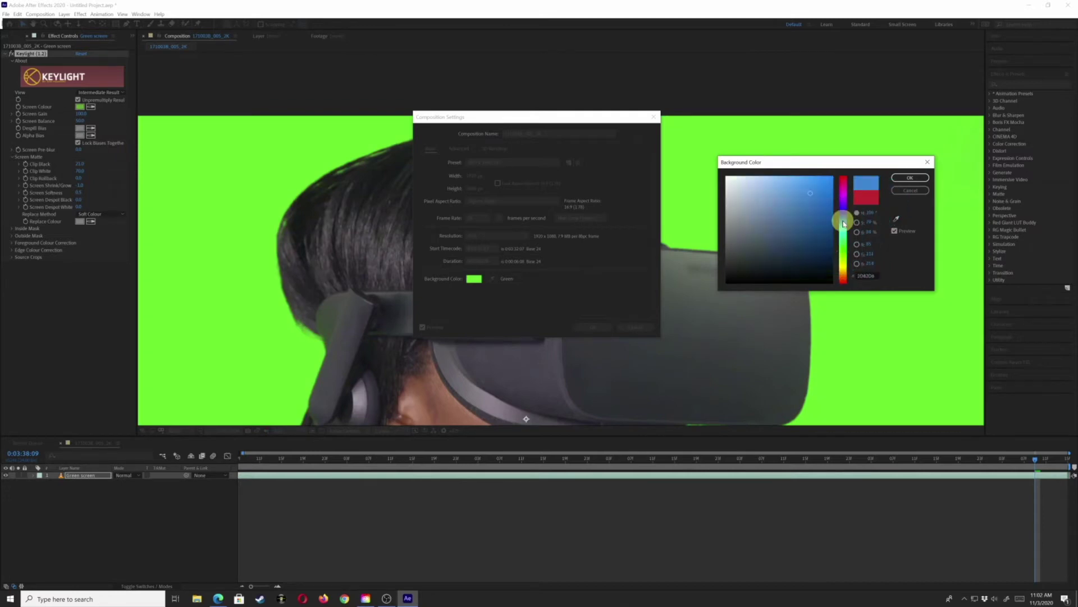
left_click(909, 179)
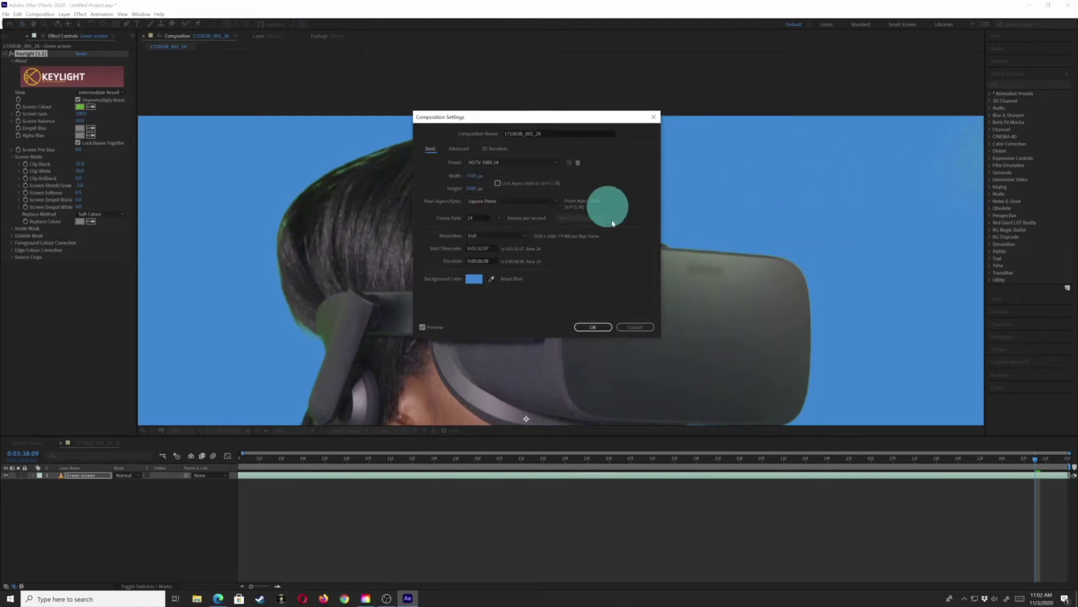
left_click(595, 327)
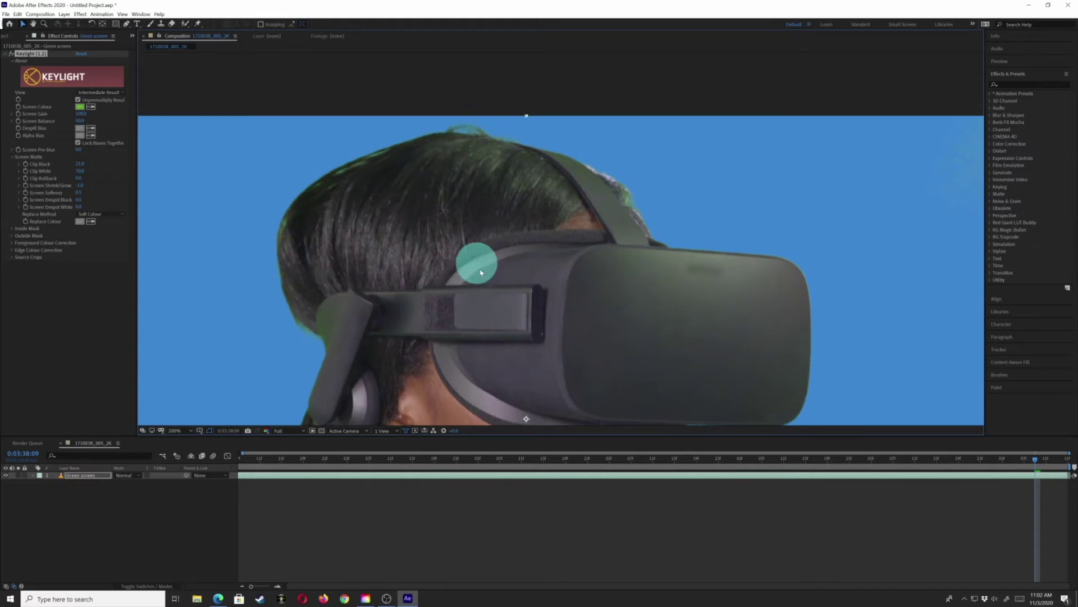
Apply the Key Cleaner effect to the Green screen layer, below Keylight
scroll(438, 287, "down", 3)
scroll(497, 301, "up", 2)
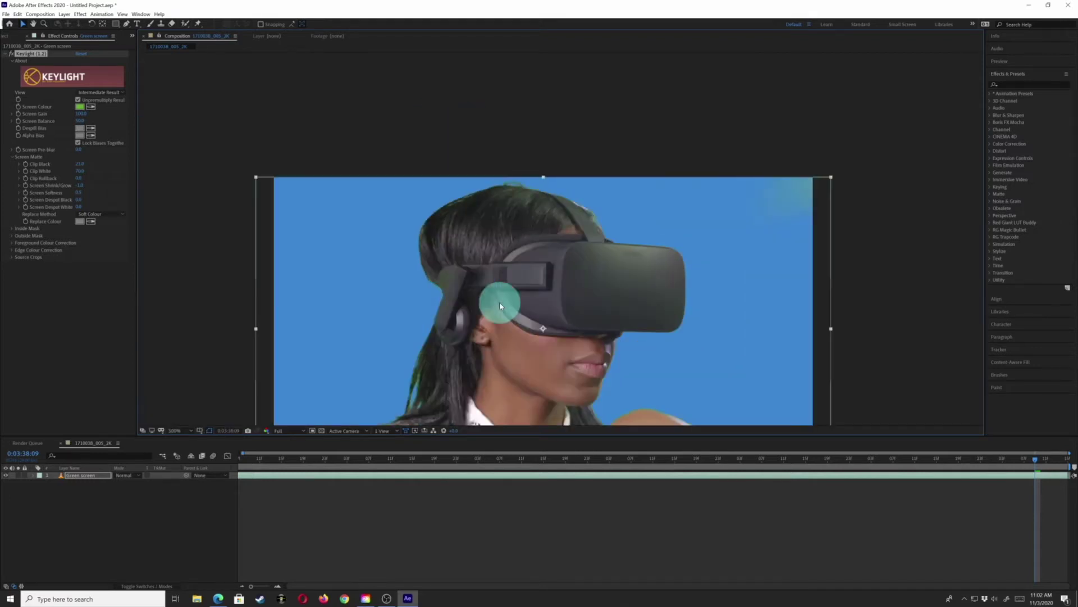
scroll(469, 335, "down", 2)
left_click_drag(513, 312, 535, 234)
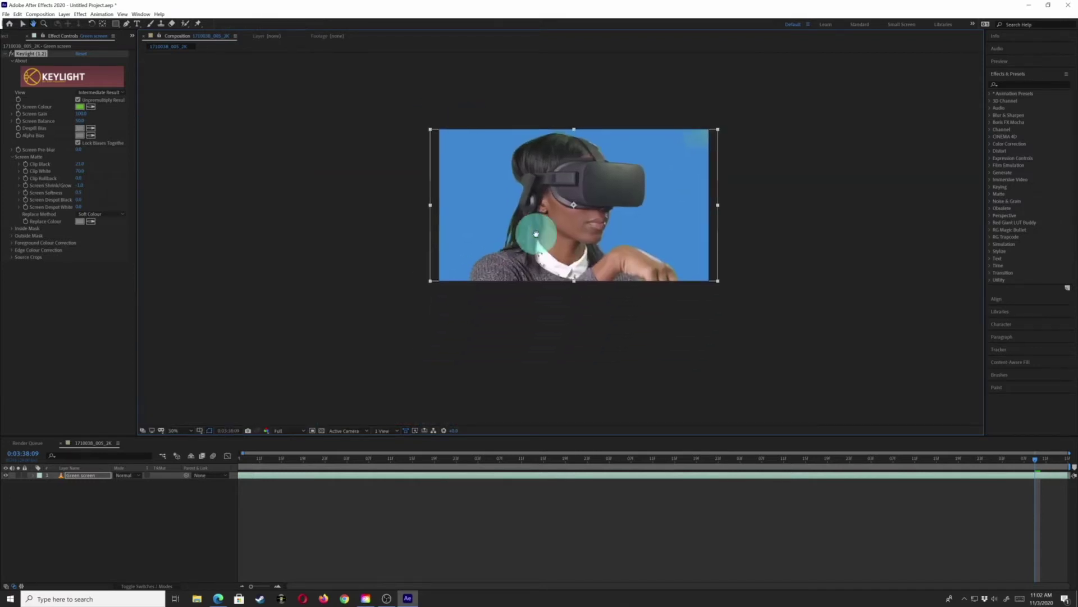
scroll(538, 234, "up", 3)
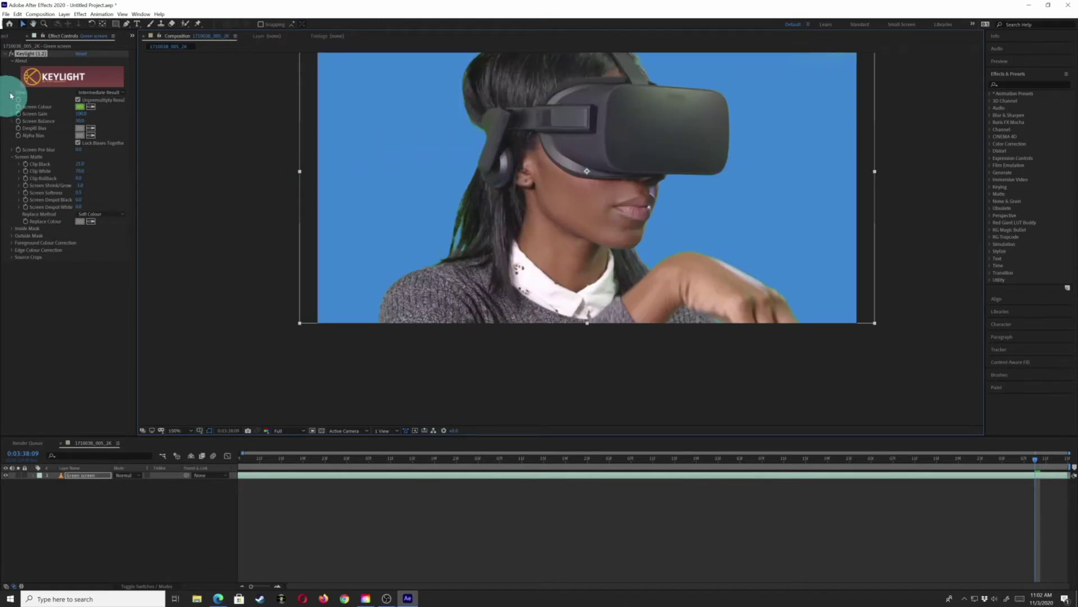
left_click(4, 54)
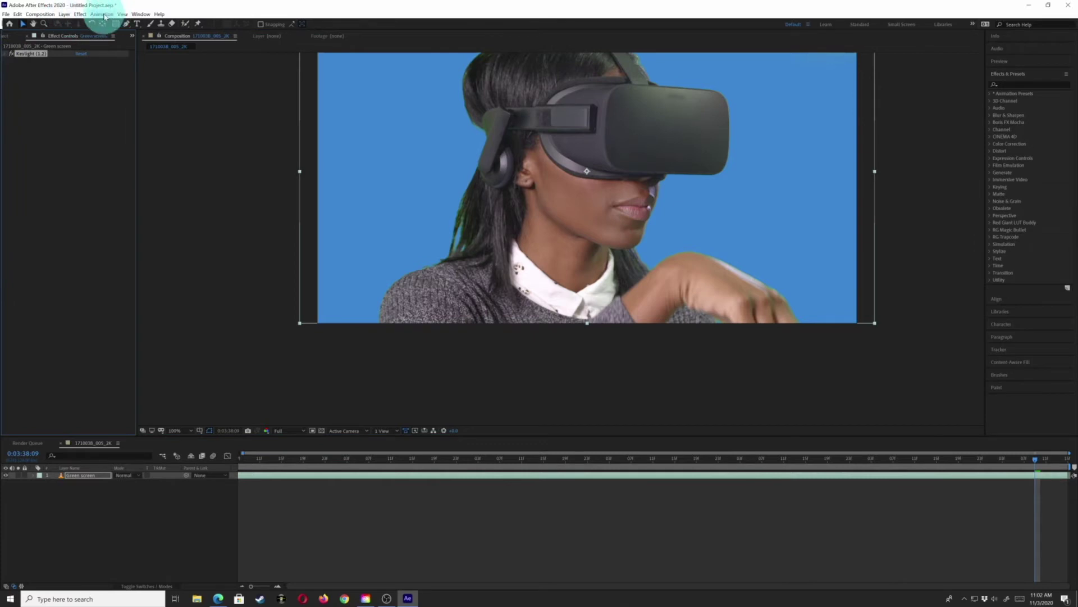
left_click(81, 14)
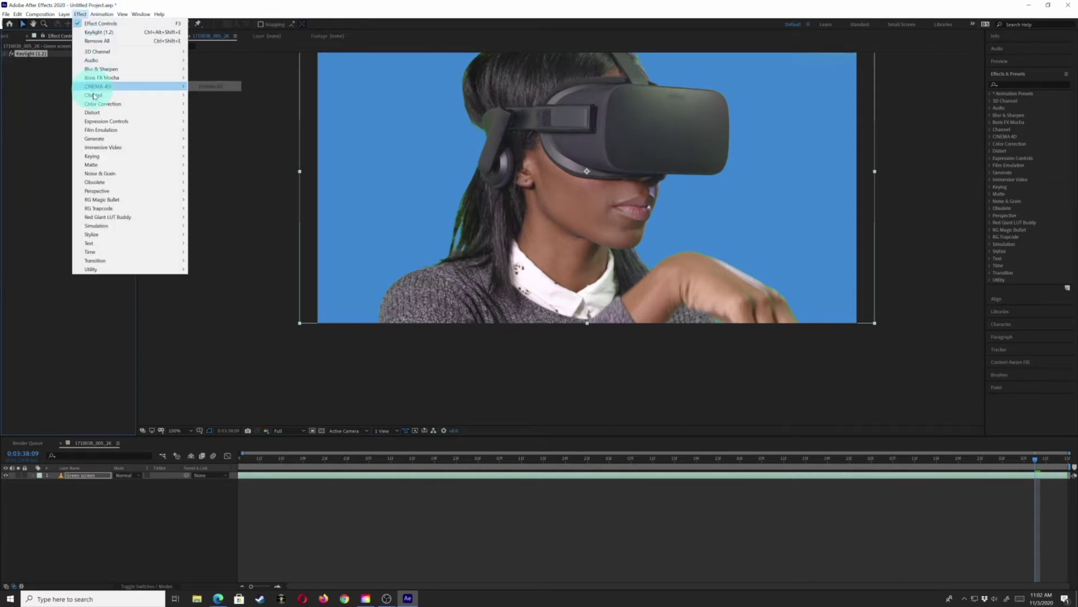
mouse_move(103, 159)
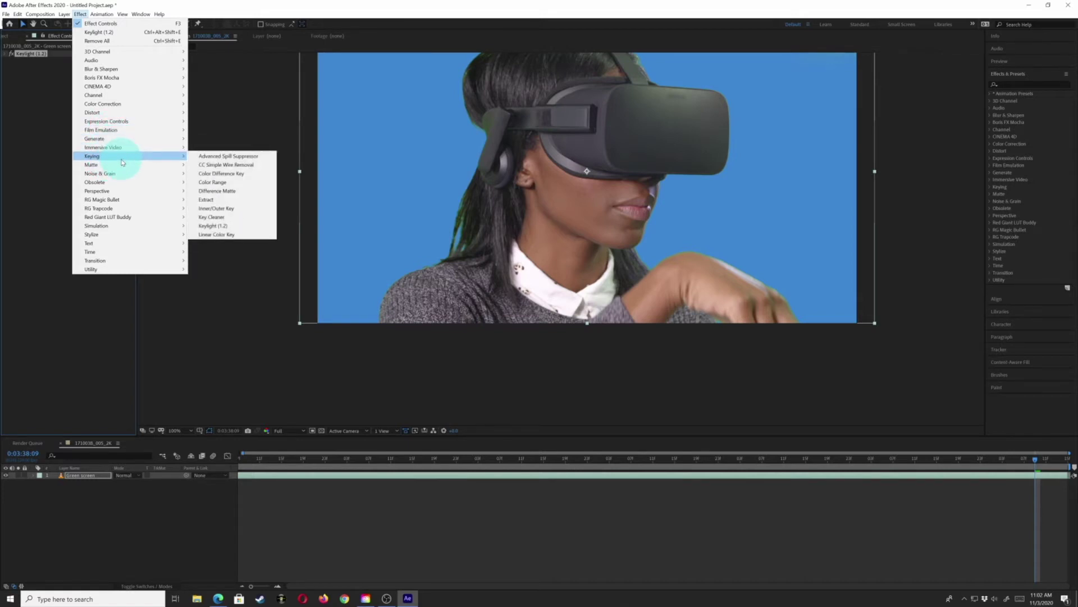
left_click(254, 223)
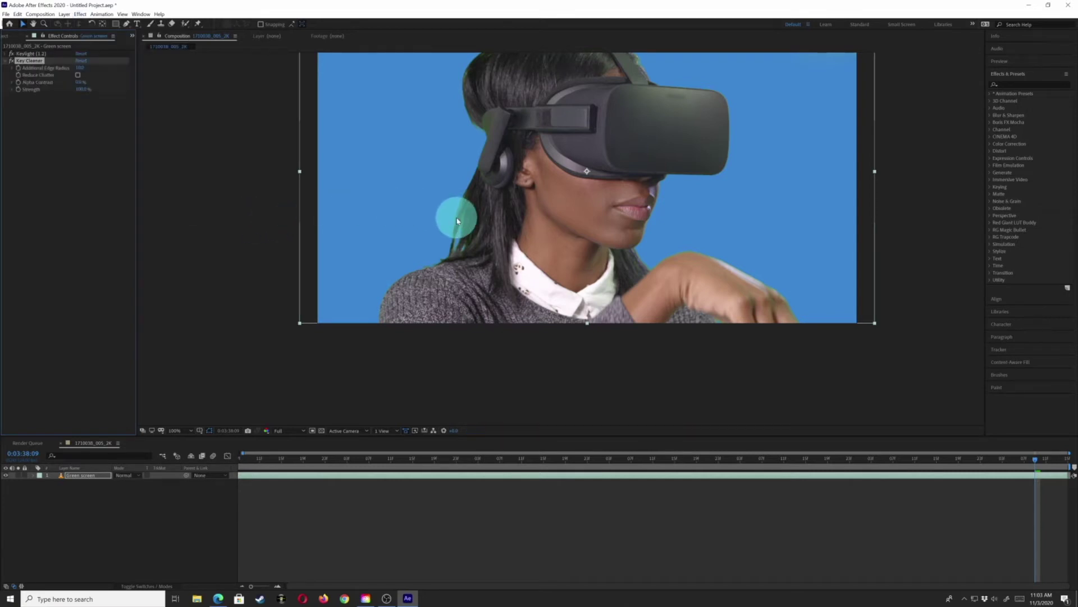
Examine the keyed edges around the woman's hair, headset and shoulder for leftover green spill
key("period")
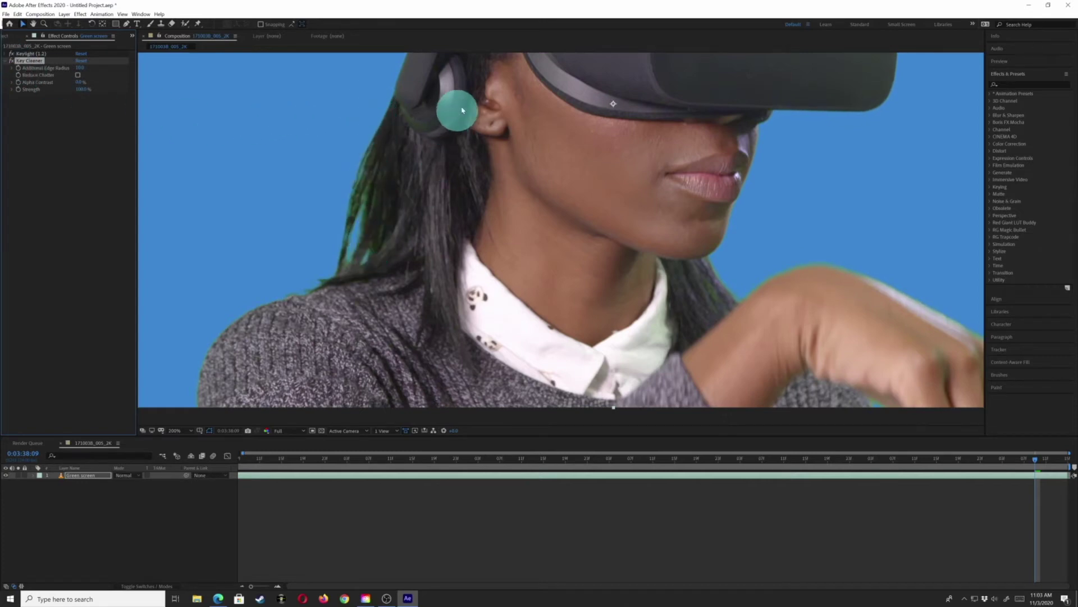
key("h")
left_click_drag(491, 94, 499, 436)
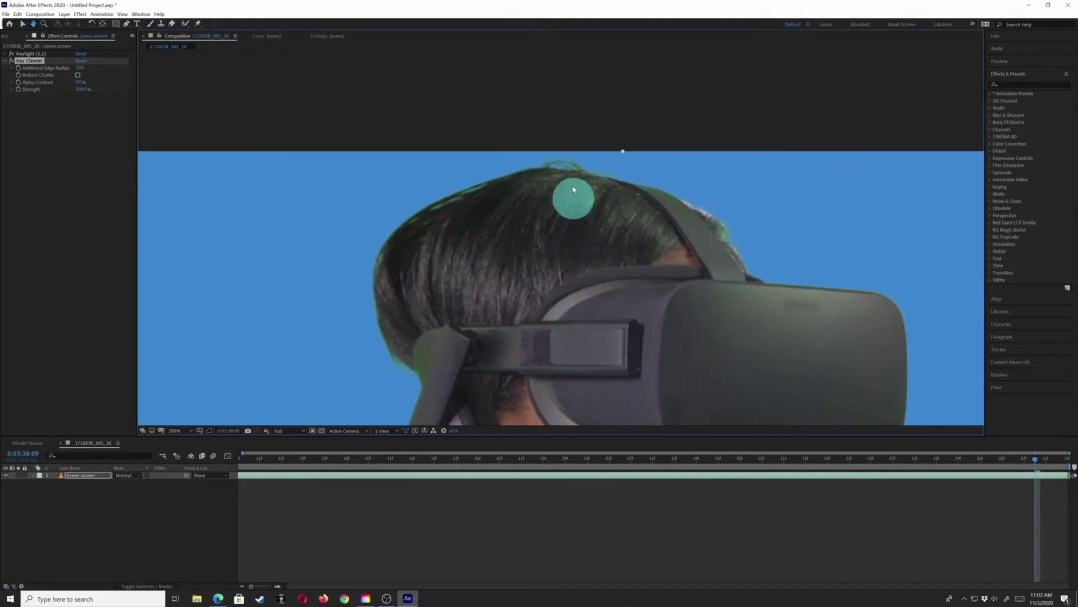
key("v")
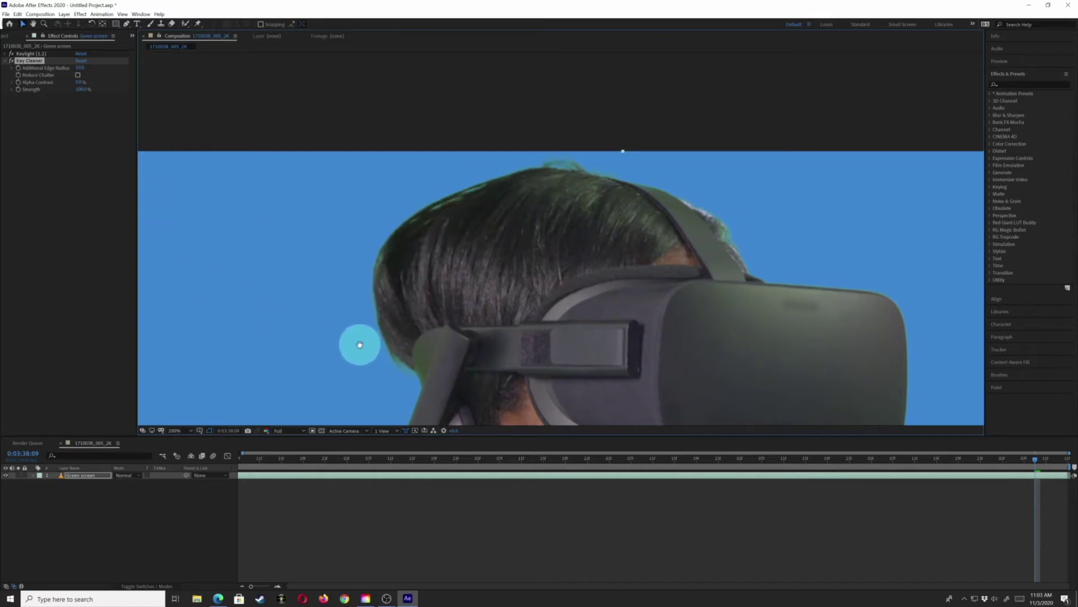
key("h")
left_click_drag(358, 345, 393, 168)
left_click_drag(361, 363, 426, 103)
key("v")
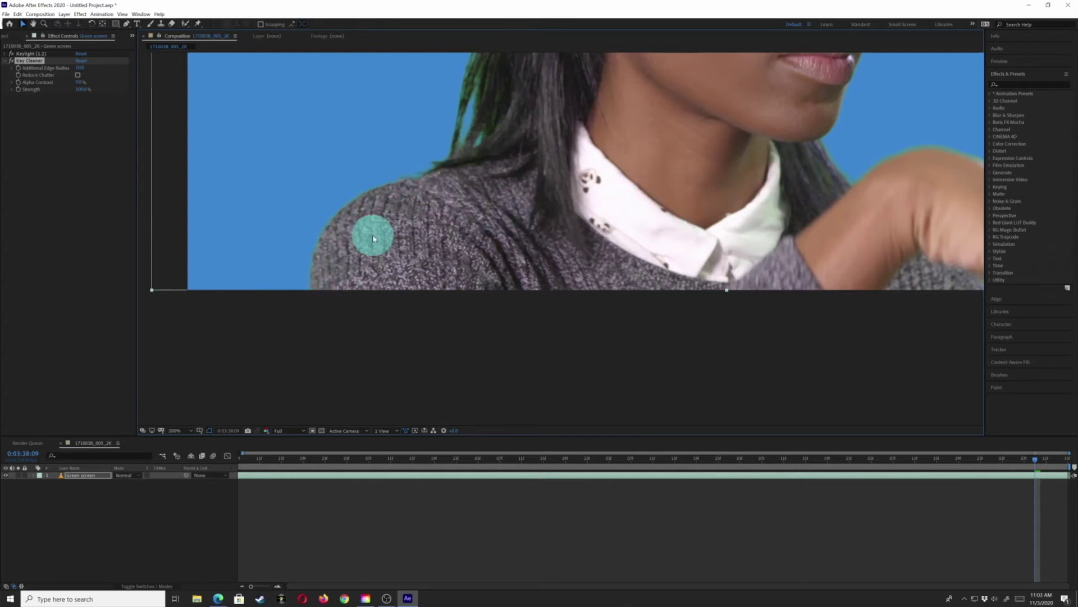
key("ctrl+z")
left_click_drag(521, 151, 379, 281)
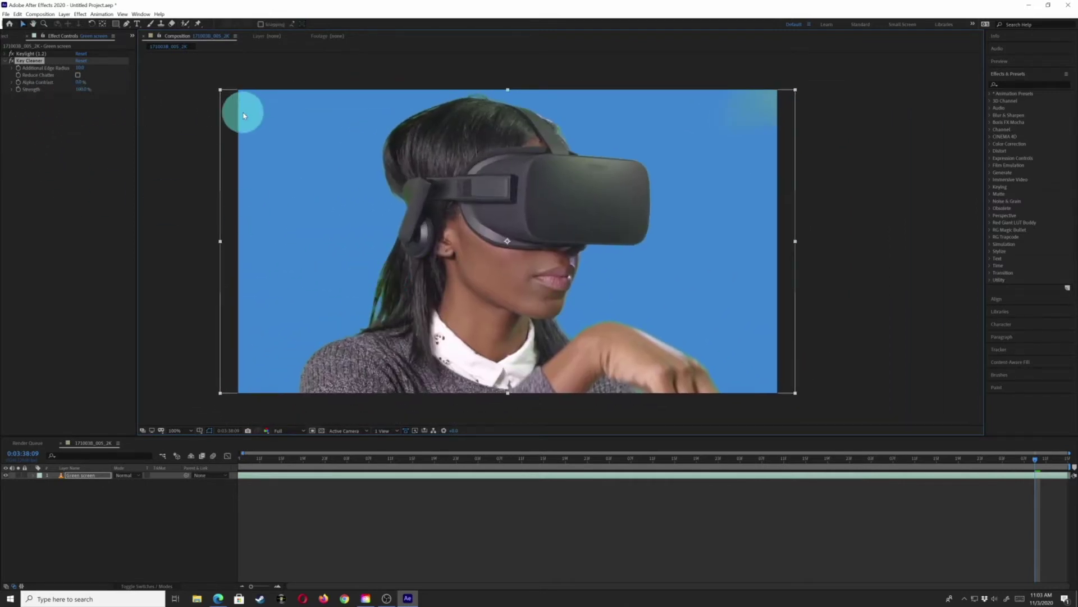
Apply the Advanced Spill Suppressor effect to the Green screen layer to neutralise the green fringe on the hair
left_click(80, 14)
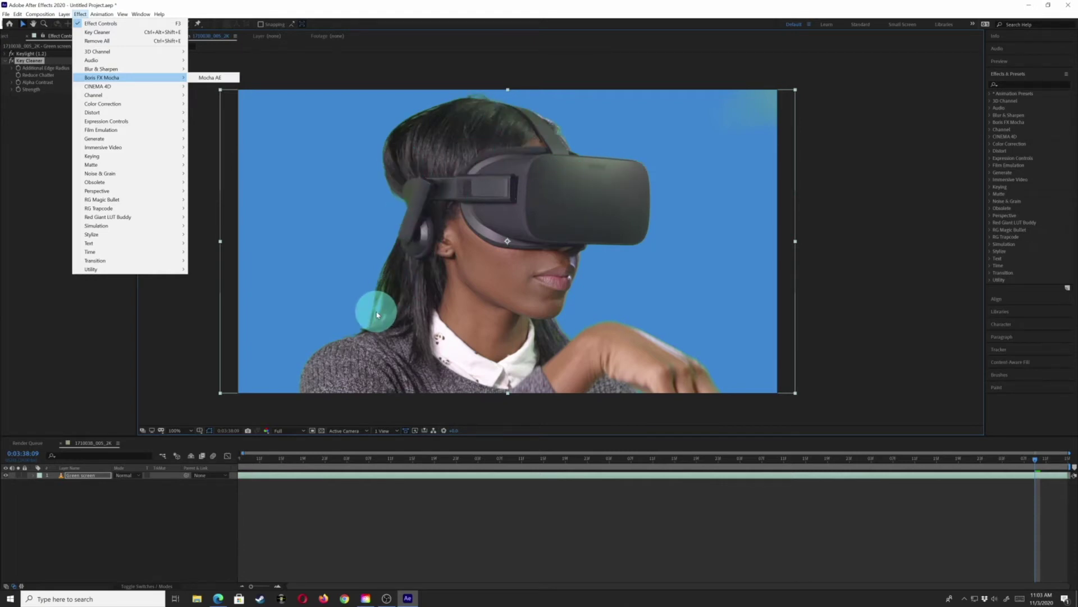
left_click(133, 356)
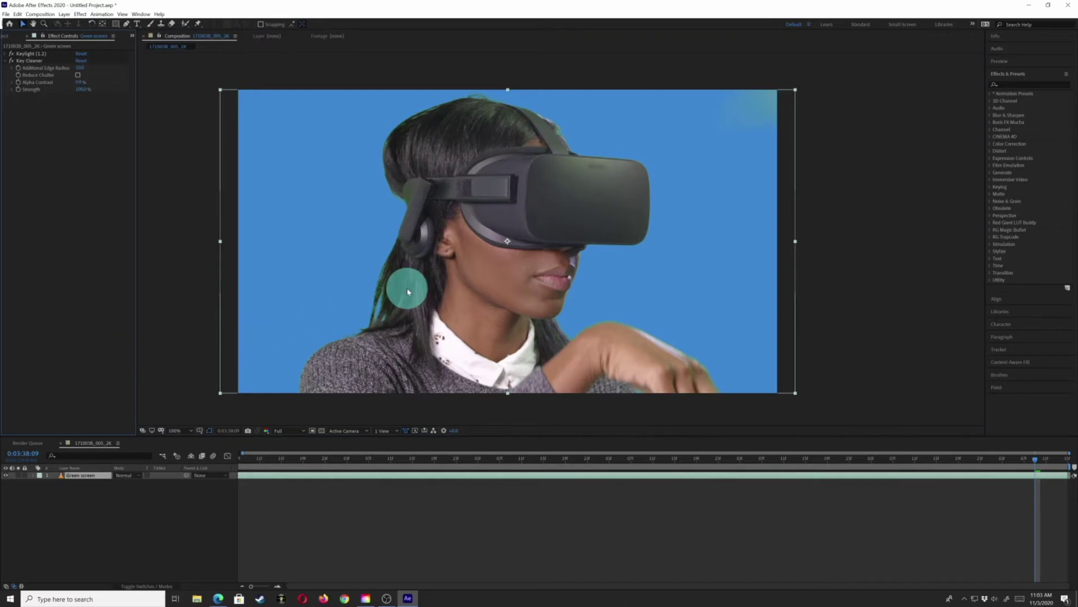
scroll(408, 291, "up", 1)
left_click_drag(282, 202, 405, 247)
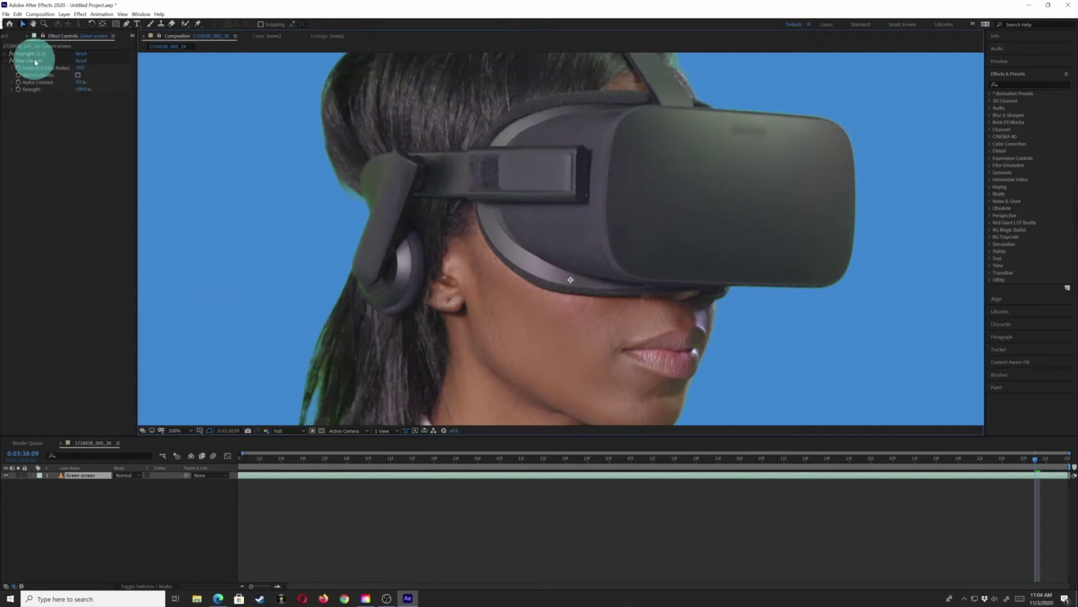
left_click(81, 14)
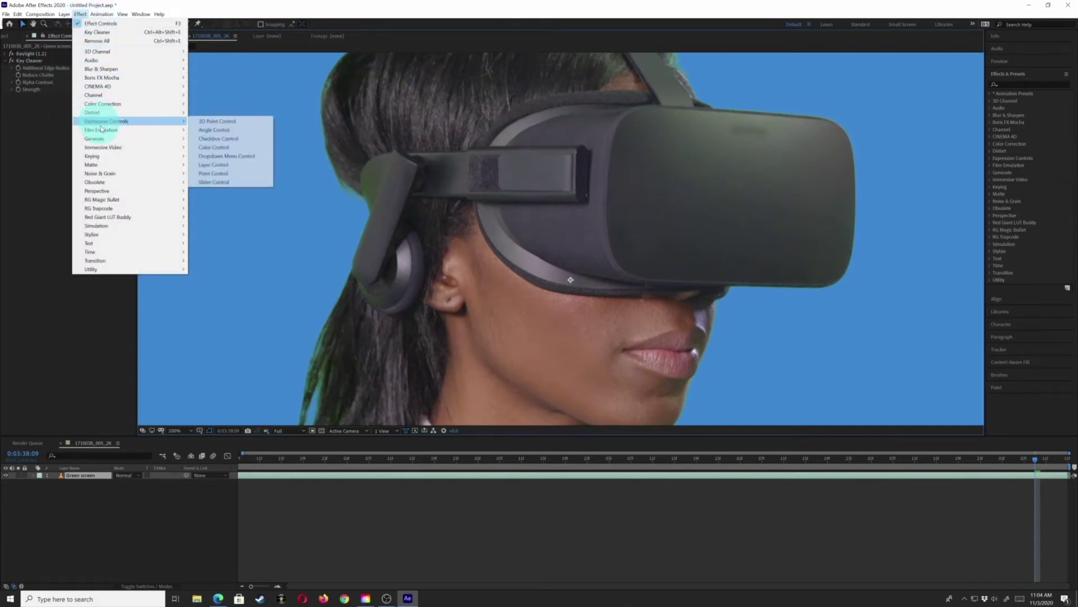
mouse_move(127, 181)
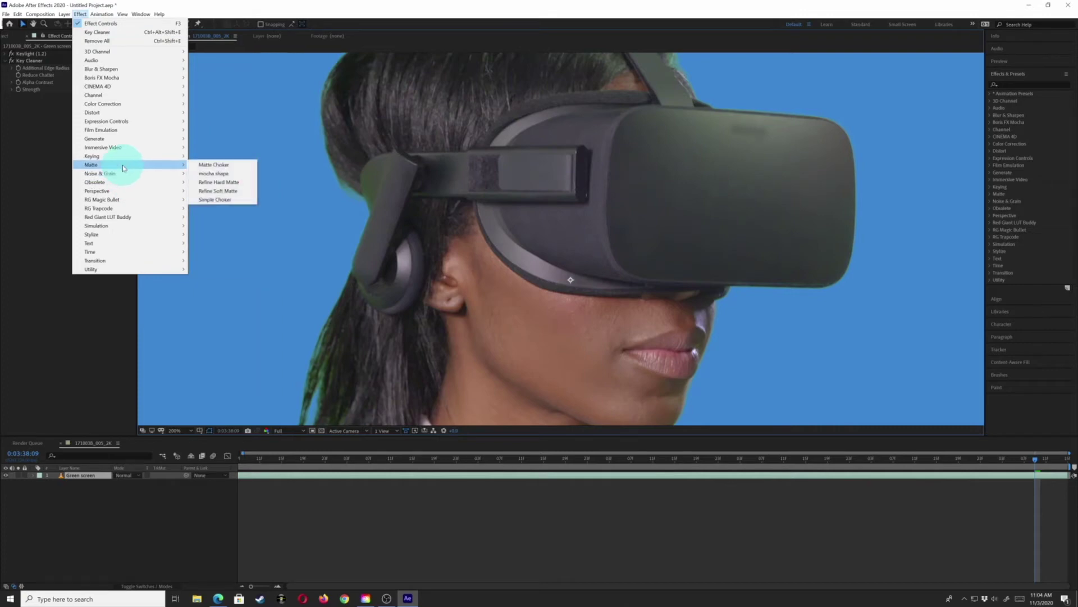
mouse_move(168, 147)
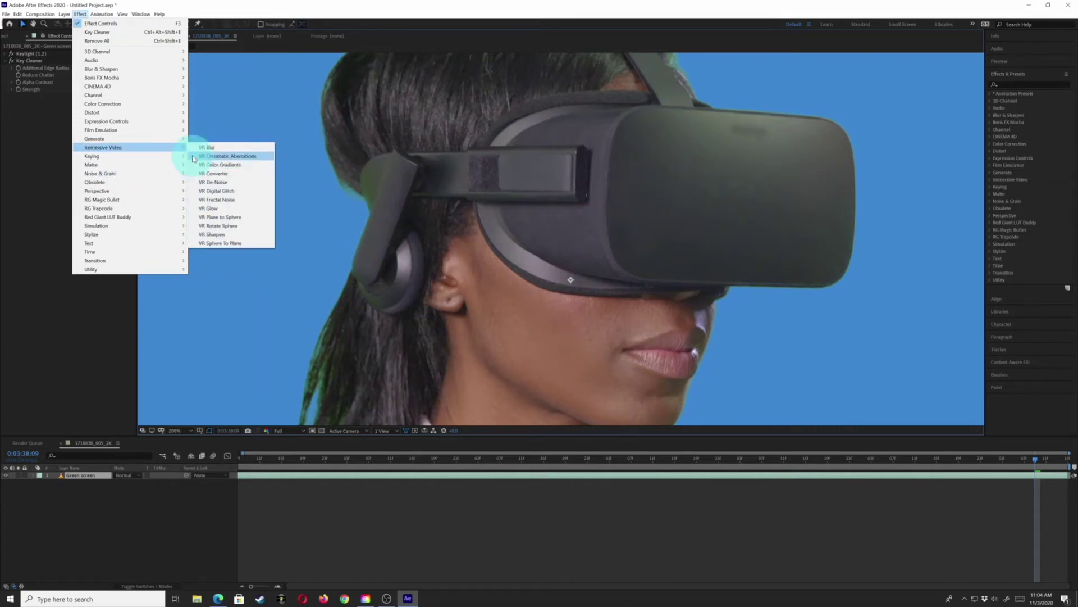
left_click(217, 159)
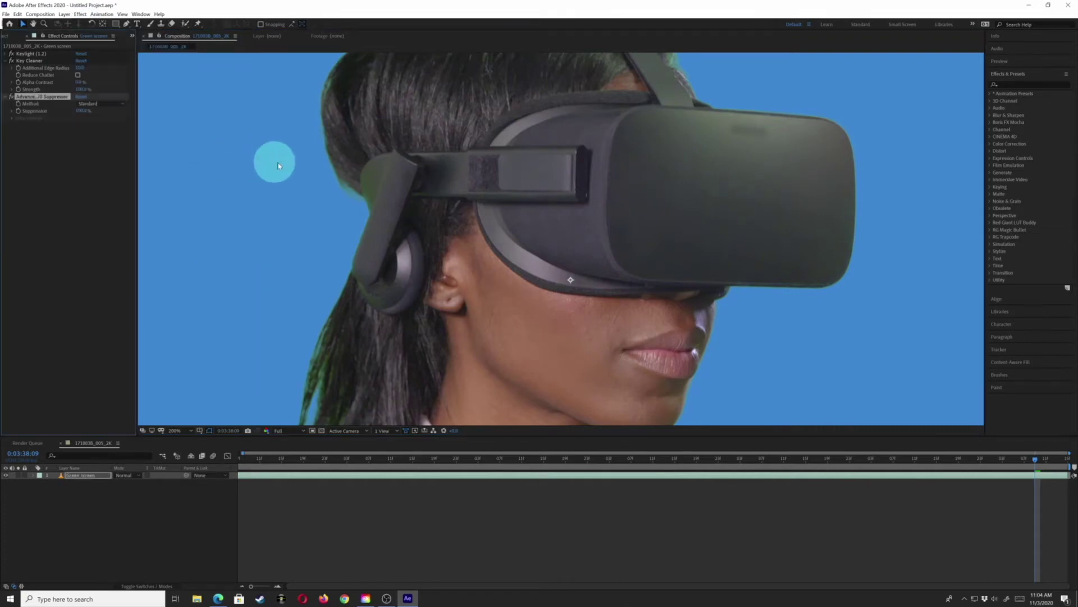
Compare the keyed woman with Advanced Spill Suppressor disabled and enabled, leaving the effect on
left_click(11, 97)
left_click(11, 97)
left_click(11, 97)
left_click(11, 97)
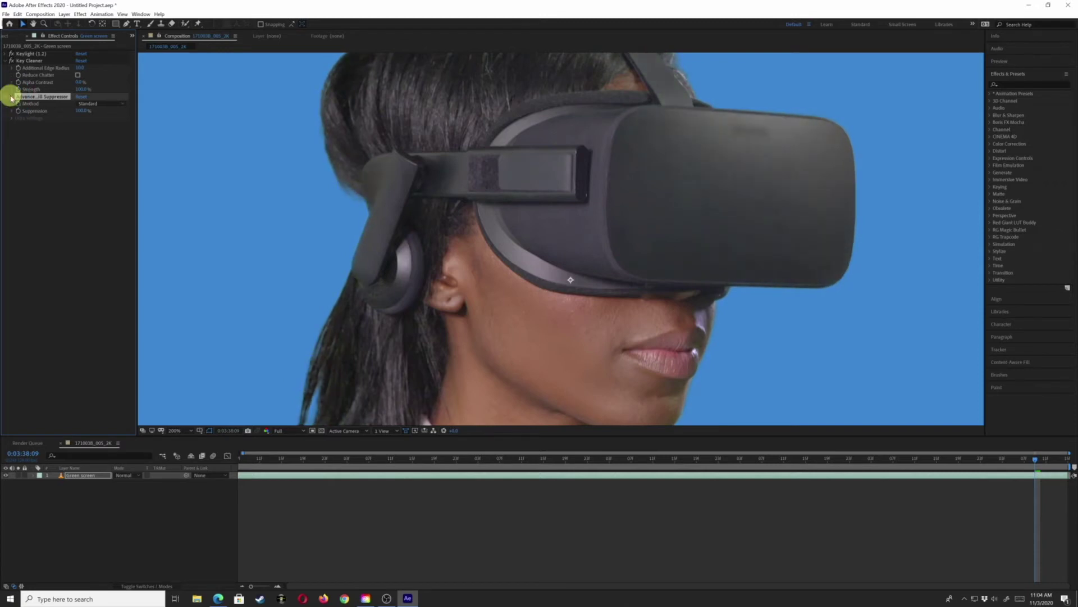
left_click(11, 97)
left_click(12, 97)
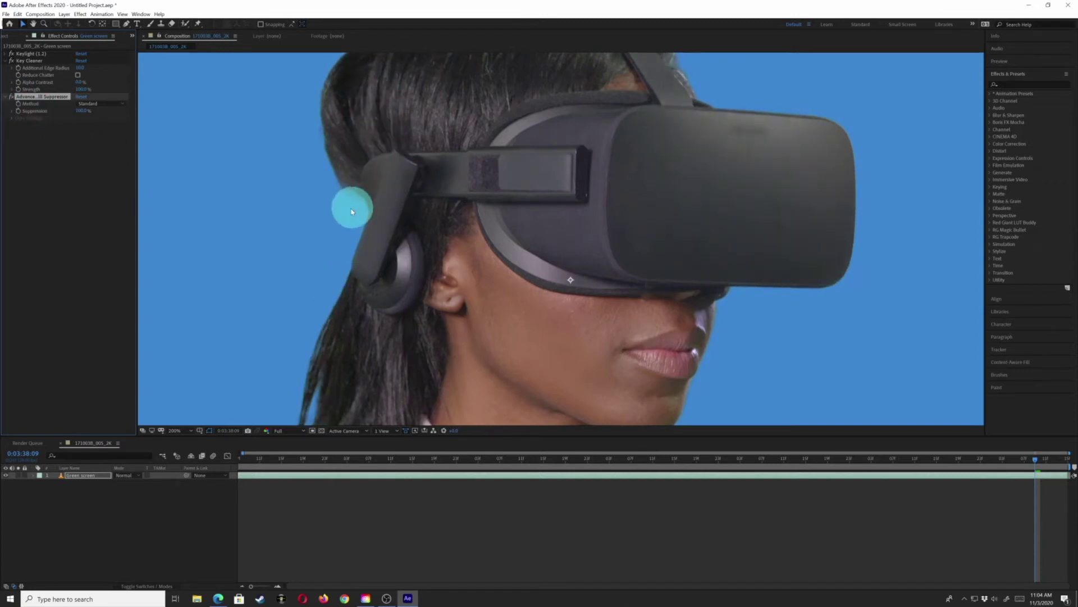
key("comma")
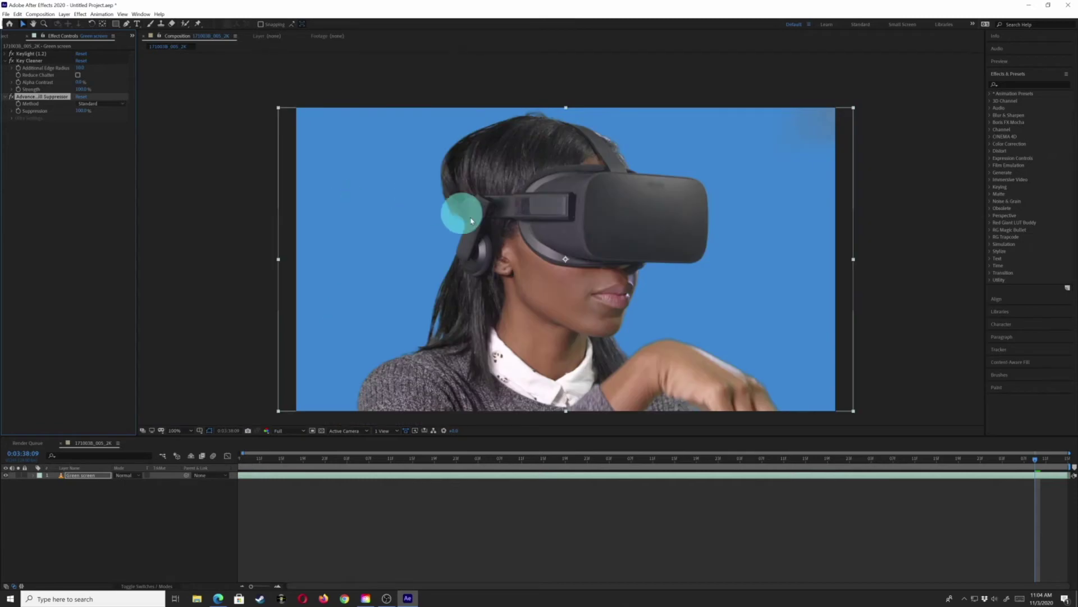
key("space")
left_click(551, 222)
left_click_drag(506, 227, 545, 208)
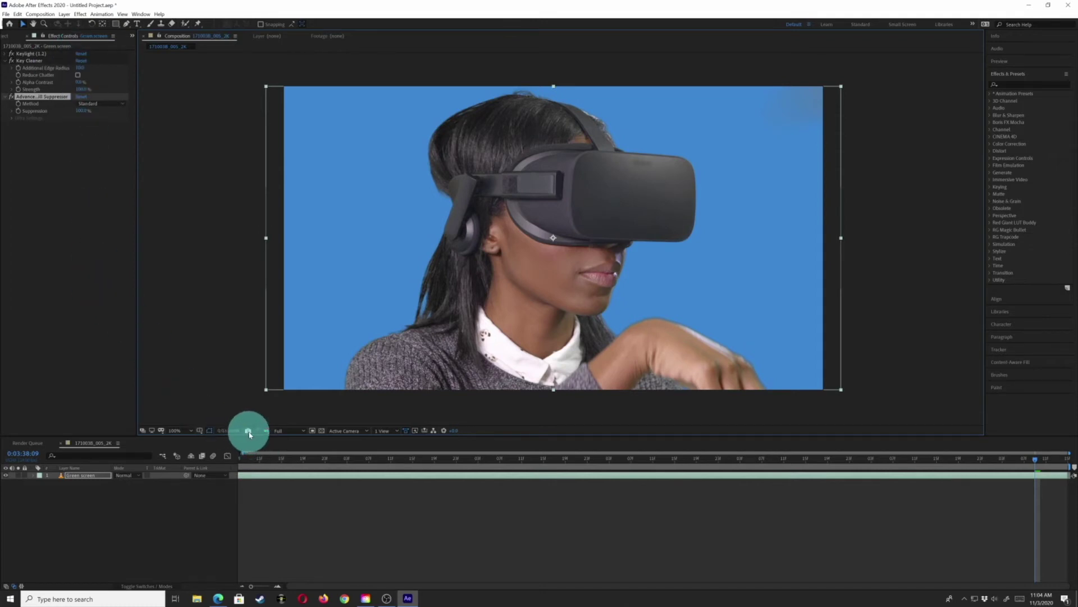
Switch the composition view from RGB to the alpha channel
left_click(267, 432)
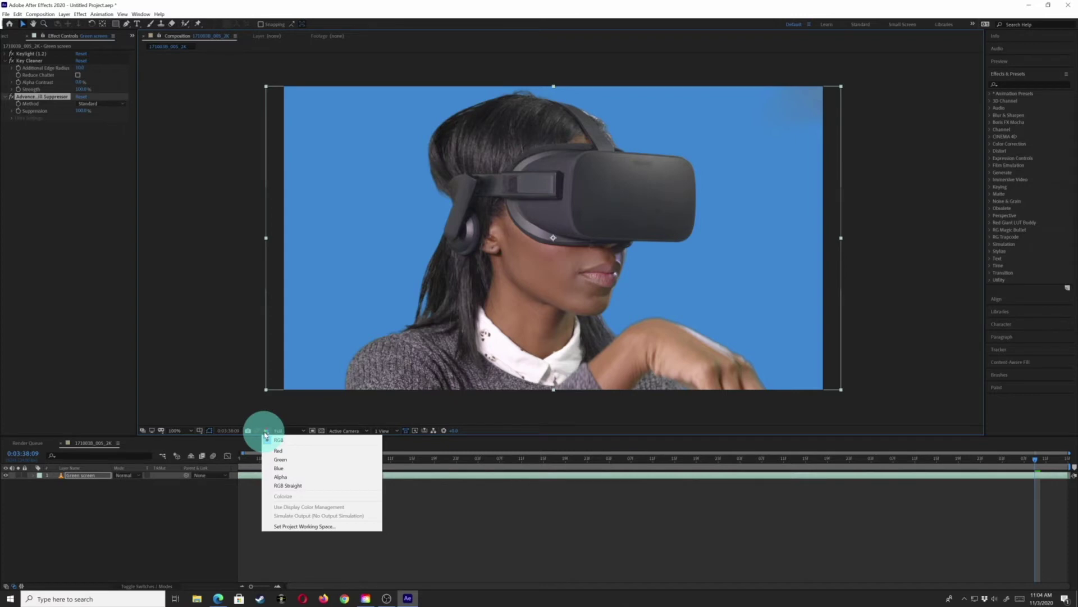
left_click(267, 433)
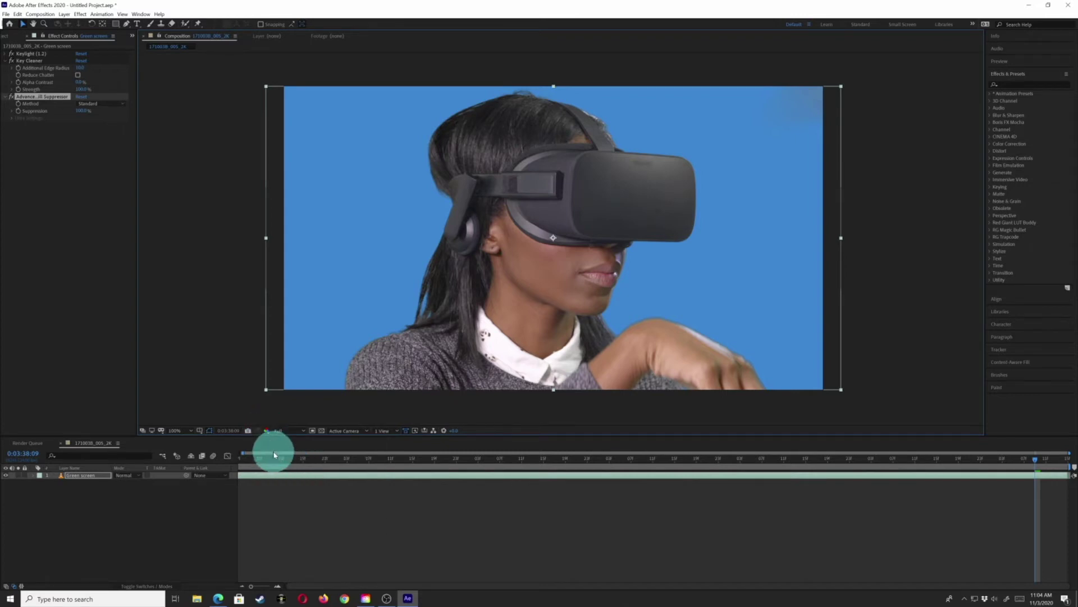
left_click(265, 433)
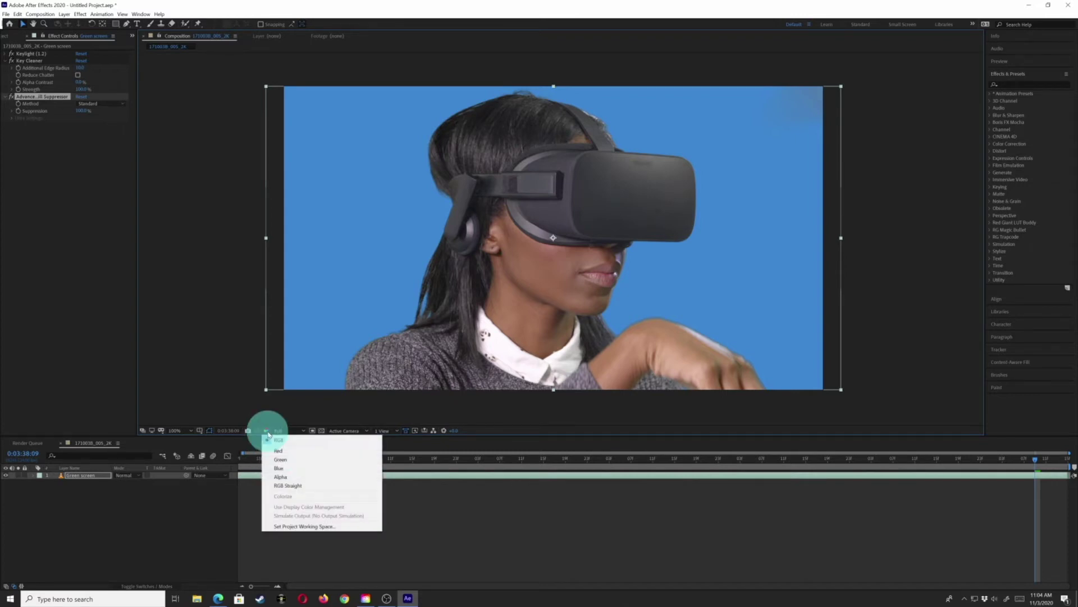
left_click(284, 477)
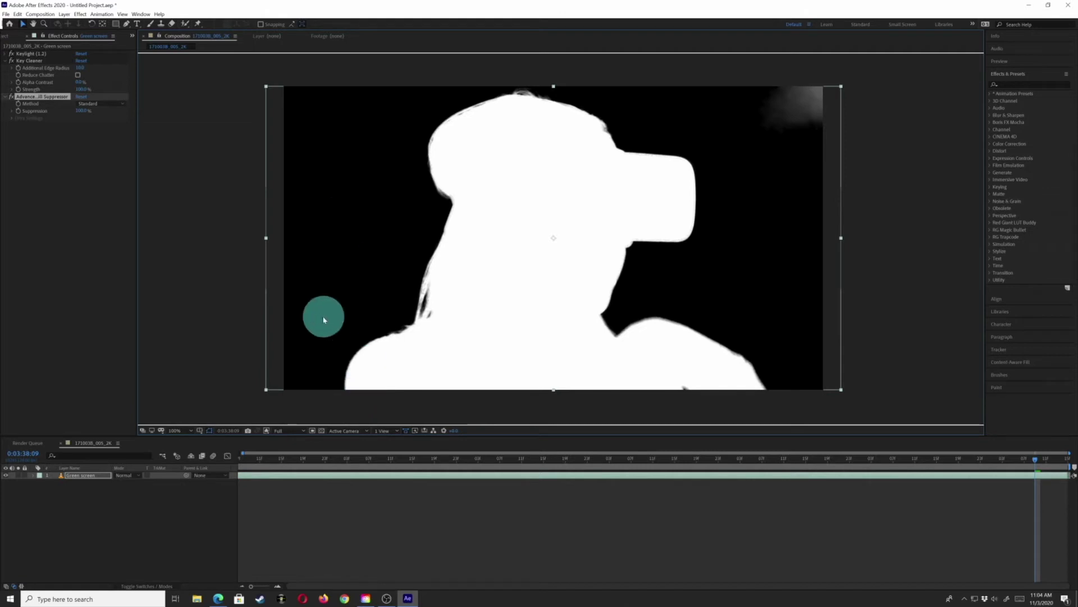
Scrub through the clip to check the matte, stopping at 0:03:38:00 where the raised finger nears the grey corner patch
left_click(261, 460)
left_click_drag(260, 465, 409, 462)
left_click_drag(609, 449, 985, 445)
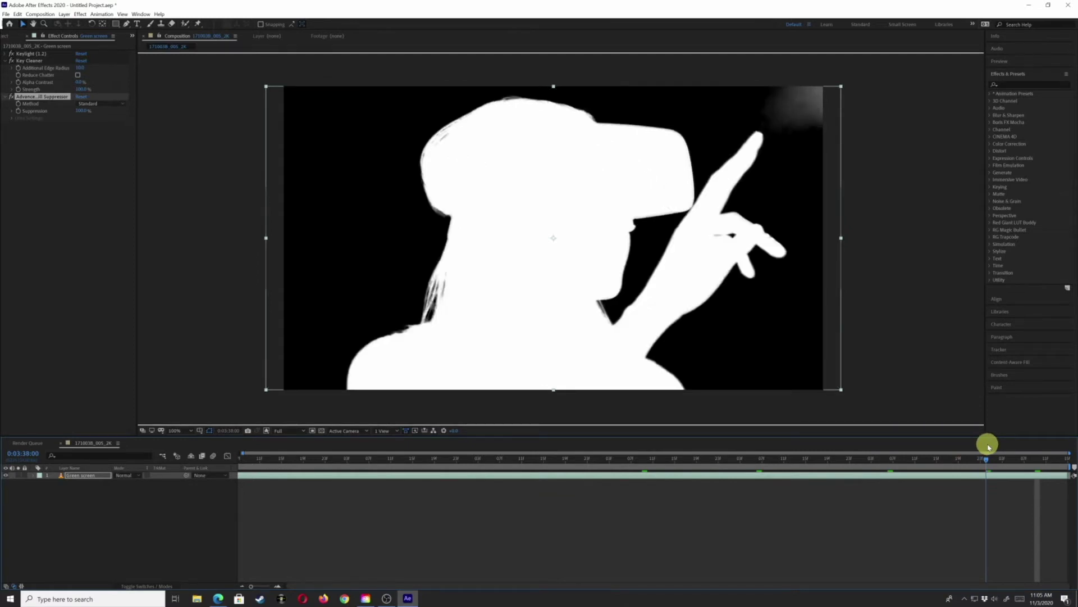
left_click_drag(988, 447, 986, 446)
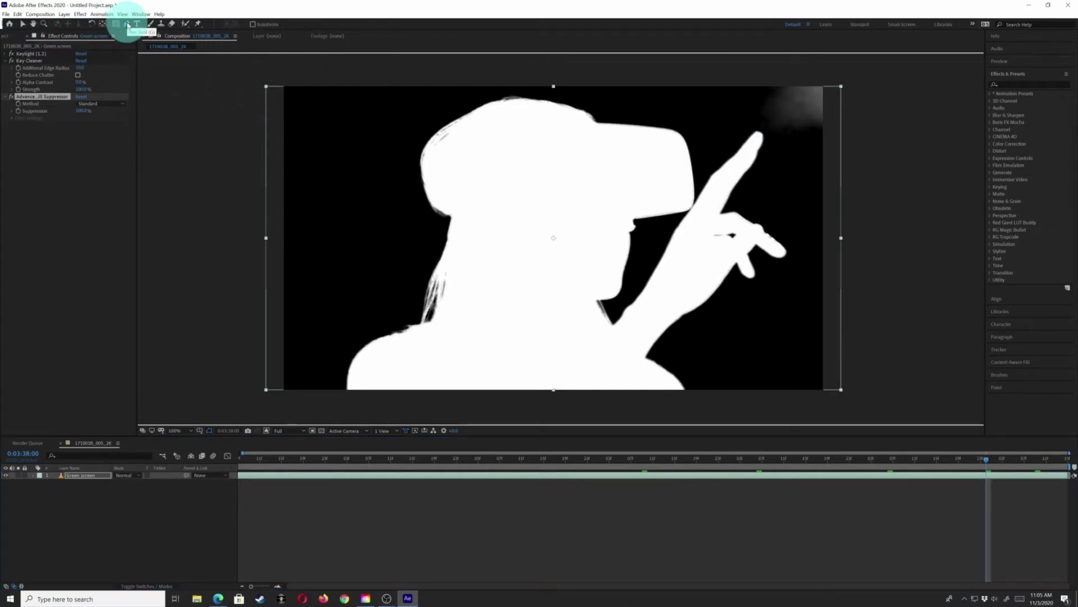
Draw a closed Pen mask around the frame on the Green screen layer, curving inside the grey upper-right corner patch, and return the view to RGB
left_click(128, 25)
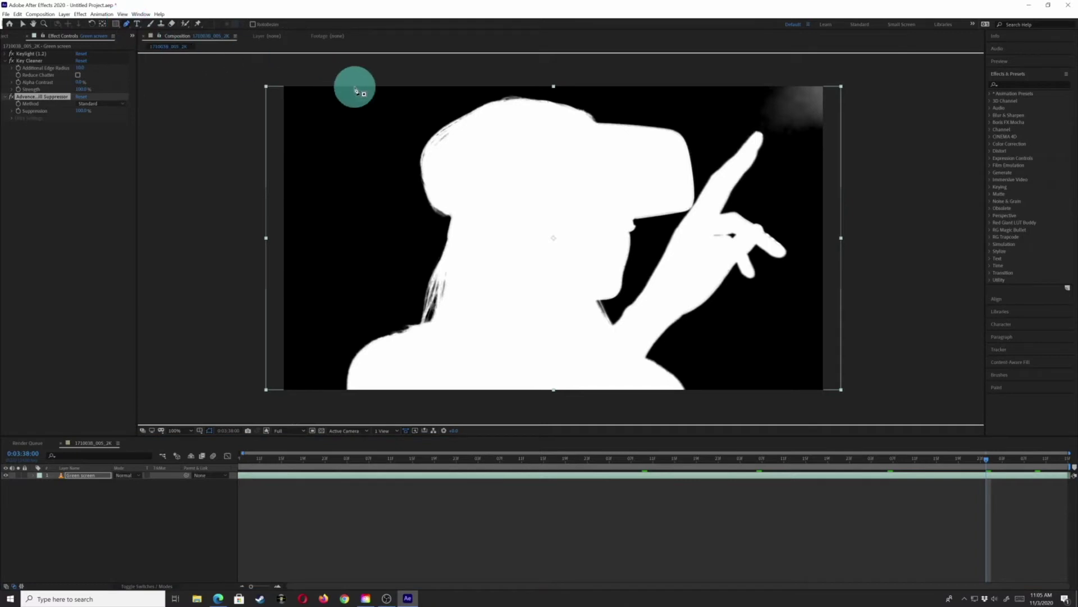
left_click(275, 72)
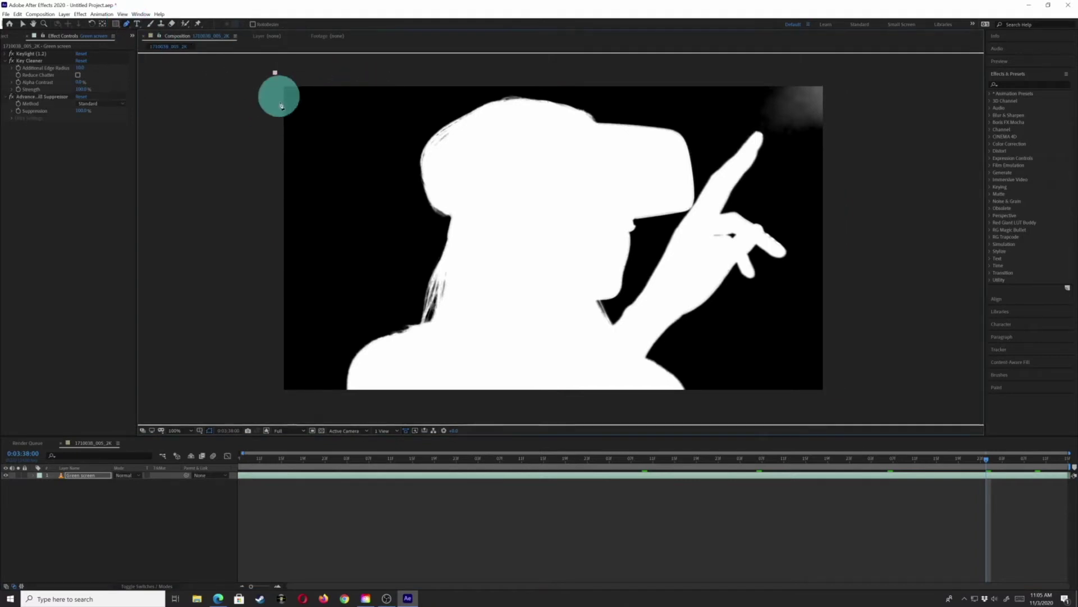
left_click(273, 401)
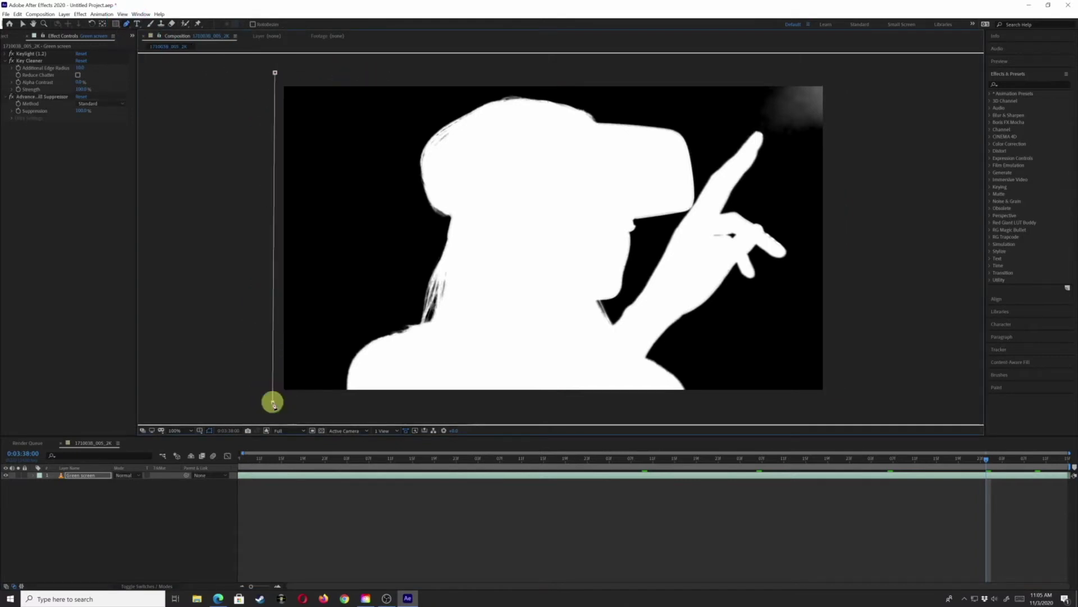
left_click(836, 402)
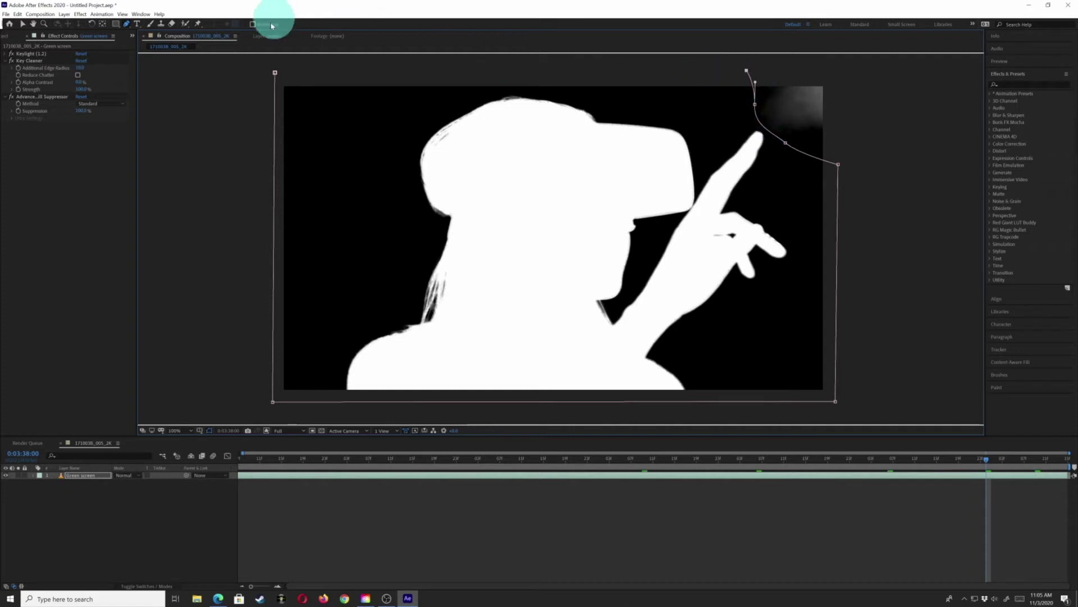
left_click(275, 73)
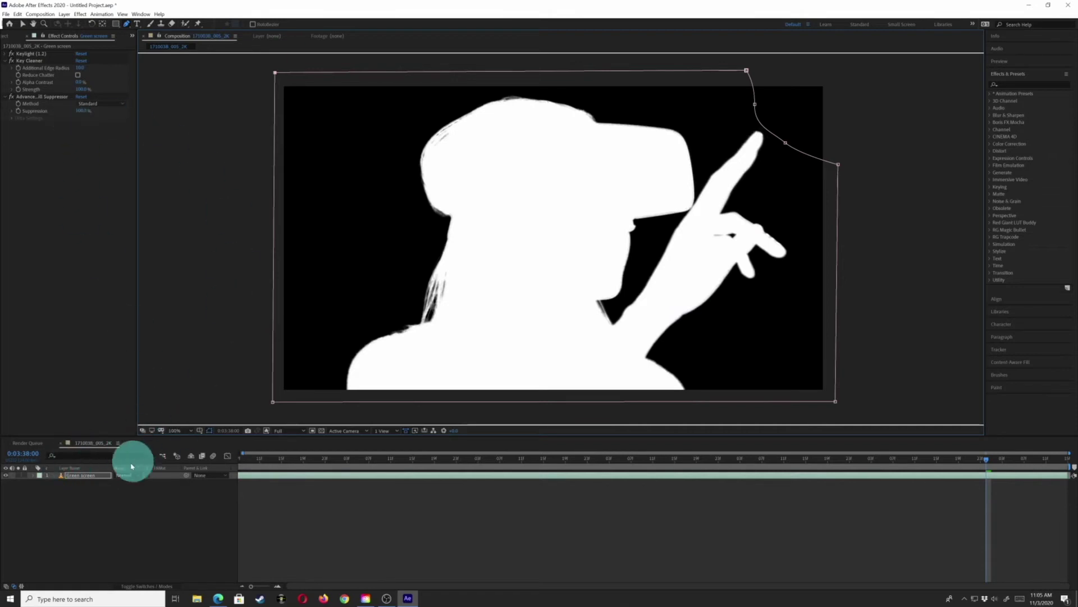
left_click(267, 432)
left_click(274, 442)
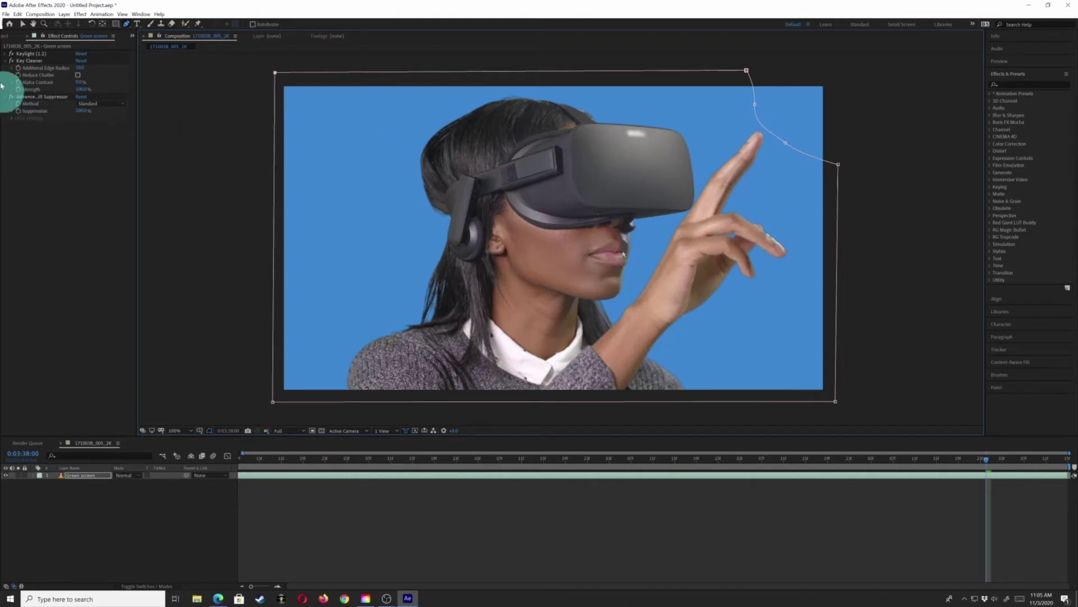
Add Lights.mp4 to the composition as a background beneath the Green screen layer
left_click(4, 35)
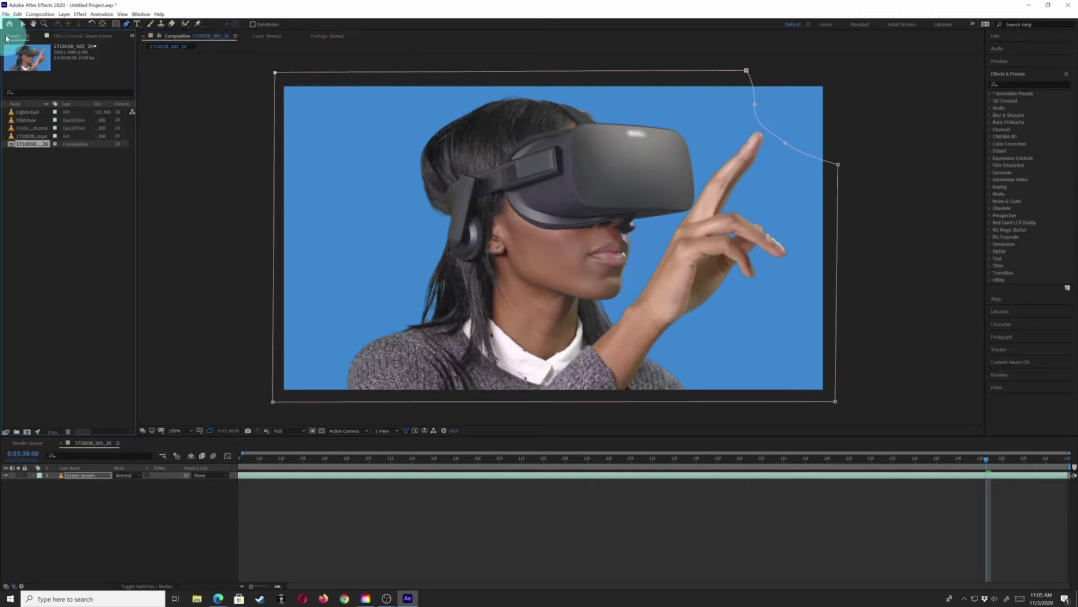
left_click(14, 128)
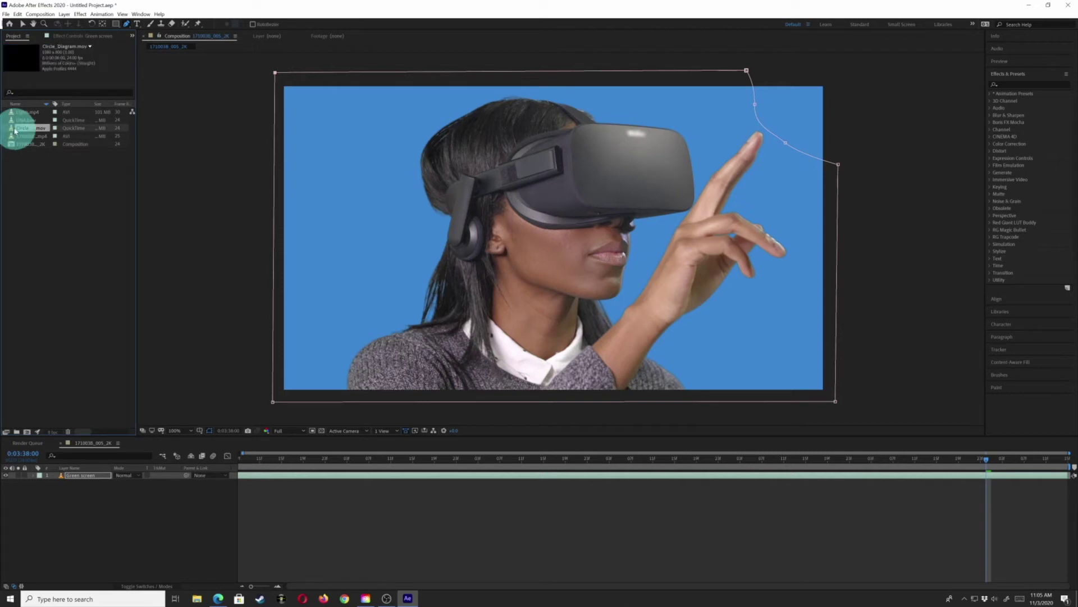
left_click(13, 119)
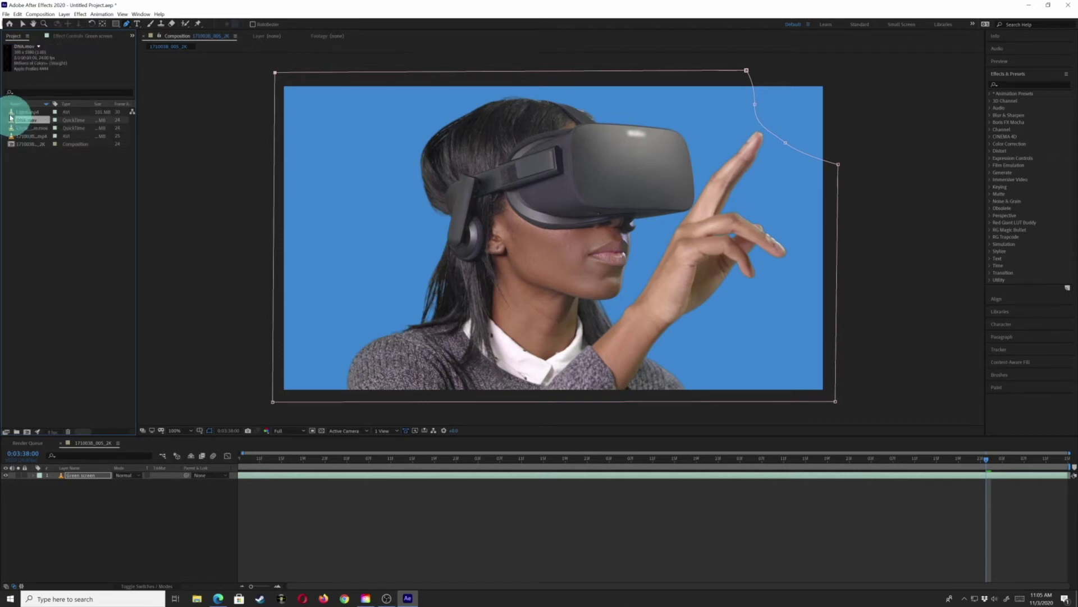
left_click(12, 112)
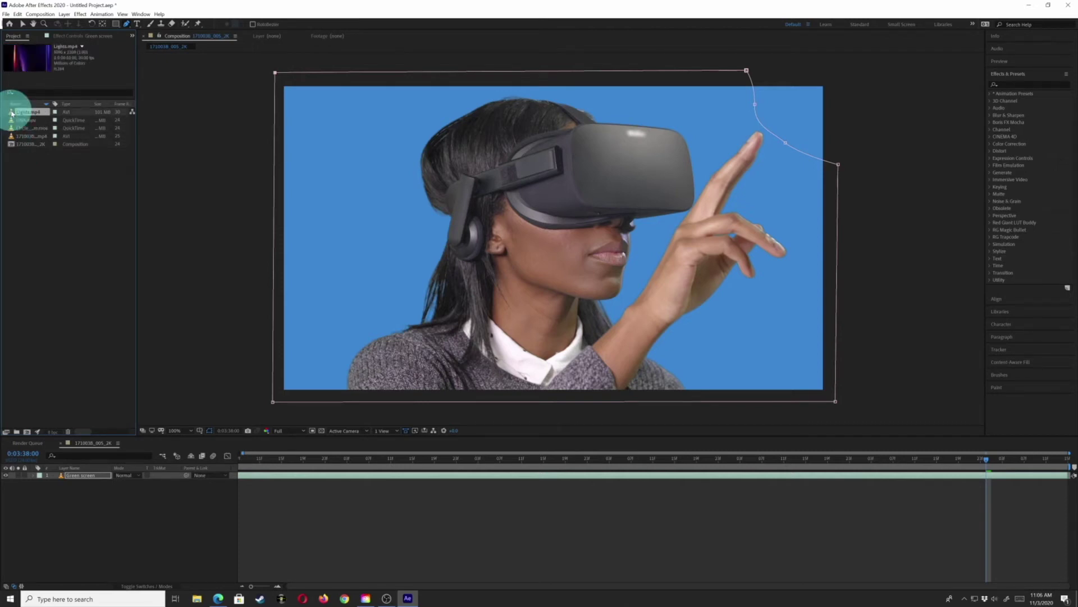
left_click_drag(53, 402, 62, 507)
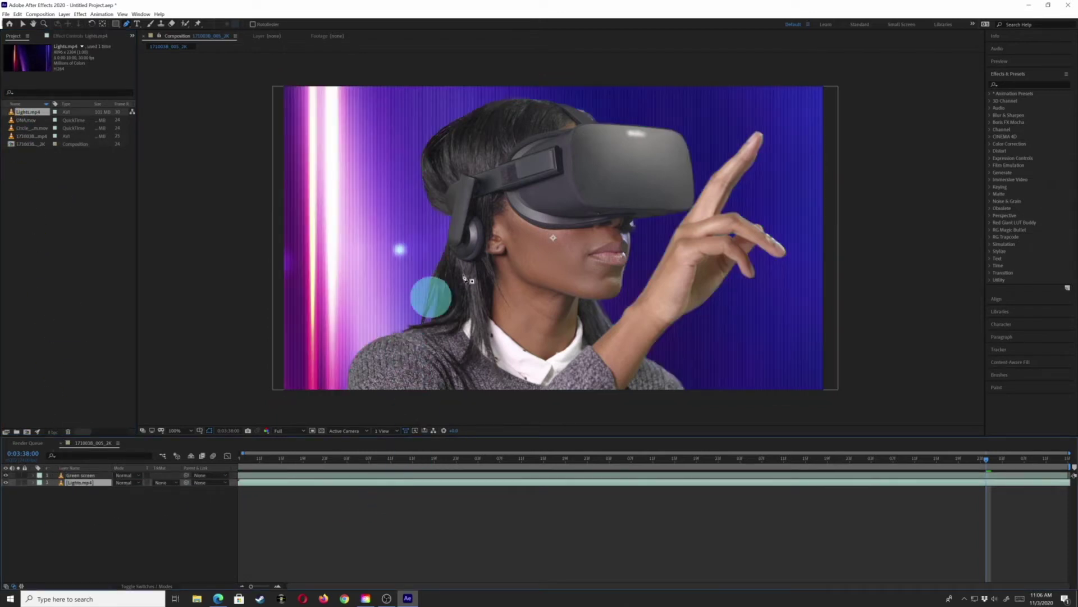
Scale the Lights.mp4 layer down proportionally about its center until it is just slightly larger than the composition frame
key("comma")
key("comma")
key("comma")
key("comma")
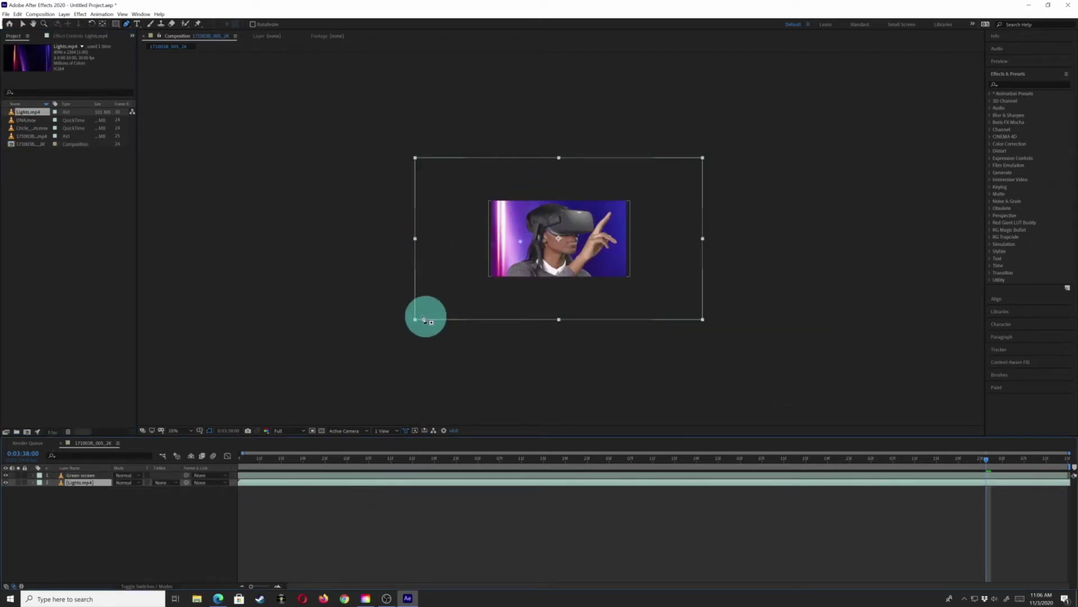
key("period")
key("period")
key("period")
key("period")
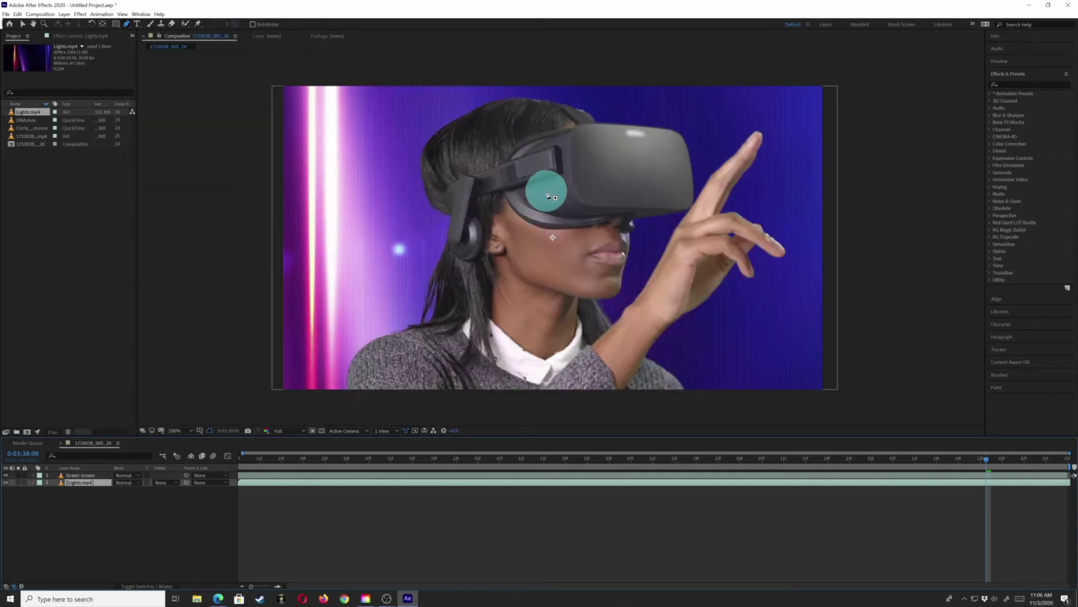
key("comma")
key("period")
key("comma")
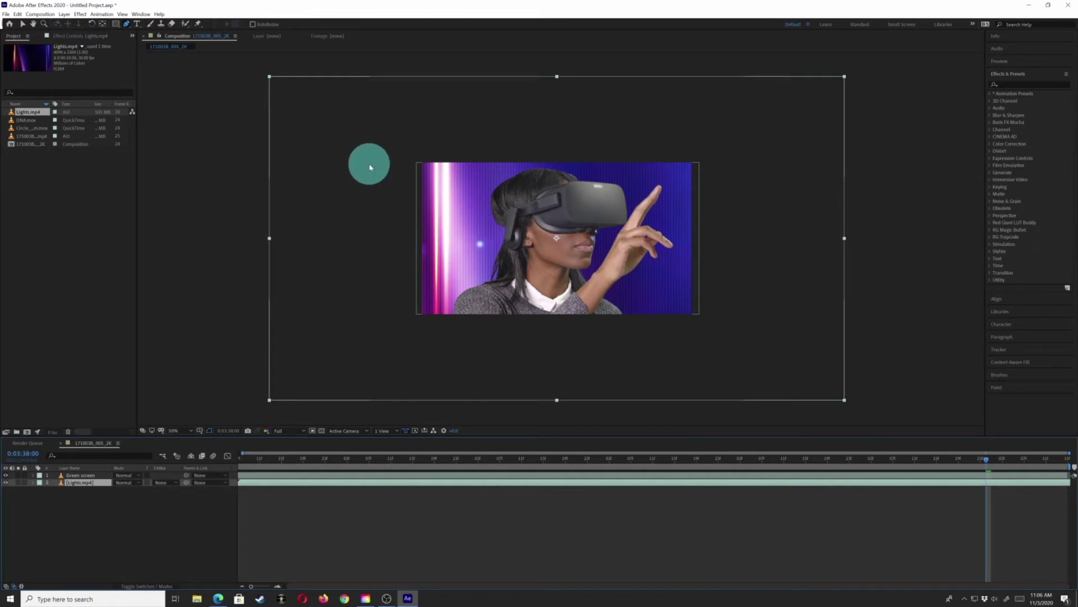
key("v")
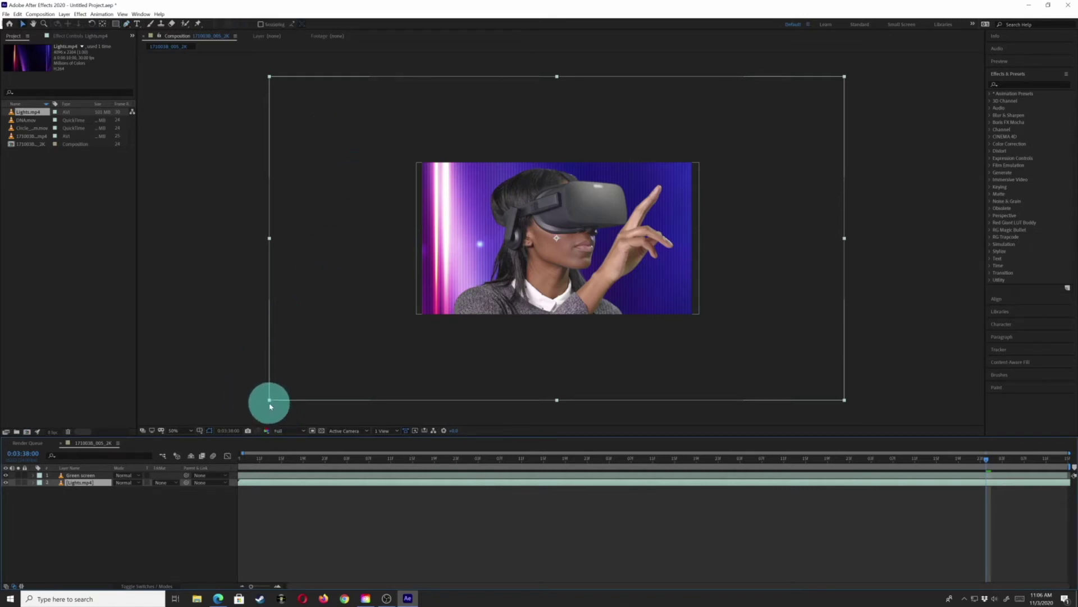
left_click_drag(270, 403, 406, 326)
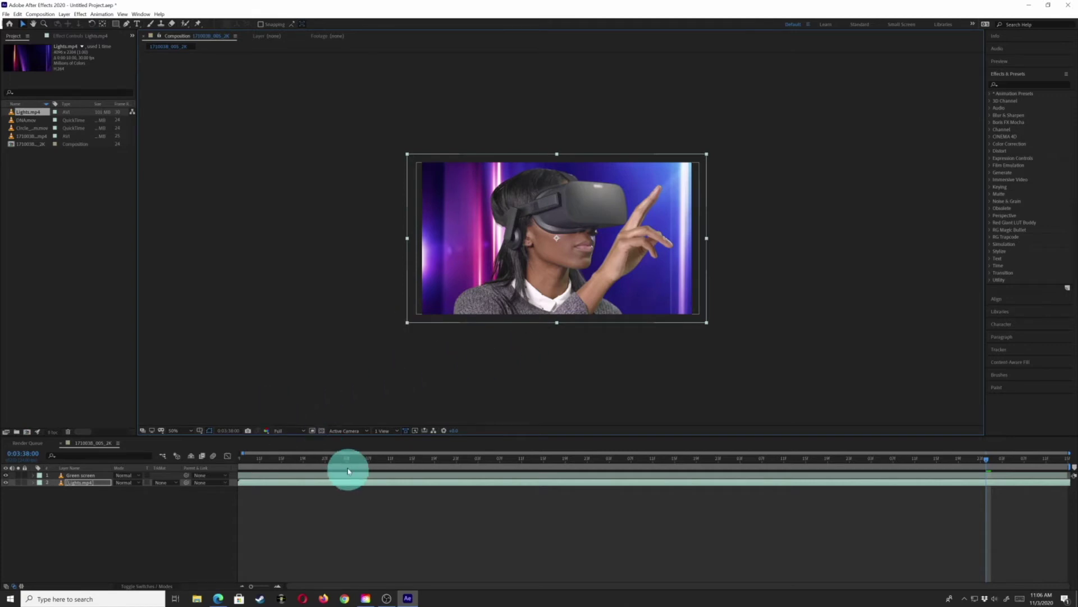
Preview the woman over the lights background from 0:03:33:06, stopping at 0:03:34:04
left_click(363, 457)
key("slash")
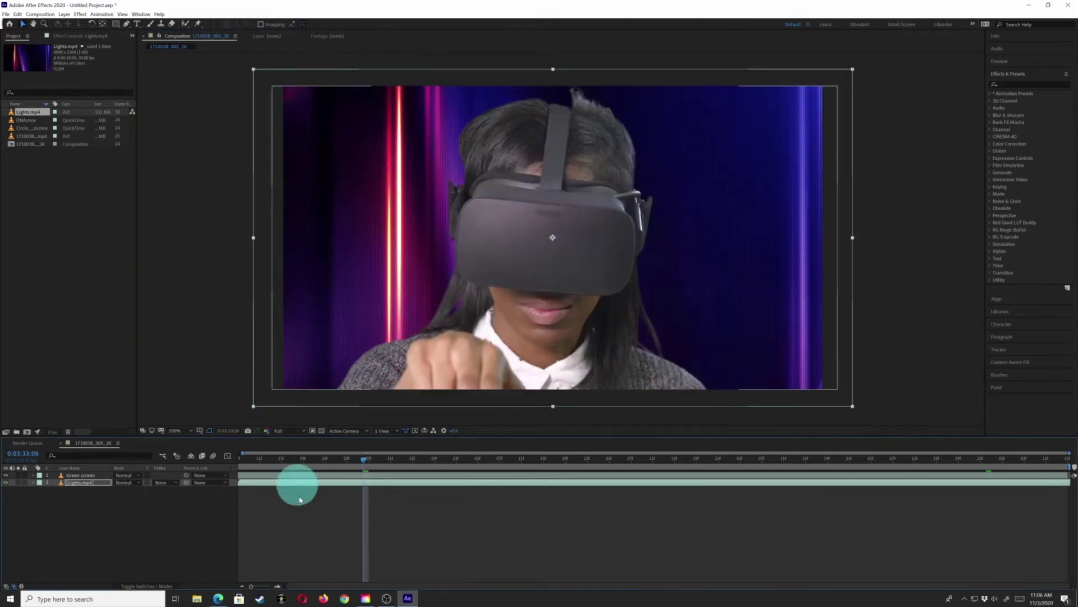
left_click(298, 556)
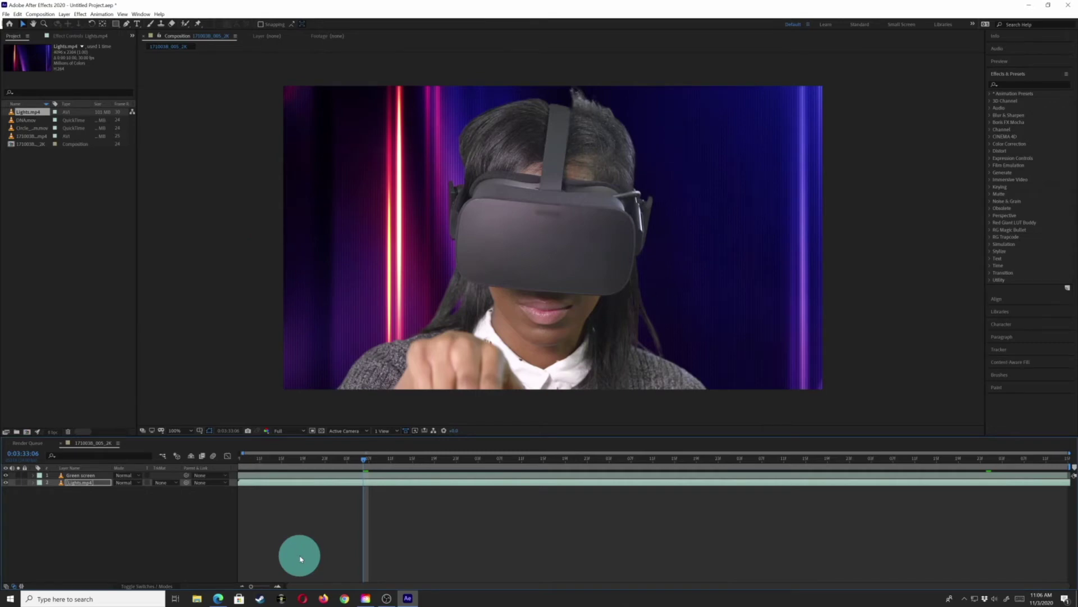
key("space")
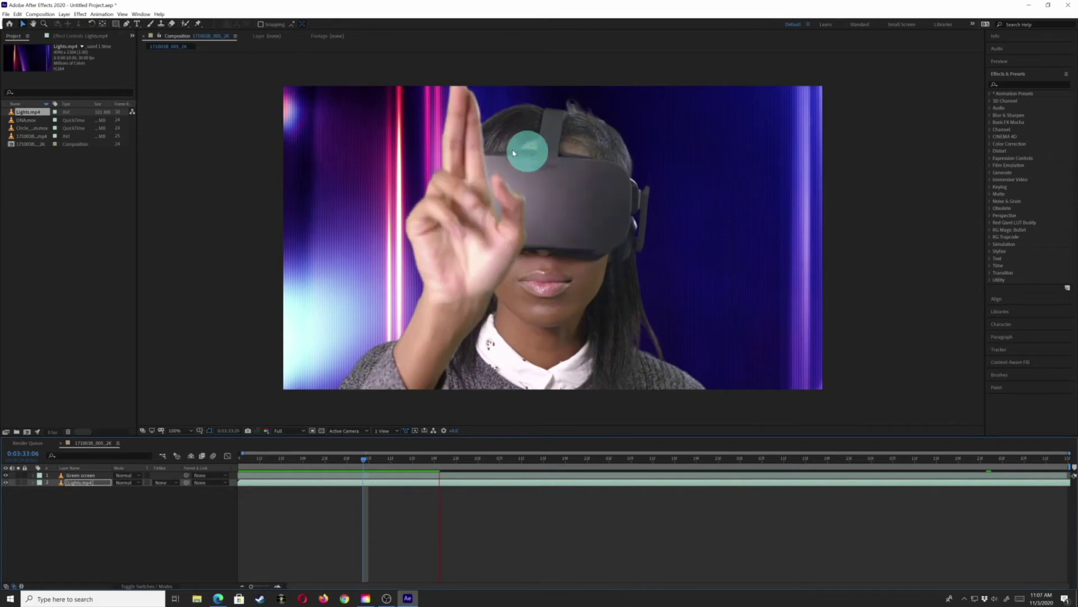
left_click_drag(456, 457, 483, 464)
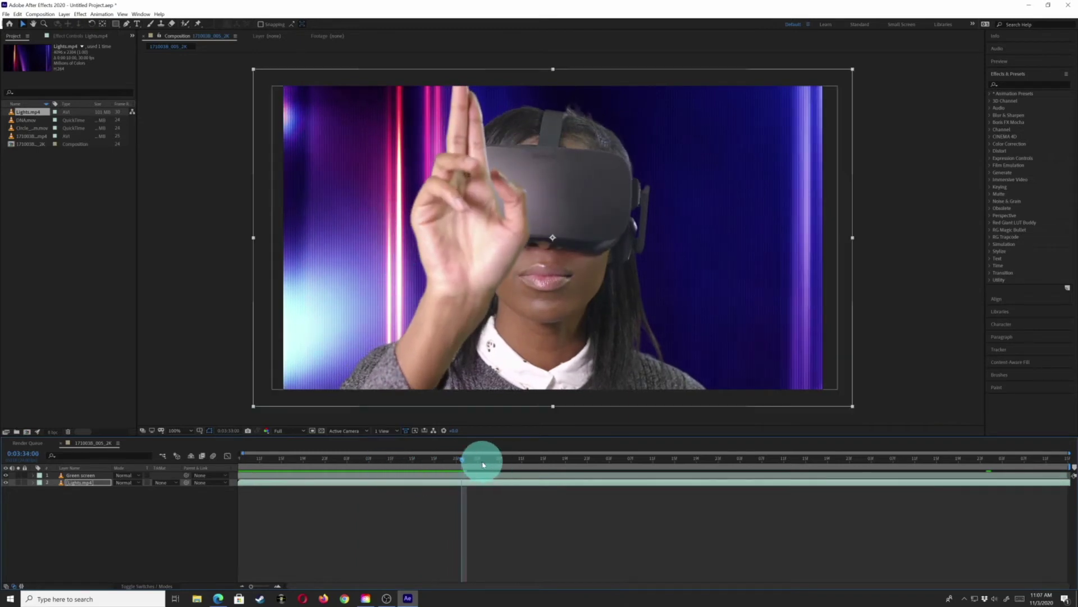
left_click(484, 464)
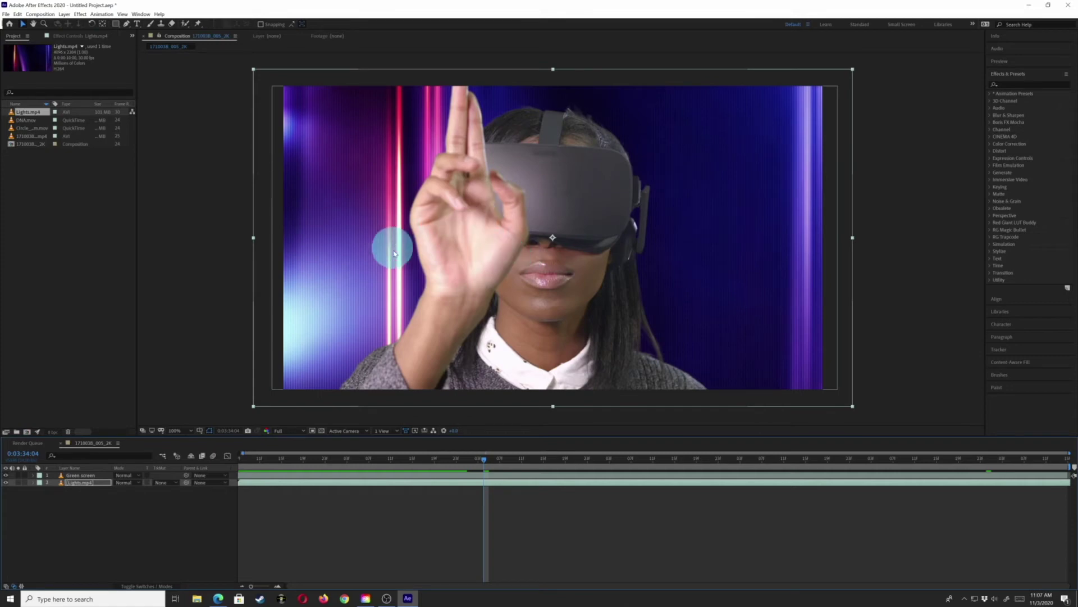
Apply the Lumetri Color effect to the Green screen layer
left_click(80, 15)
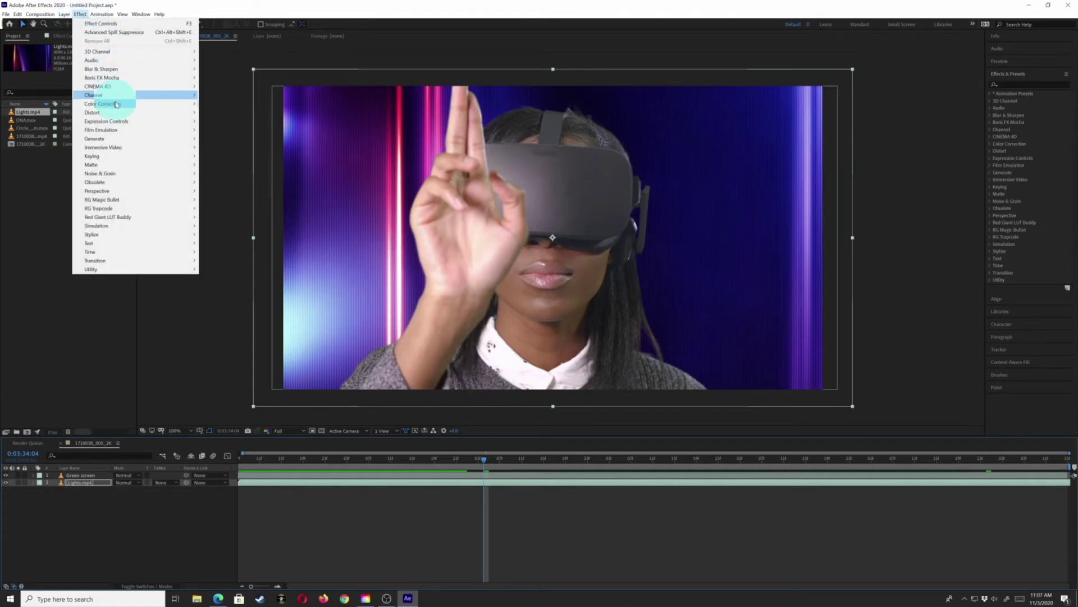
mouse_move(161, 140)
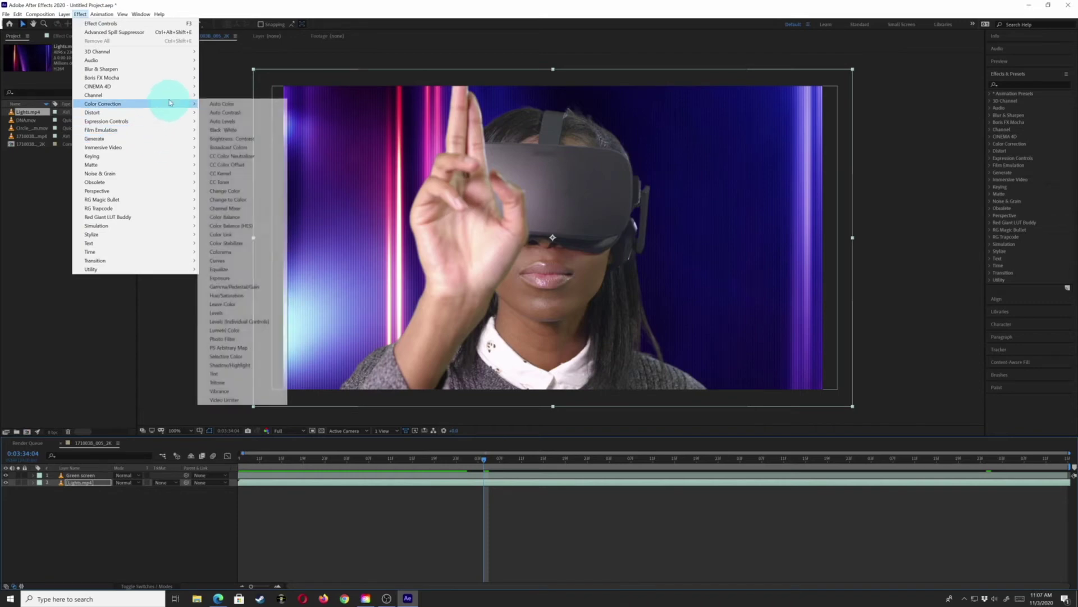
mouse_move(169, 102)
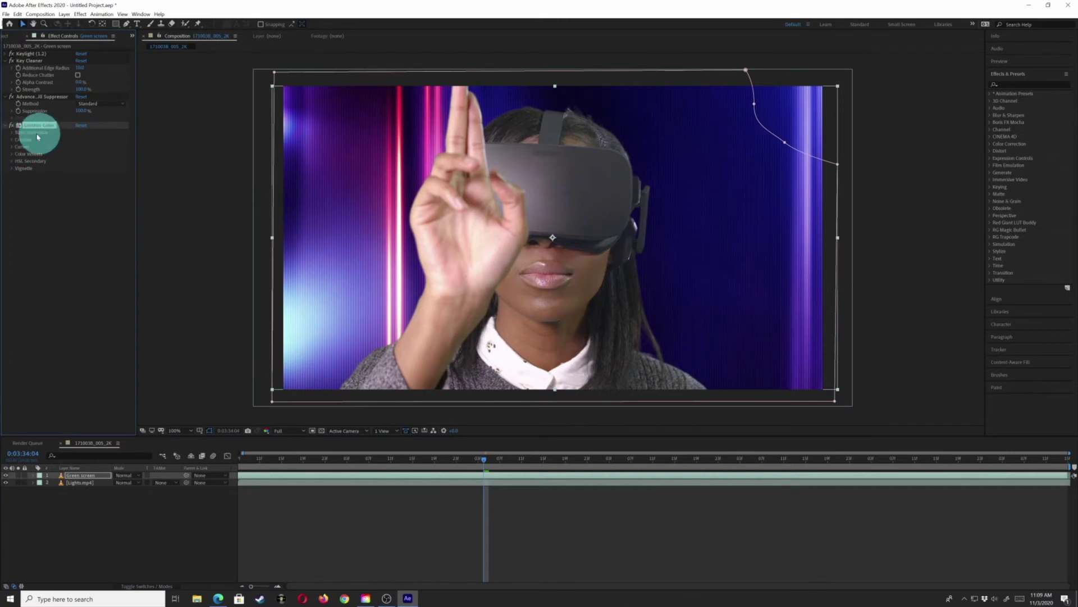
Look through Lumetri Color's HSL Secondary and Curves sections, and tint the midtones and shadows toward blue with the Color Wheels
left_click(11, 155)
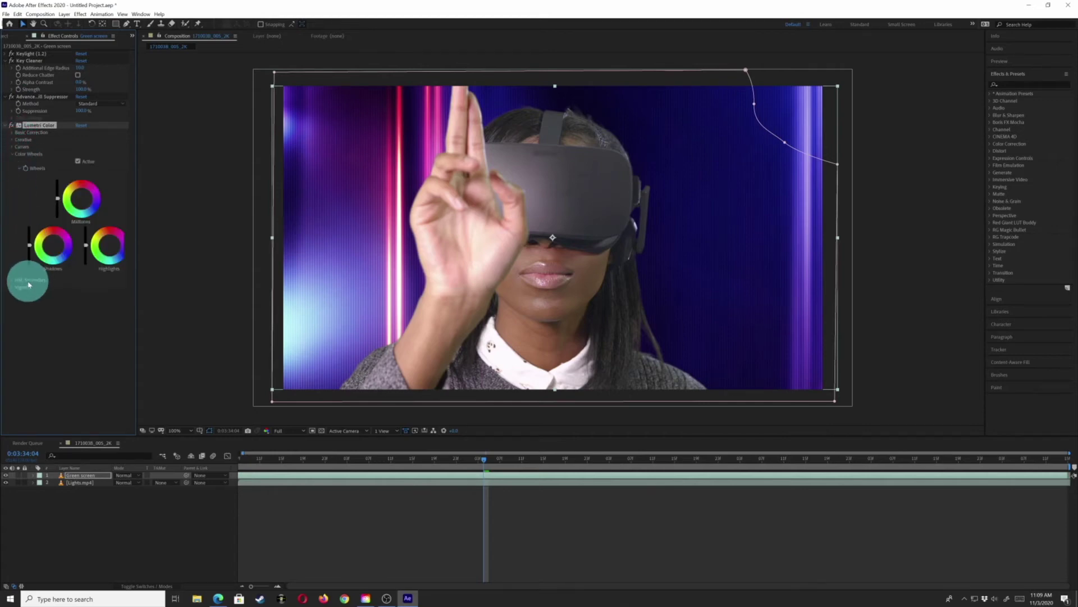
left_click(10, 281)
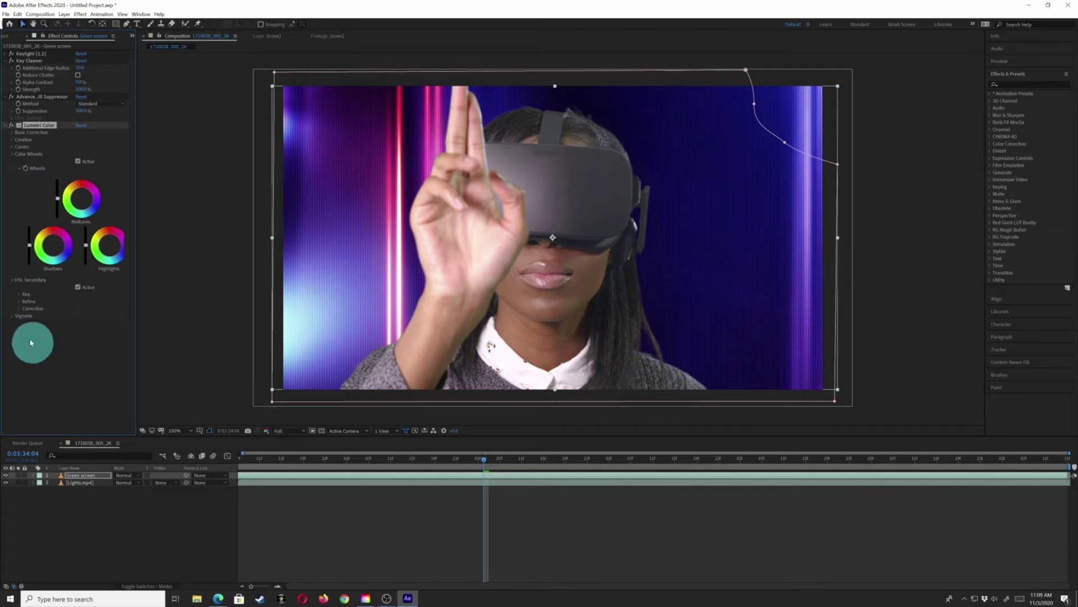
left_click(11, 147)
scroll(19, 144, "down", 3)
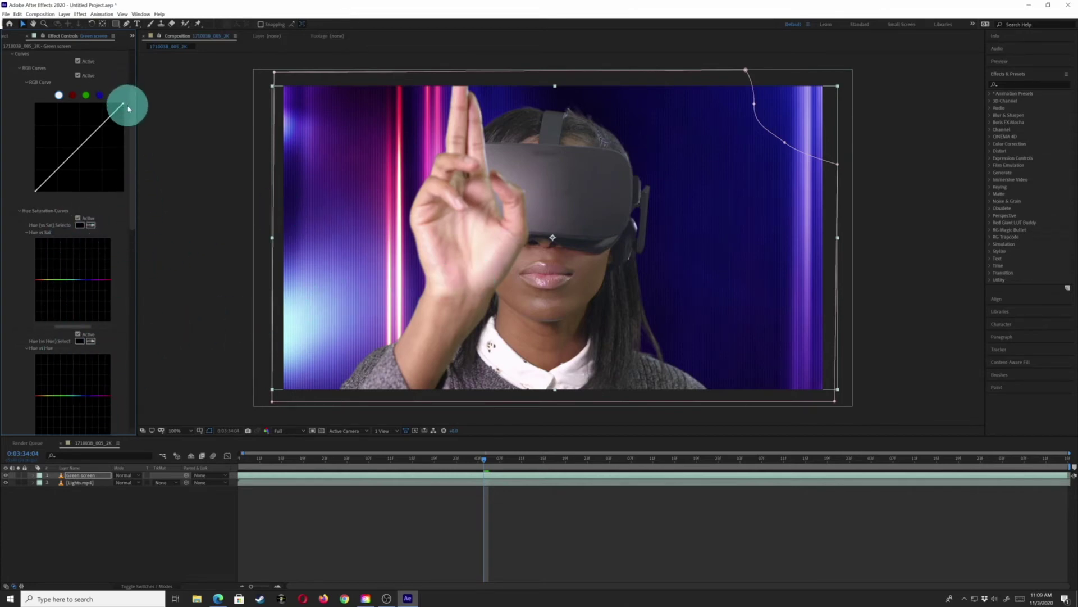
left_click_drag(132, 108, 134, 63)
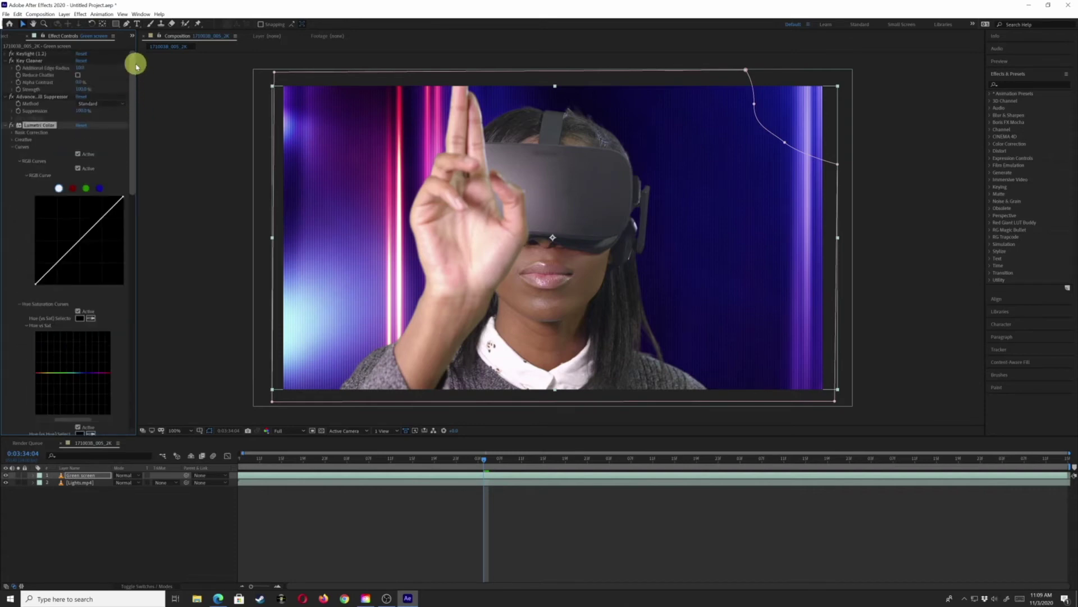
left_click(10, 126)
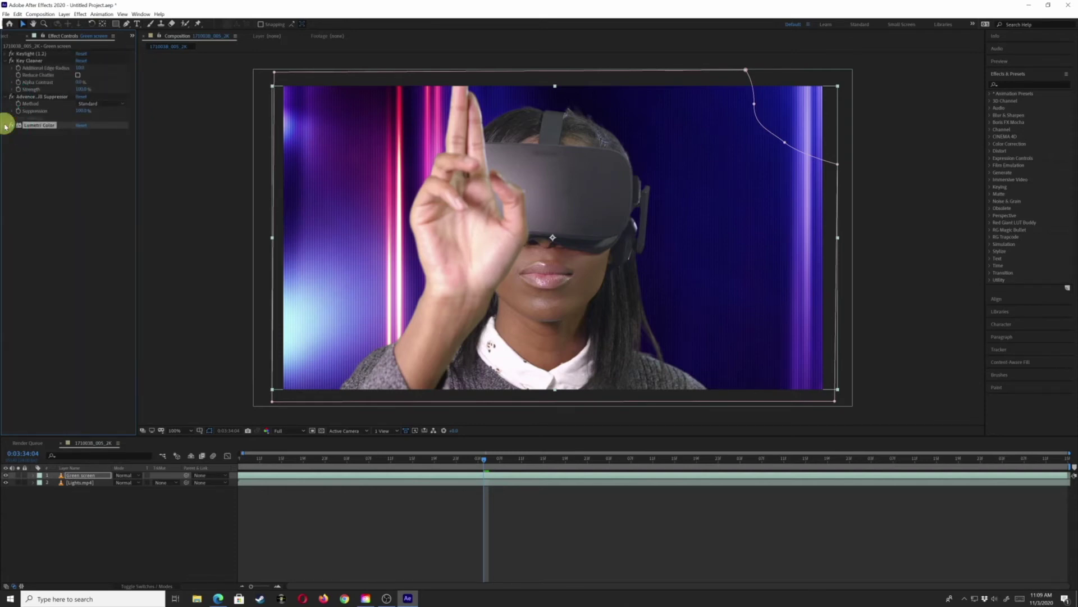
left_click(5, 126)
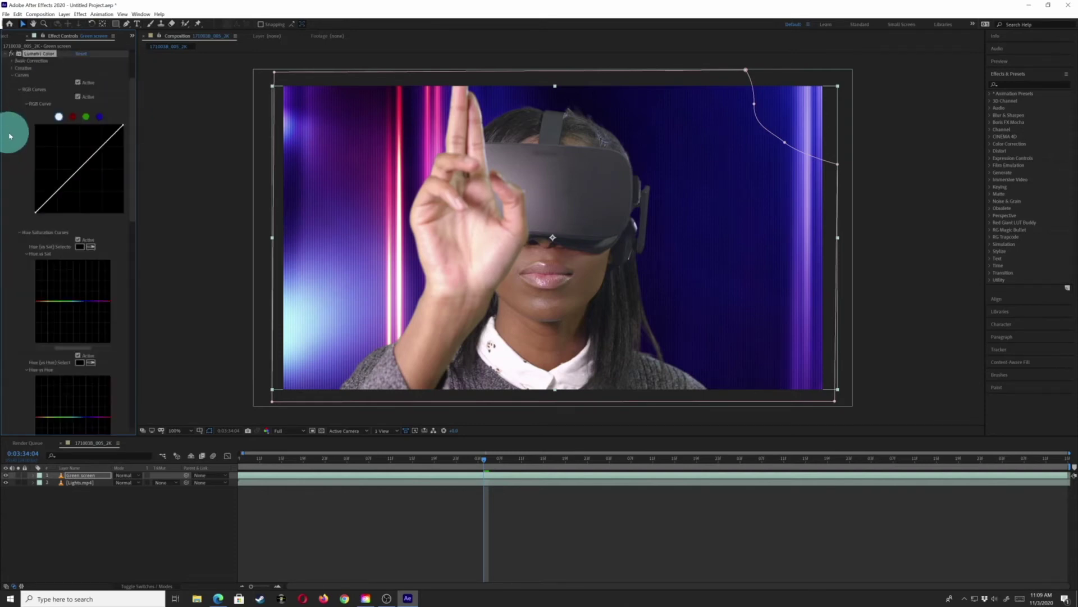
left_click(12, 76)
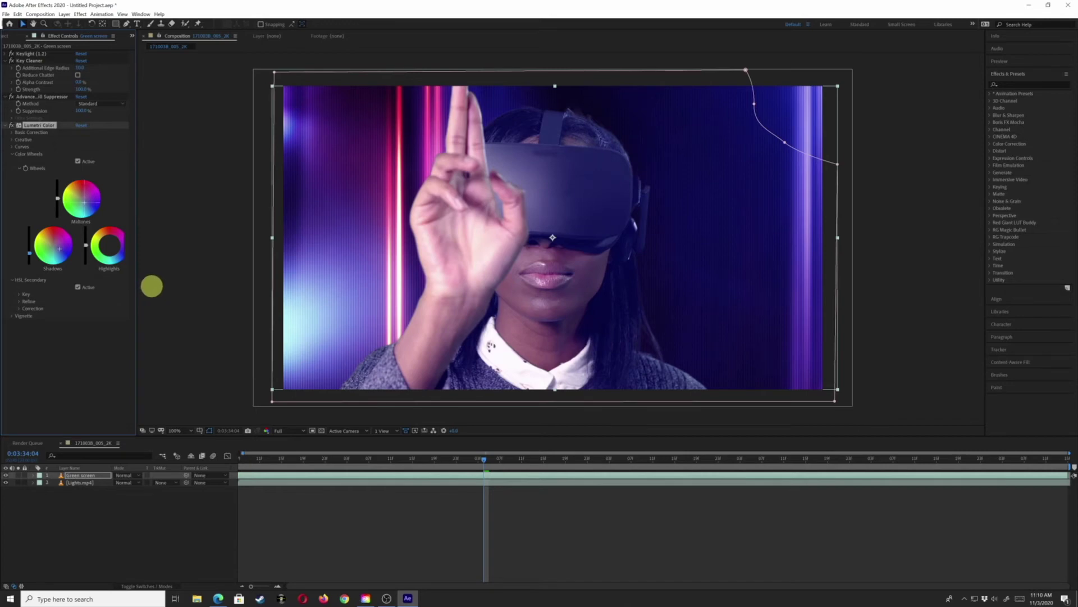
Raise the white balance Tint in Lumetri Color's Basic Correction to push the woman toward magenta
left_click_drag(40, 125, 19, 141)
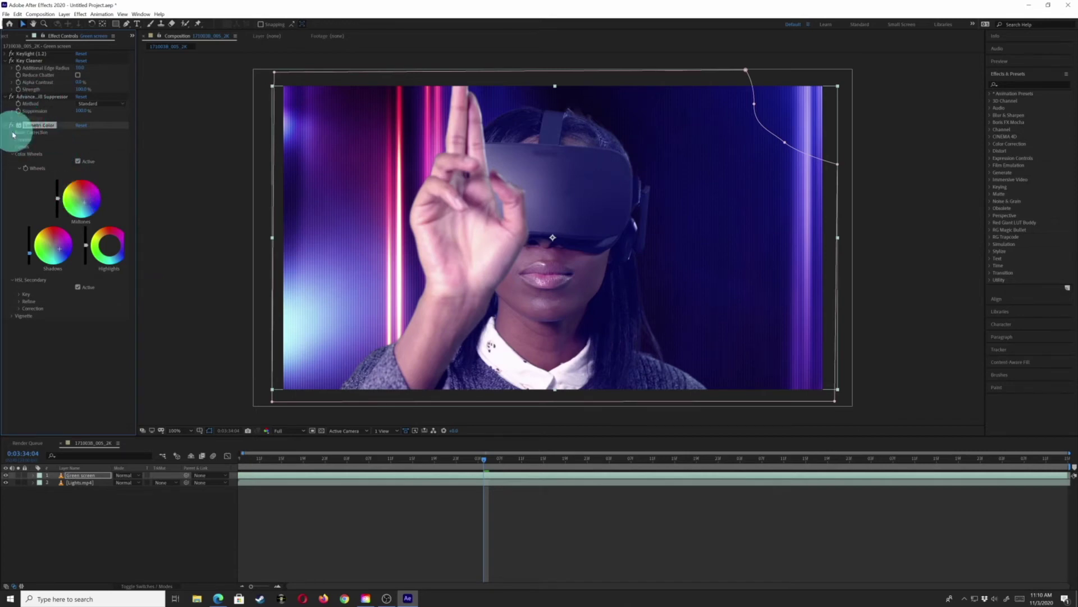
left_click(13, 134)
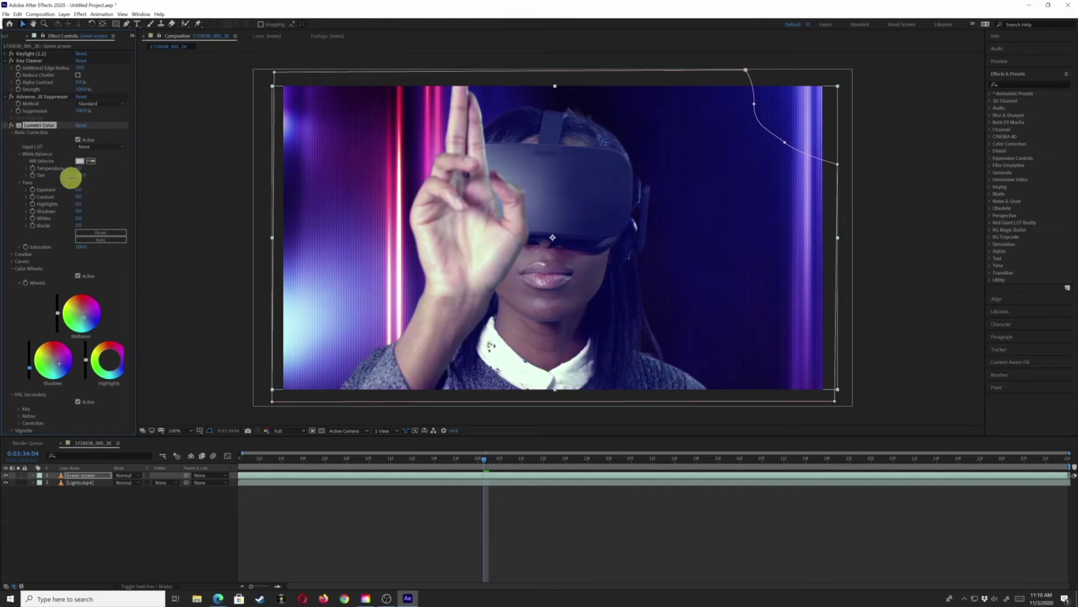
mouse_move(96, 181)
left_mouse_down()
mouse_move(122, 189)
mouse_move(78, 186)
left_mouse_up()
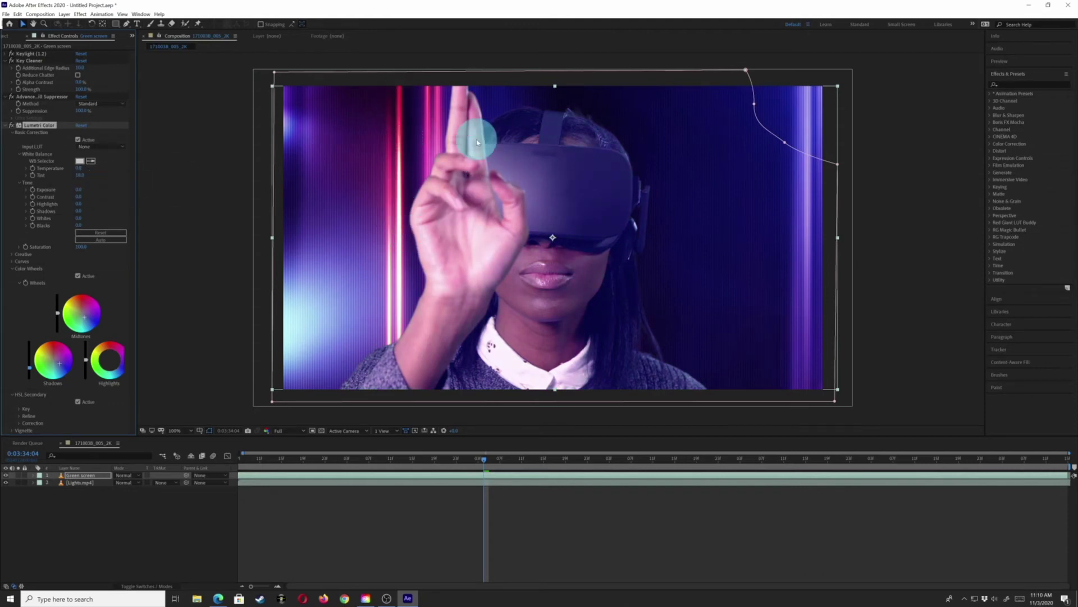
Check the color-graded composite at several points in the clip, stopping at 0:03:36:13
left_click(533, 466)
left_click(734, 464)
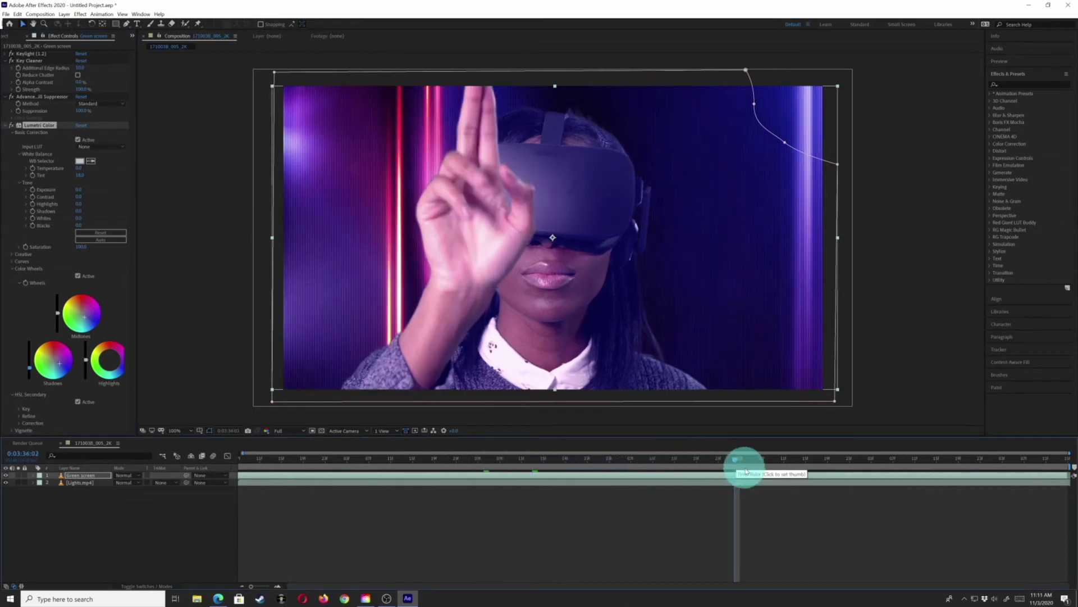
left_click(795, 464)
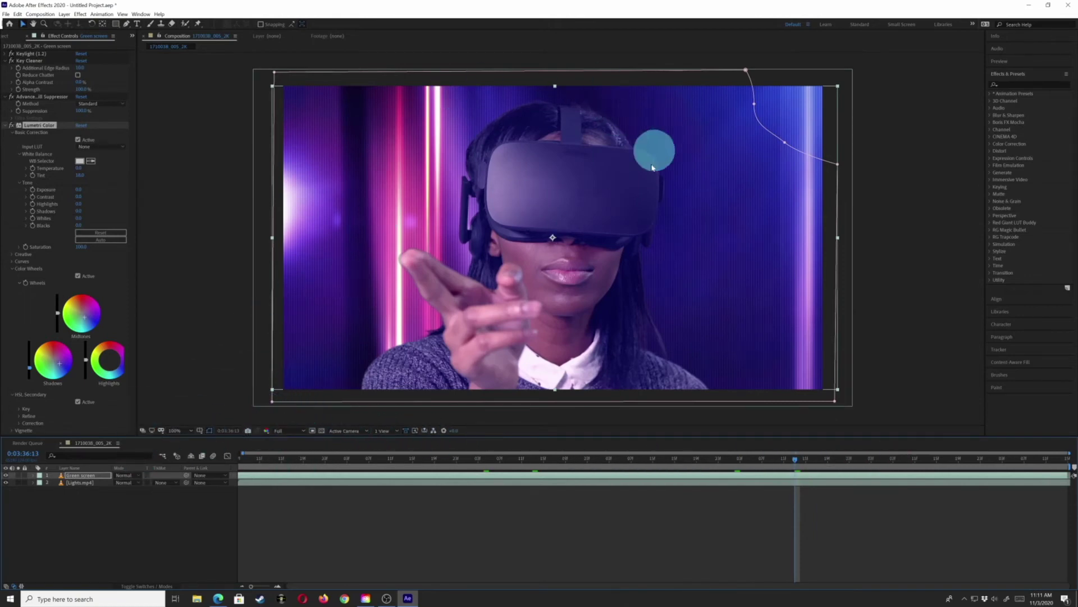
Collapse the Advanced Spill Suppressor and Key Cleaner settings, and add Circle_Diagram.mov above the Green screen layer
left_click(6, 96)
left_click(4, 61)
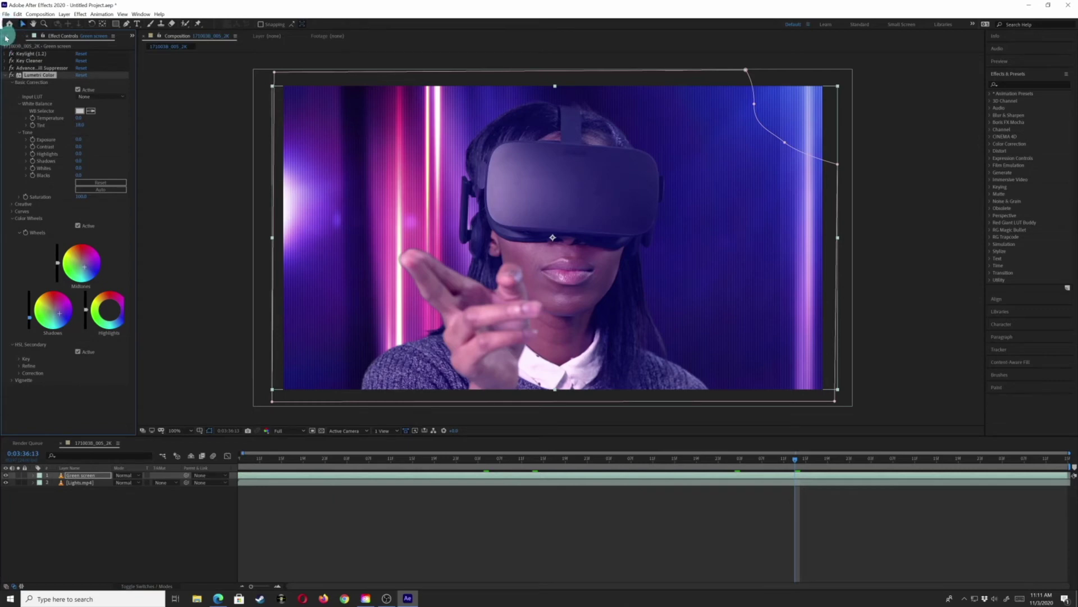
left_click(5, 36)
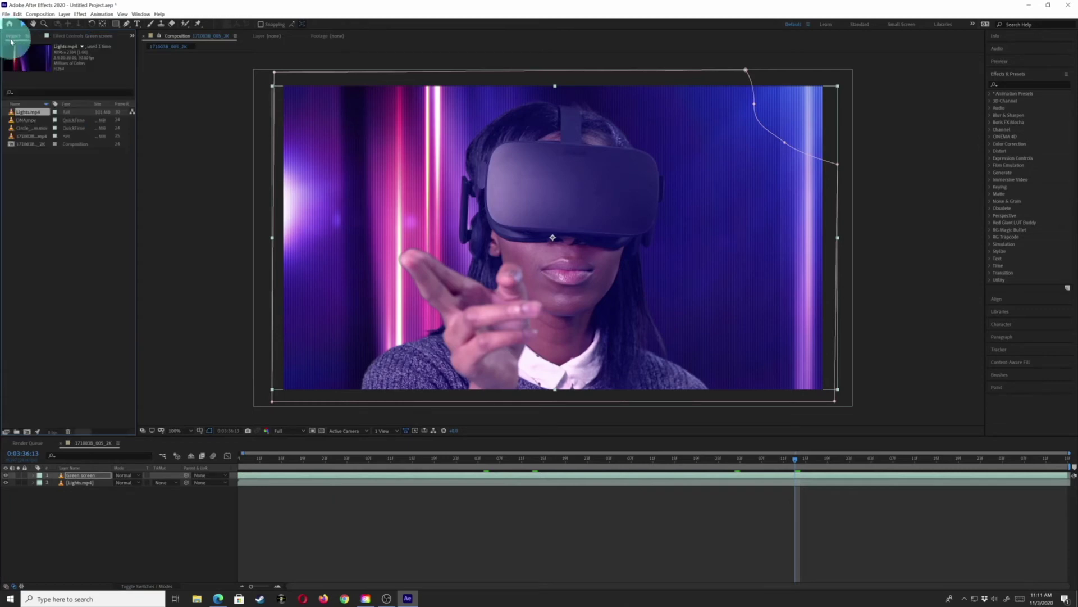
left_click(12, 128)
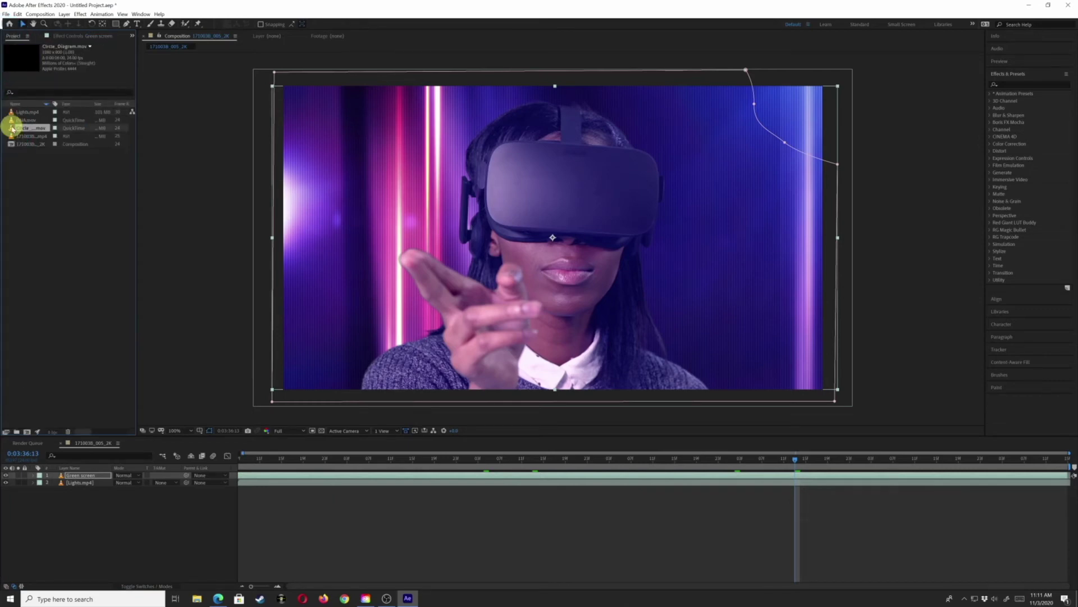
left_click_drag(91, 361, 84, 475)
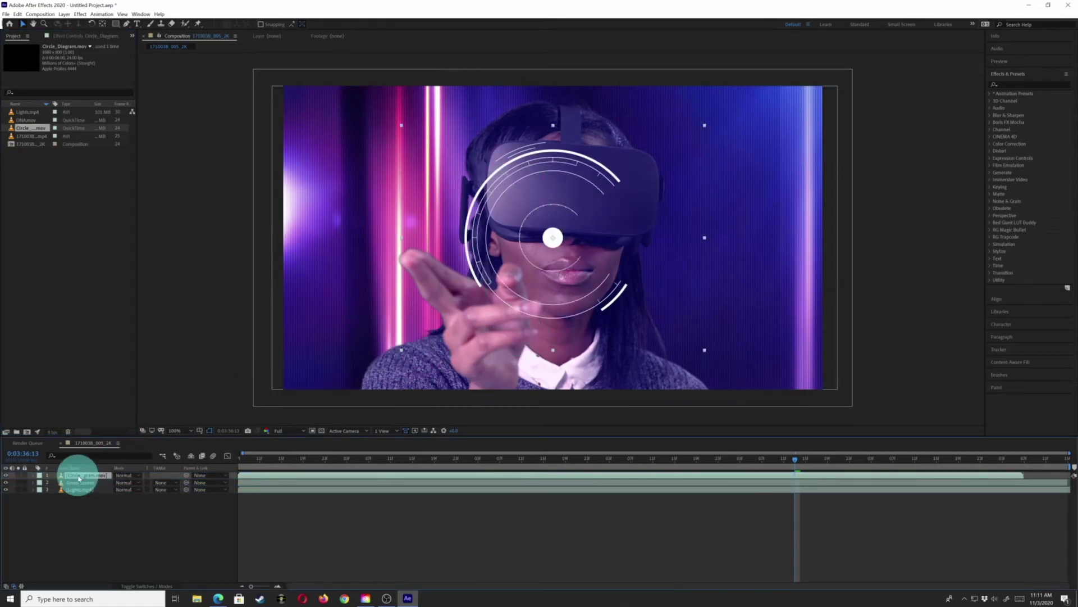
Scale the Circle_Diagram.mov layer up to about 142% and check it over the footage up to 0:03:34:06
key("s")
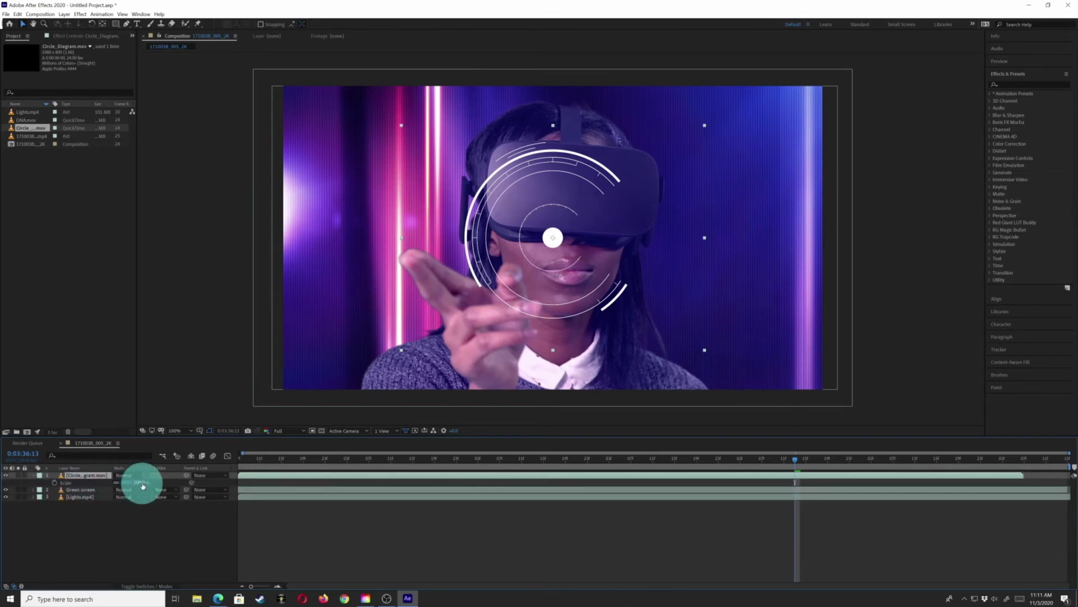
mouse_move(142, 484)
left_mouse_down()
mouse_move(171, 489)
mouse_move(161, 486)
left_mouse_up()
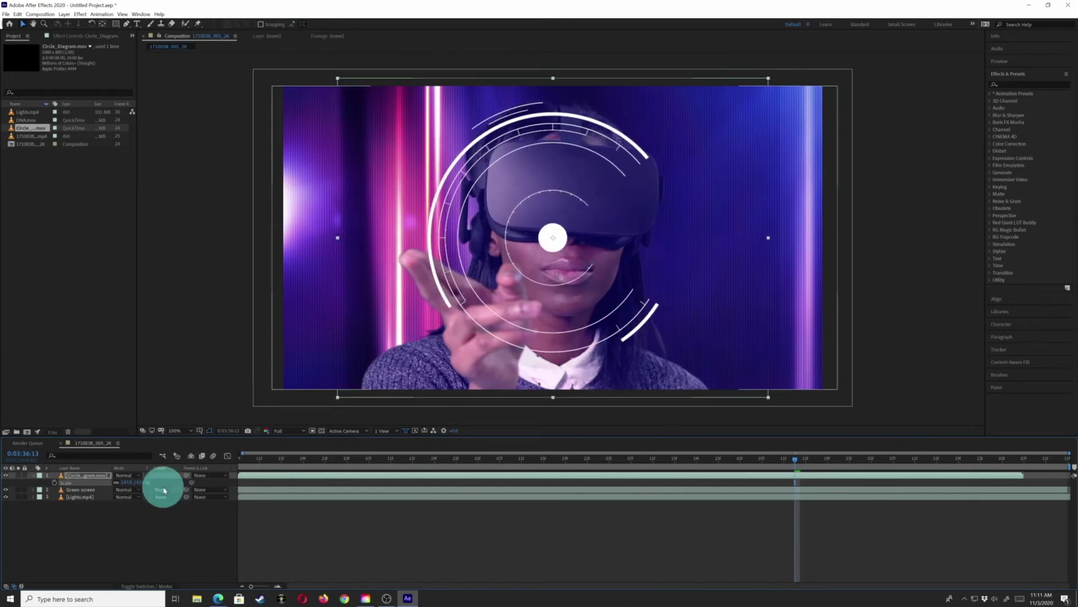
left_click(366, 458)
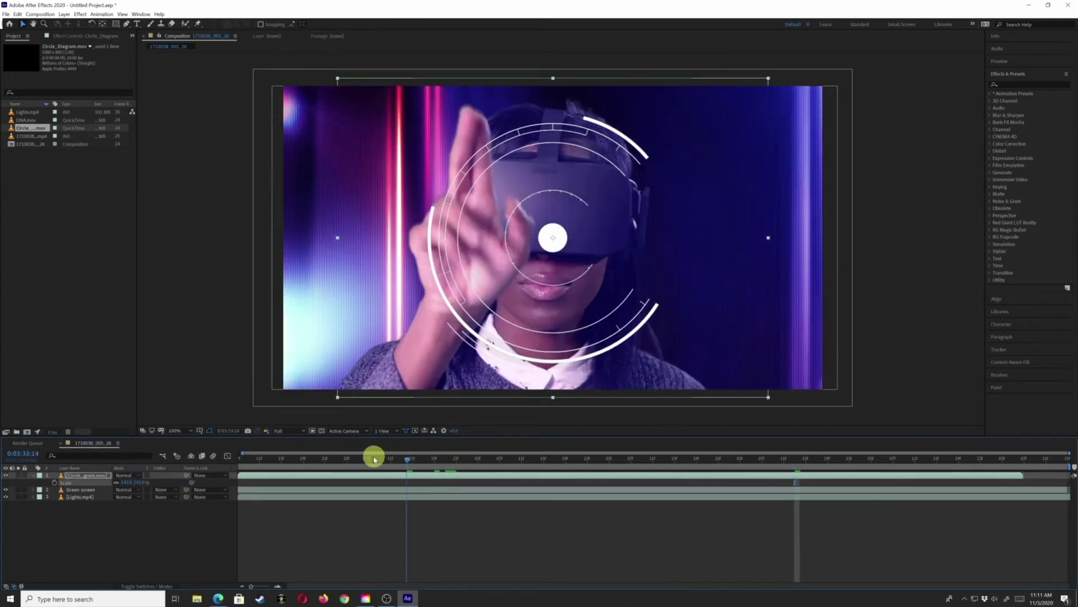
left_click_drag(396, 460, 491, 457)
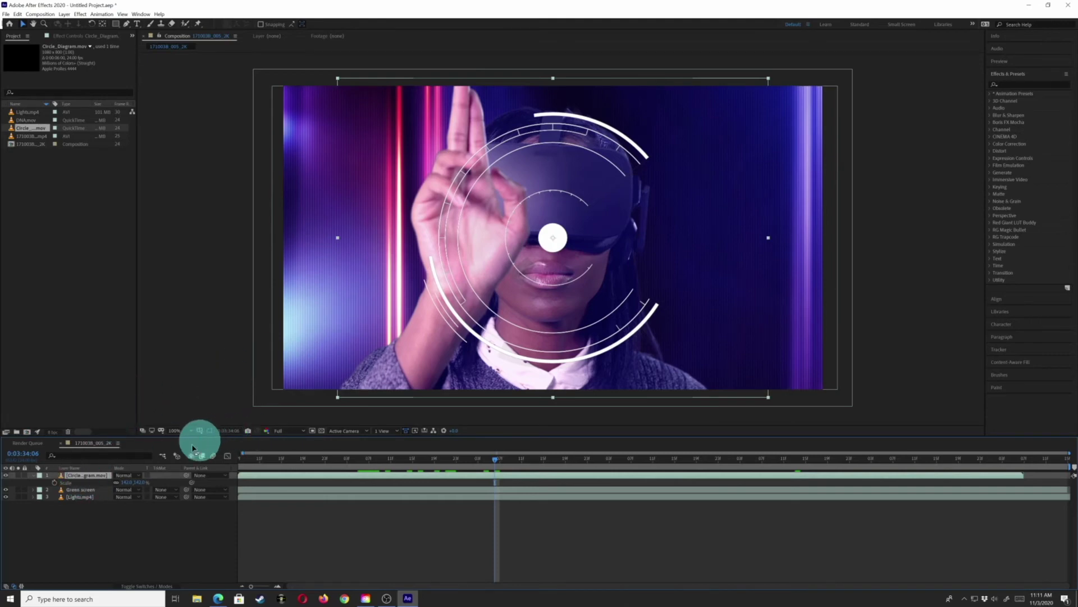
Solo the Circle_Diagram.mov layer and display its alpha channel in the composition view
left_click(18, 475)
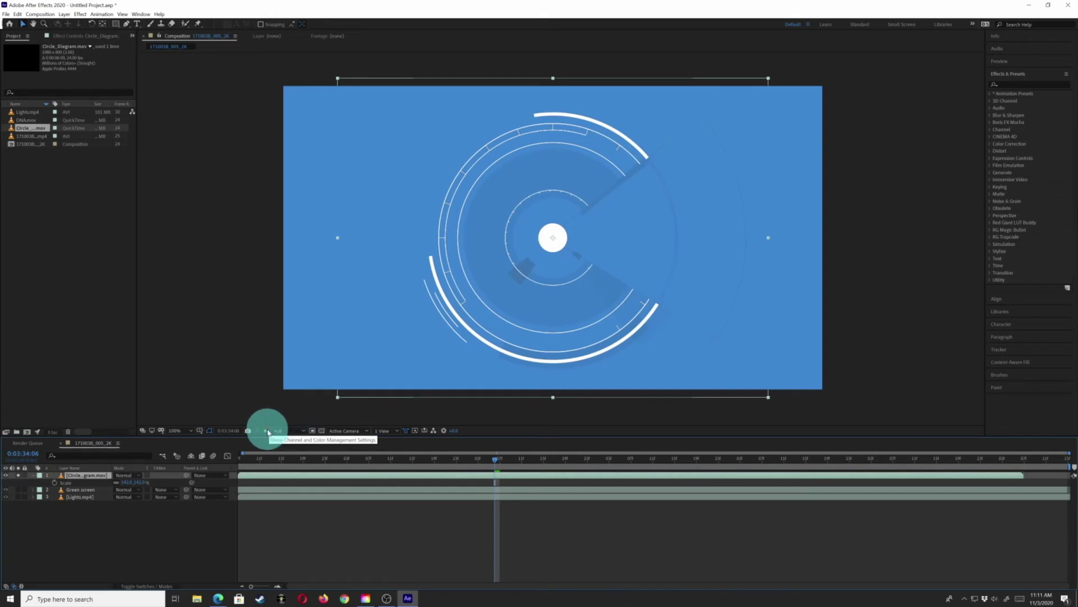
left_click(265, 430)
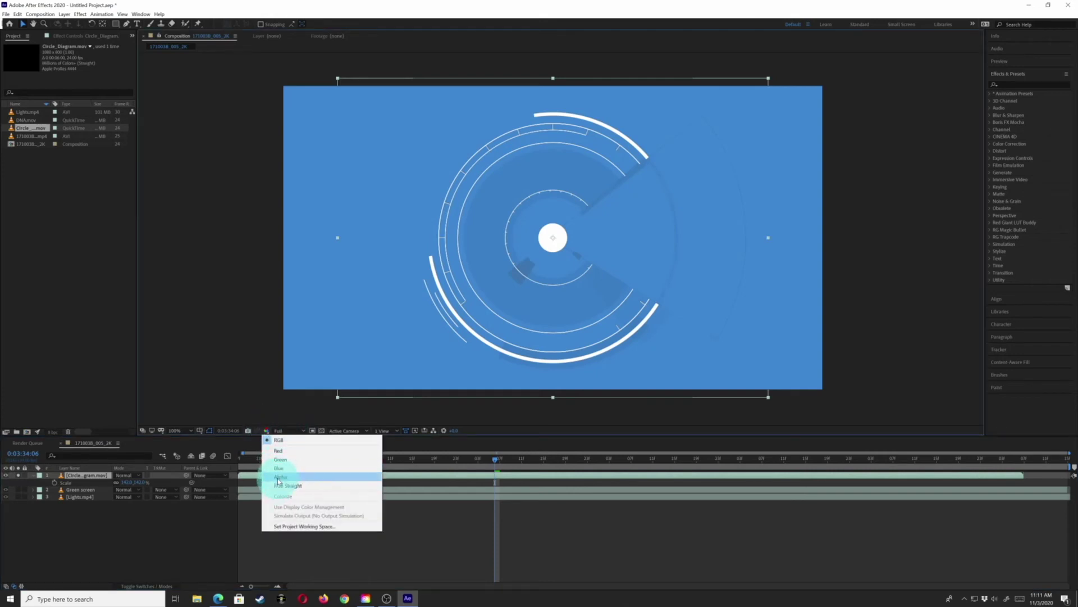
left_click(278, 477)
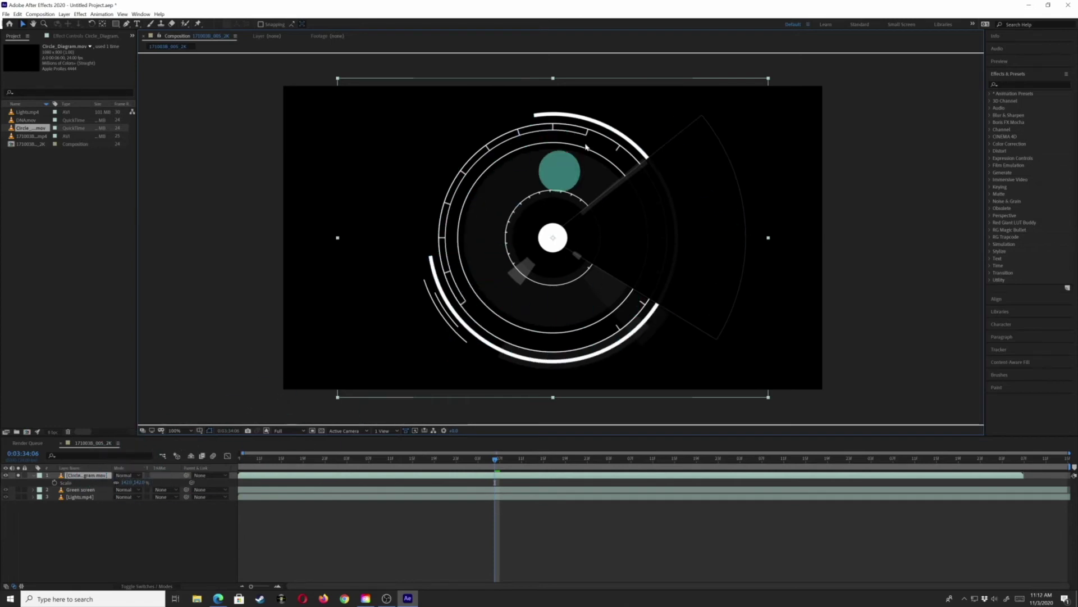
Look at the circle layer's blending modes without changing them, unsolo the layer and return the composition view to RGB
left_click(129, 476)
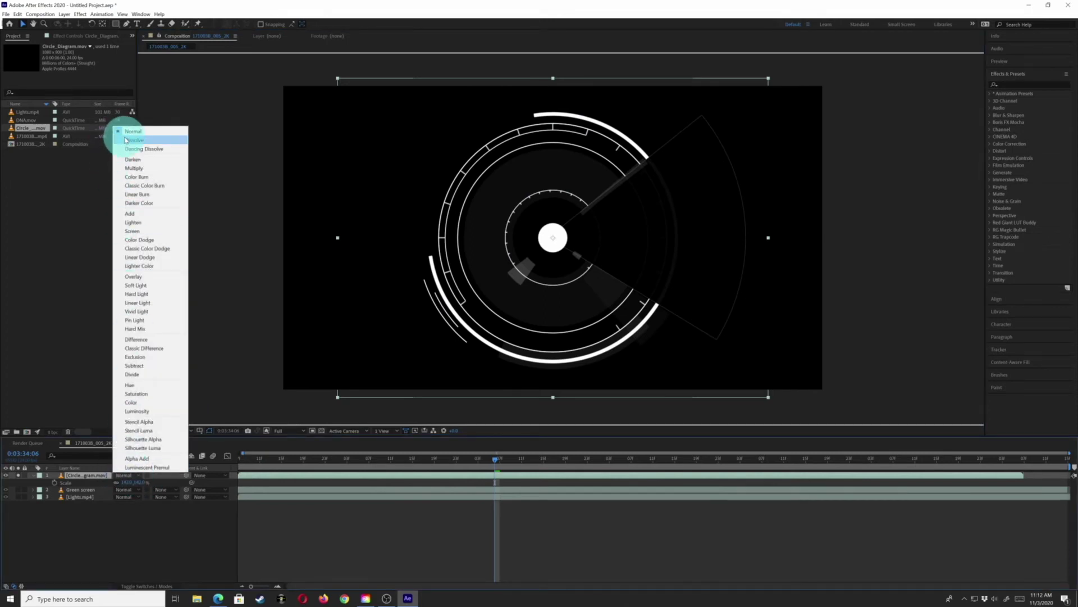
left_click(19, 471)
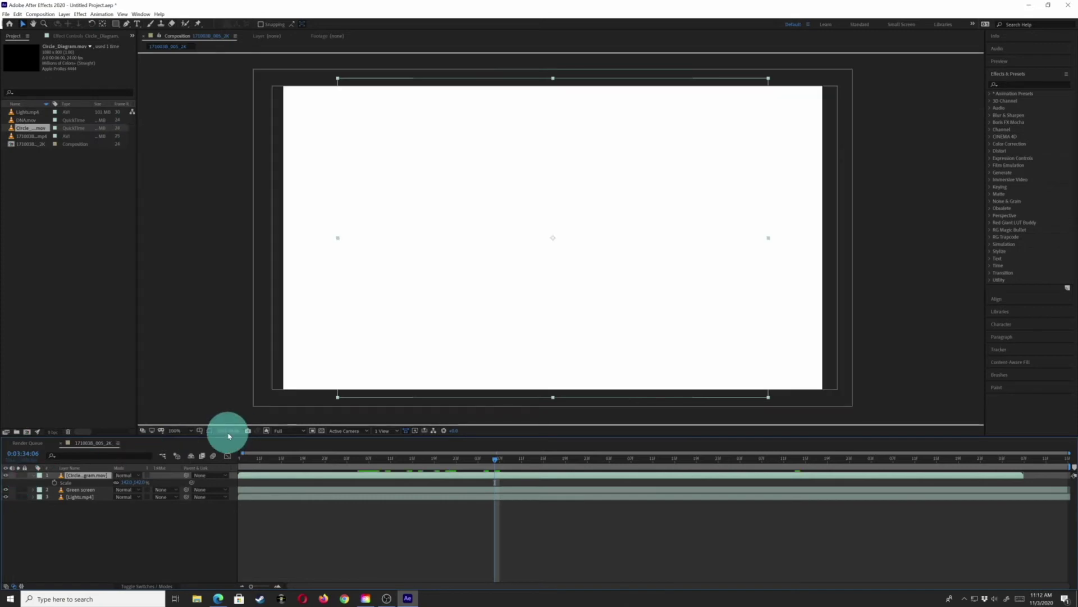
left_click(267, 431)
left_click(277, 443)
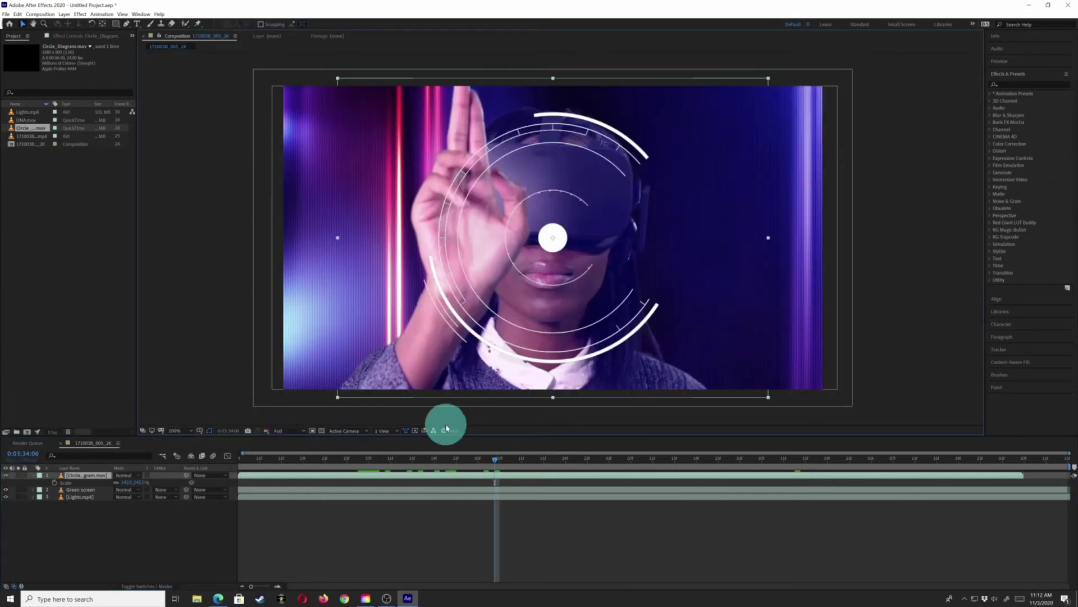
Preview the composite briefly and set the composition's preview resolution to Quarter
key("space")
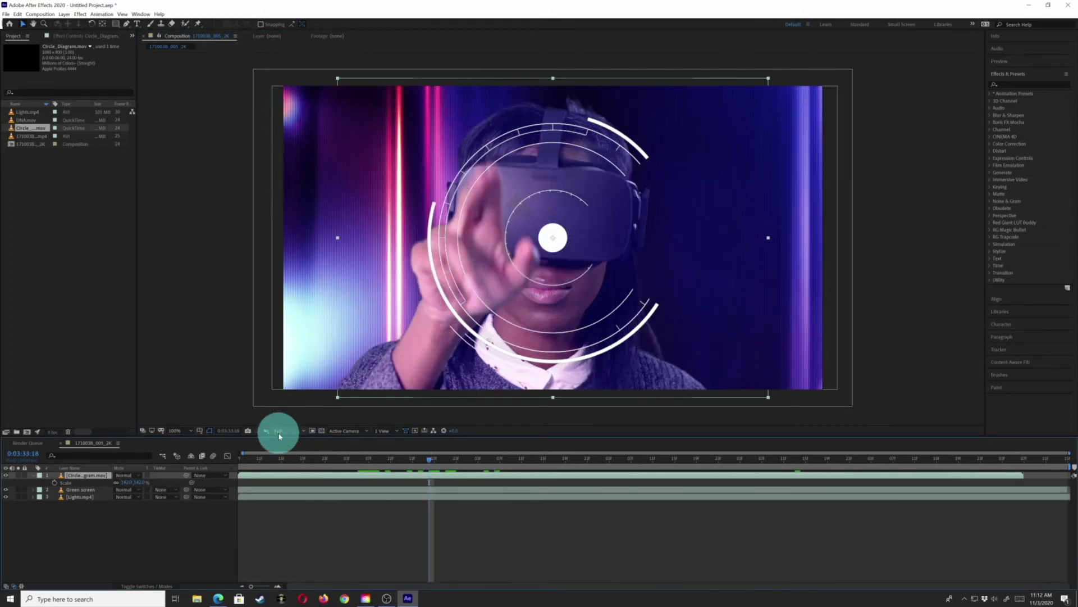
left_click(279, 436)
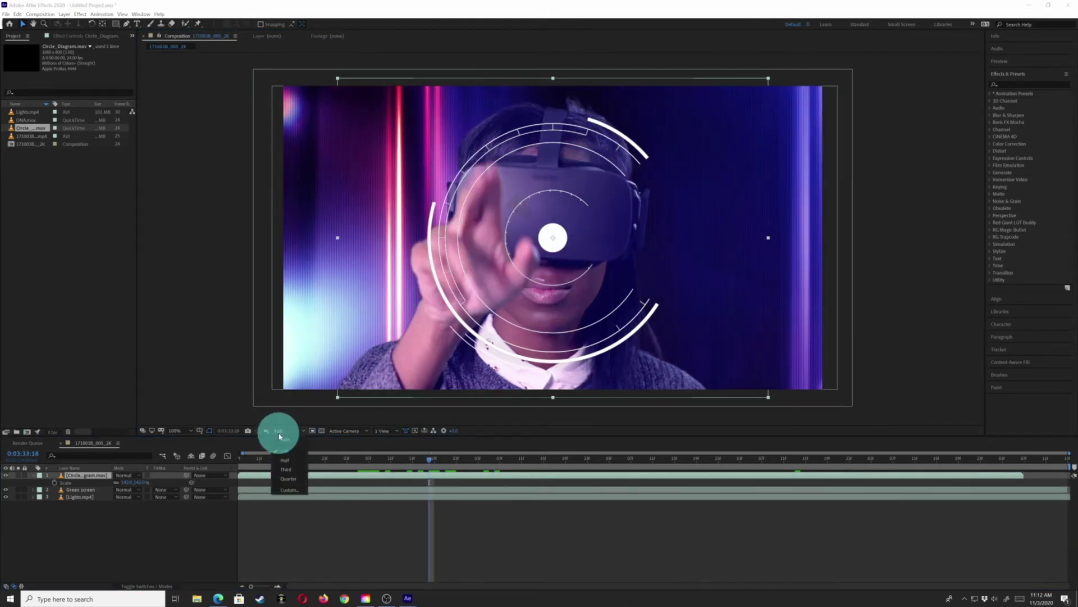
left_click(286, 479)
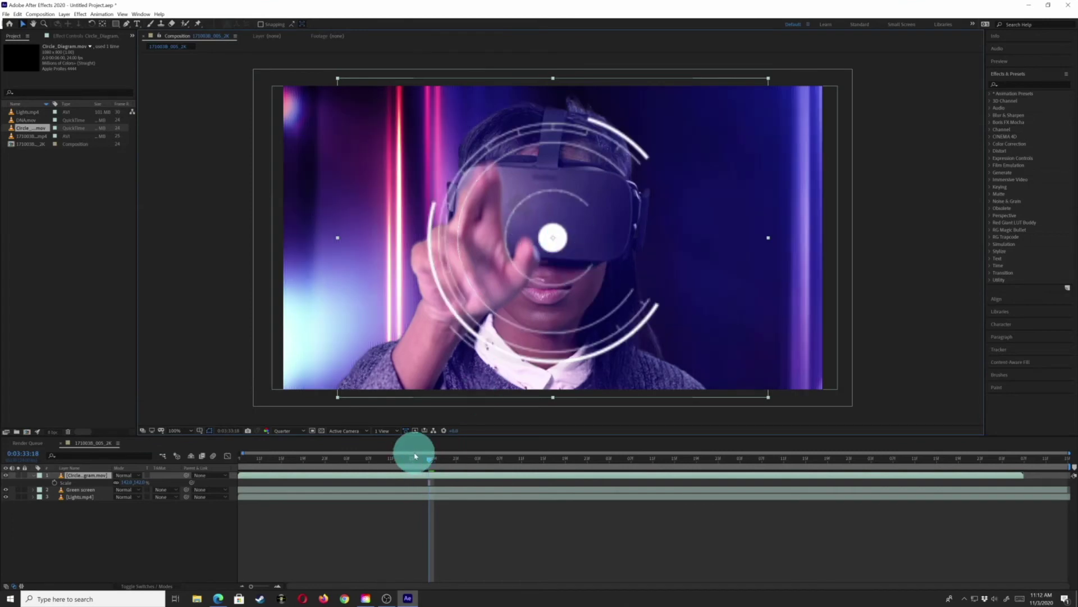
At 0:03:32:15, move the circle graphic above the frame over the raised hand and start keyframing its Position
left_click_drag(359, 456, 285, 470)
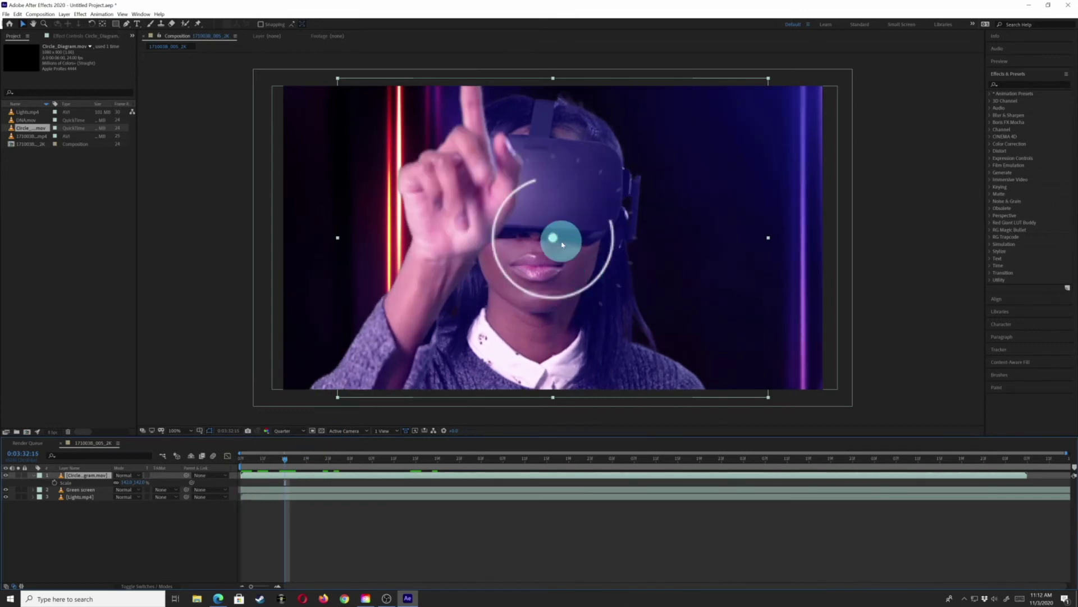
left_click_drag(556, 242, 466, 29)
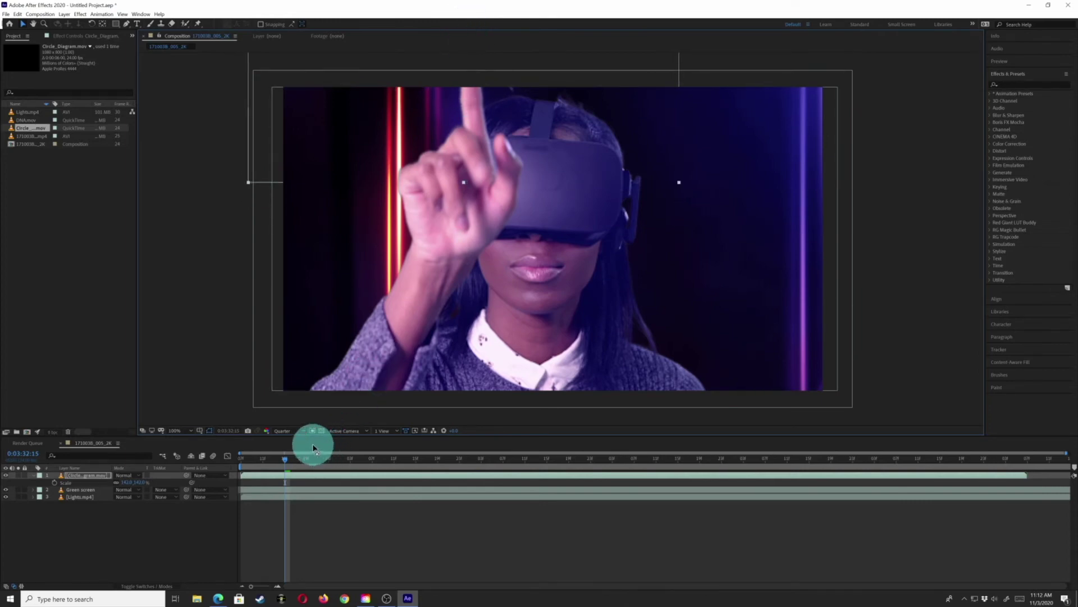
key("p")
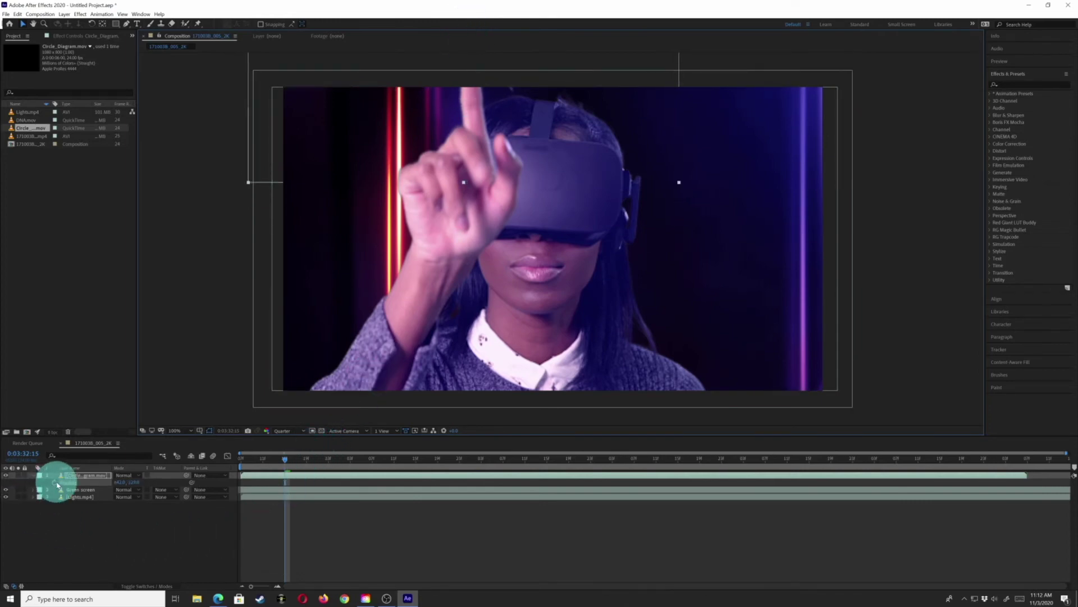
left_click(55, 482)
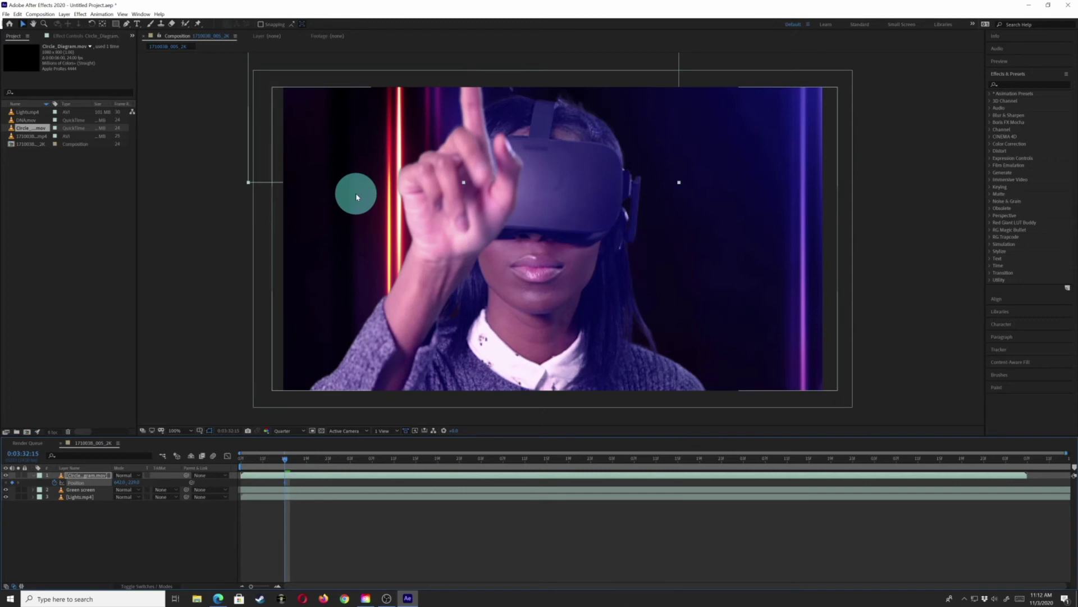
Keyframe the circle dropping into frame beside the headset at 0:03:32:20, holding there, and sliding out past the frame's right edge by 0:03:35:22
key("space")
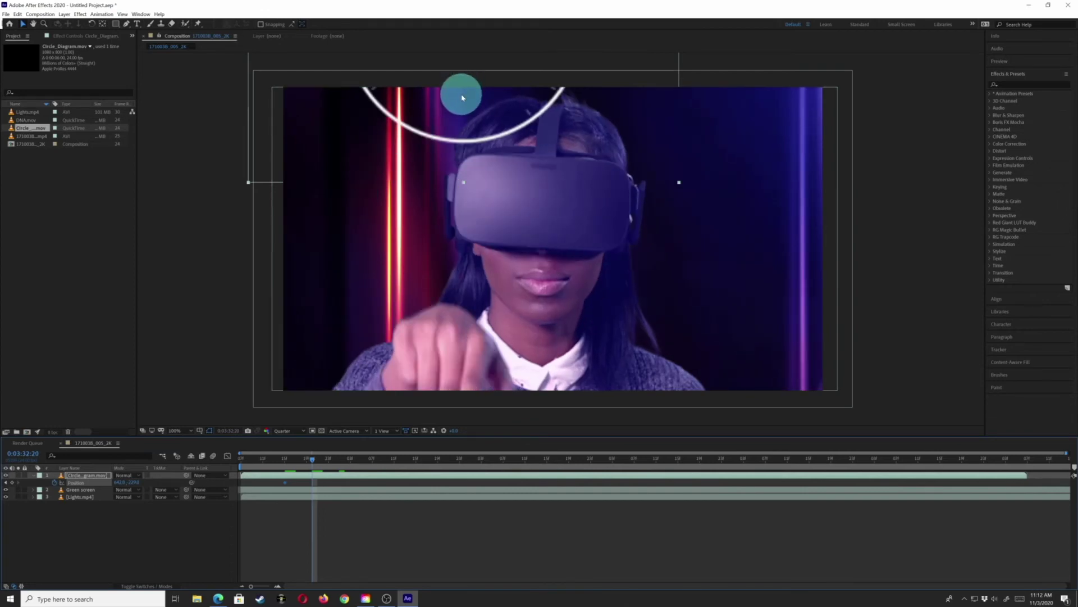
left_click_drag(462, 97, 466, 308)
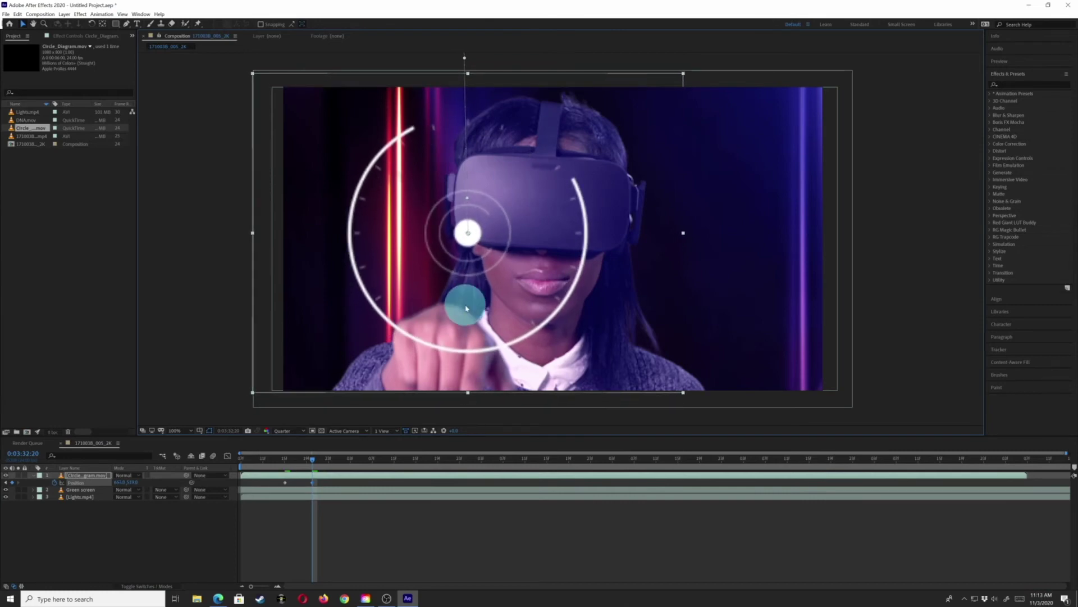
key("space")
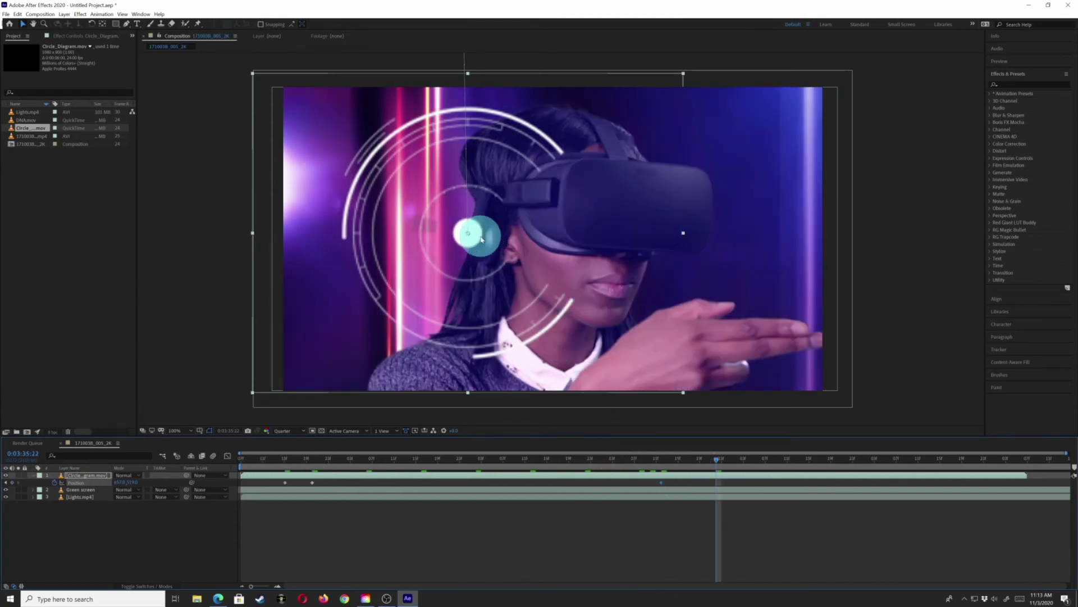
left_click_drag(482, 238, 964, 242)
Play back the circle's Position animation and return to the start of the clip at 0:03:32:07
key("space")
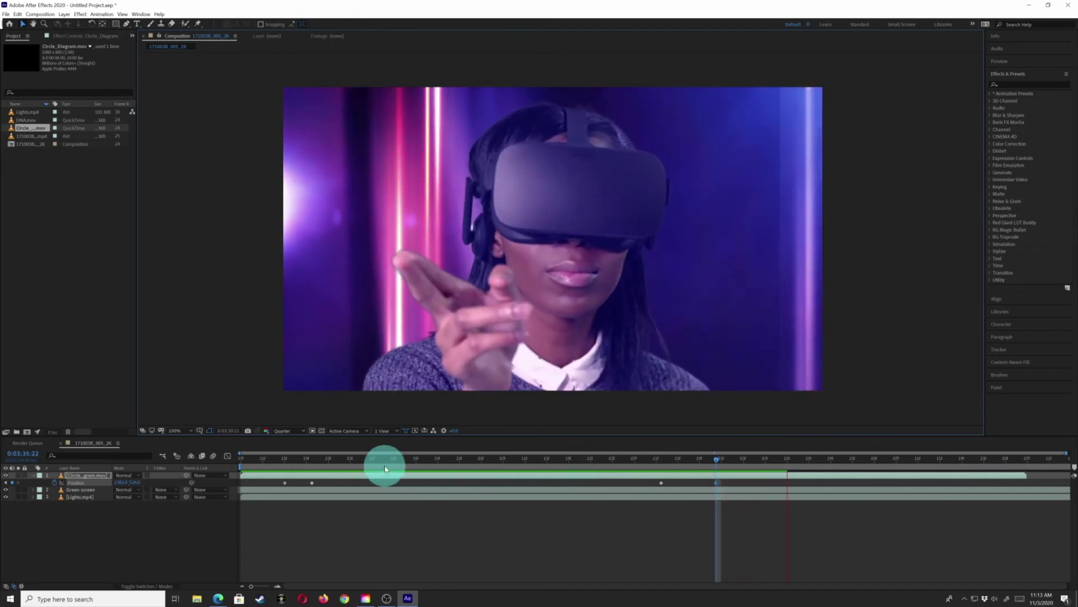
key("space")
left_click_drag(370, 463, 241, 462)
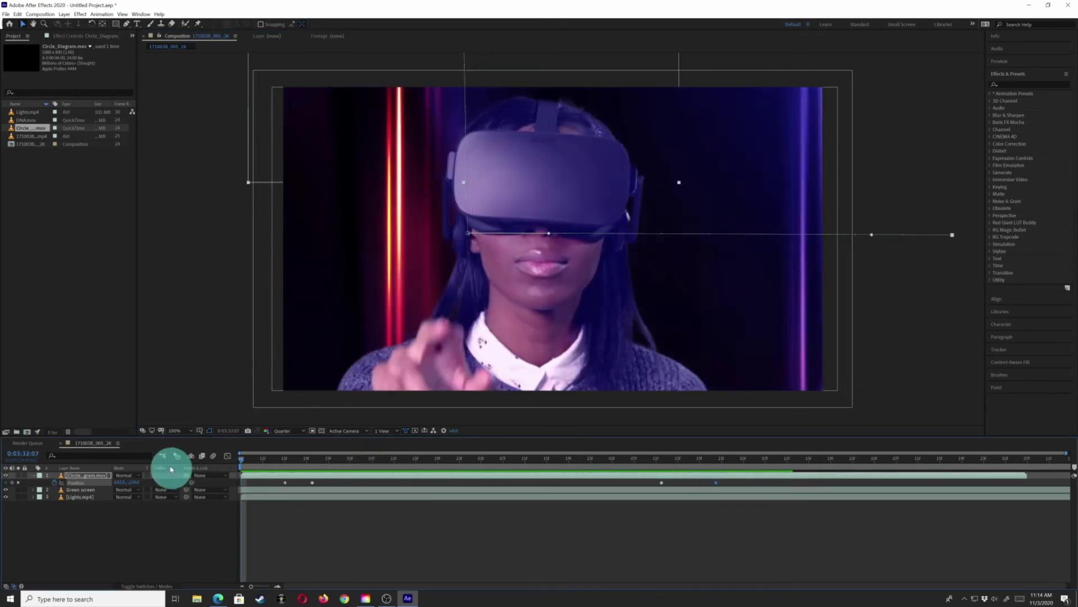
Add DNA.mov between the Circle_Diagram.mov and Green screen layers, and place the DNA strand near the frame's right edge
left_click(15, 120)
left_click_drag(84, 438, 95, 470)
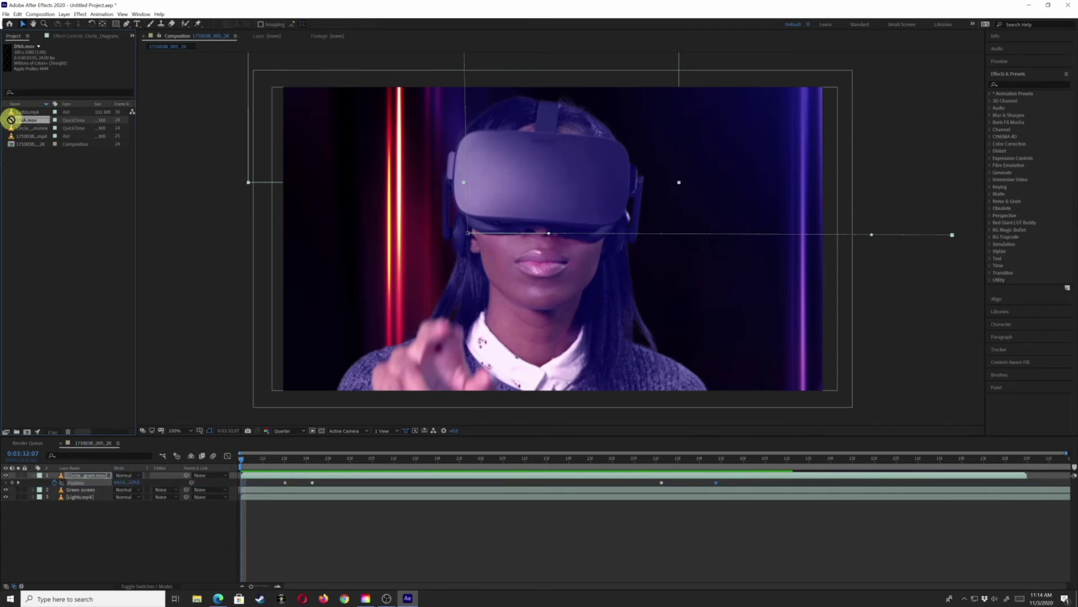
left_click_drag(102, 477, 91, 471)
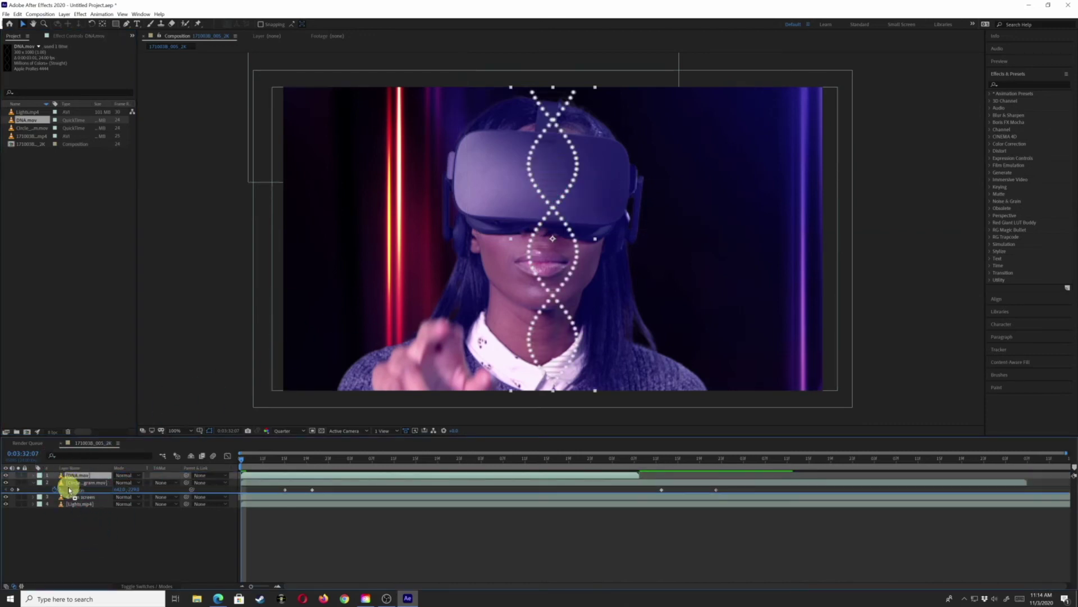
left_click_drag(69, 490, 73, 471)
left_click_drag(553, 215, 783, 213)
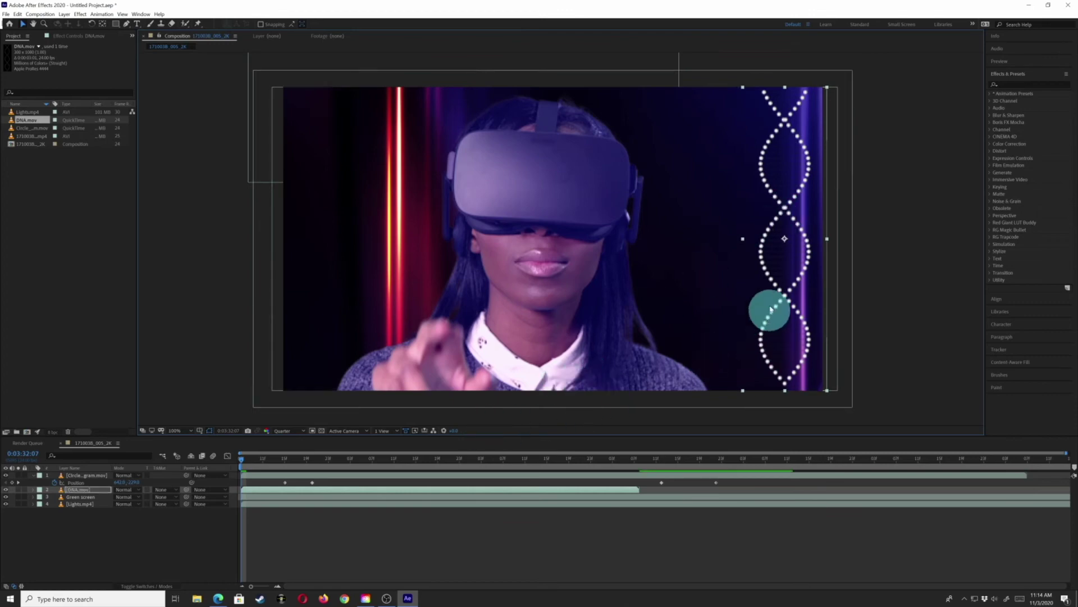
left_click_drag(787, 240, 768, 238)
Preview the composite with the DNA strand, go to 0:03:34:19 and open DNA.mov's Interpret Footage settings clear of the strand
key("space")
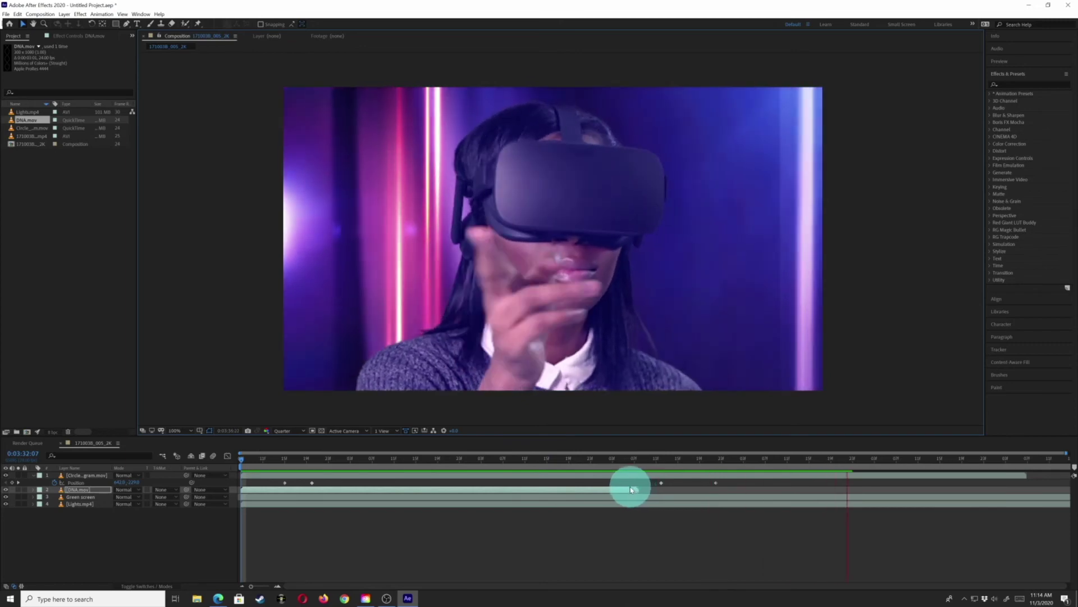
left_click(568, 458)
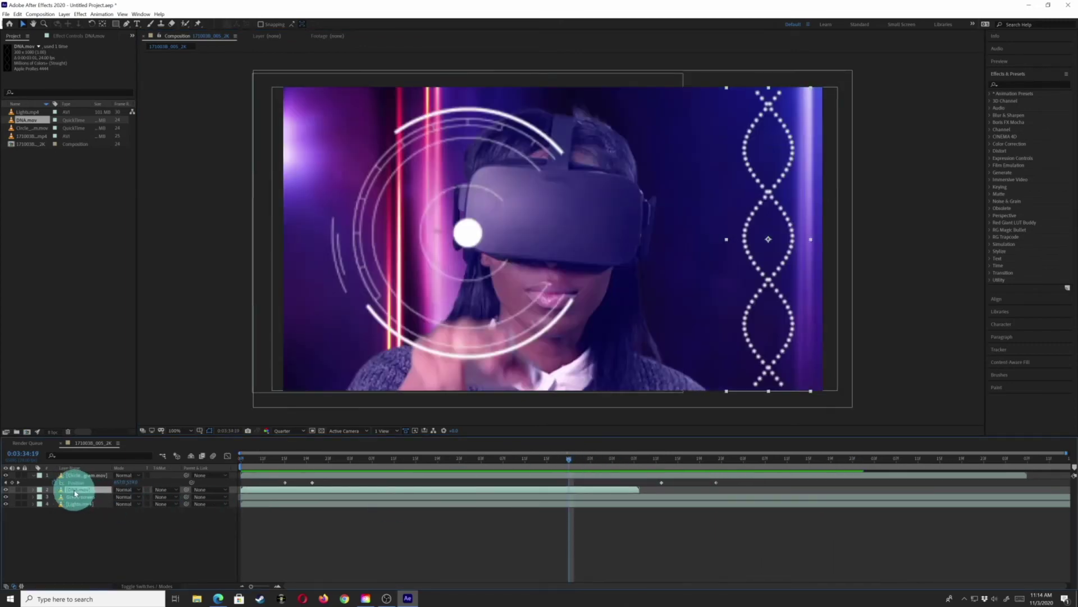
left_click(10, 120, "ctrl")
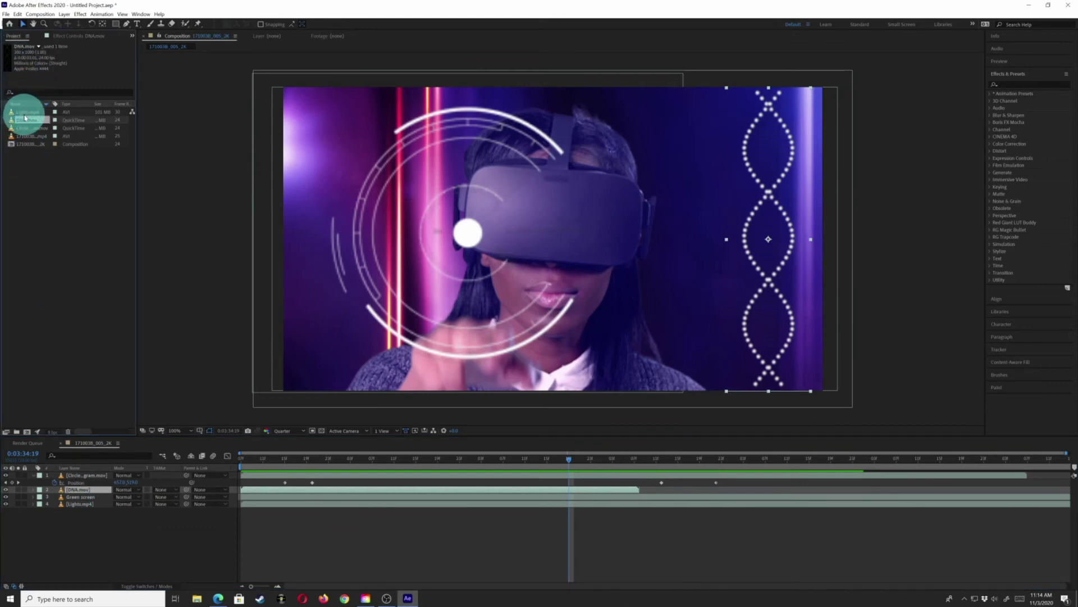
right_click(25, 119)
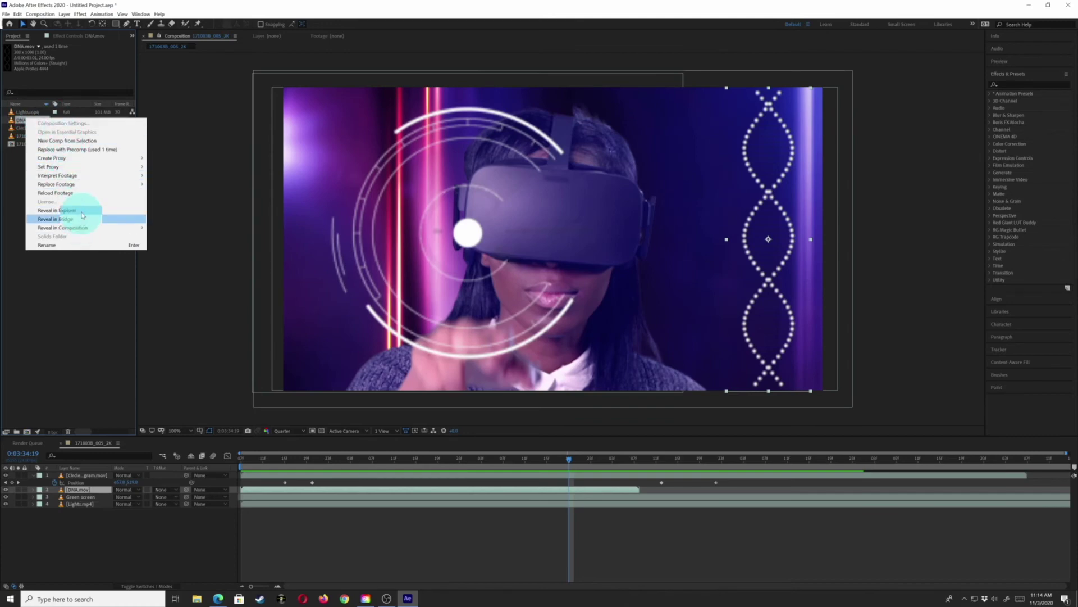
mouse_move(138, 185)
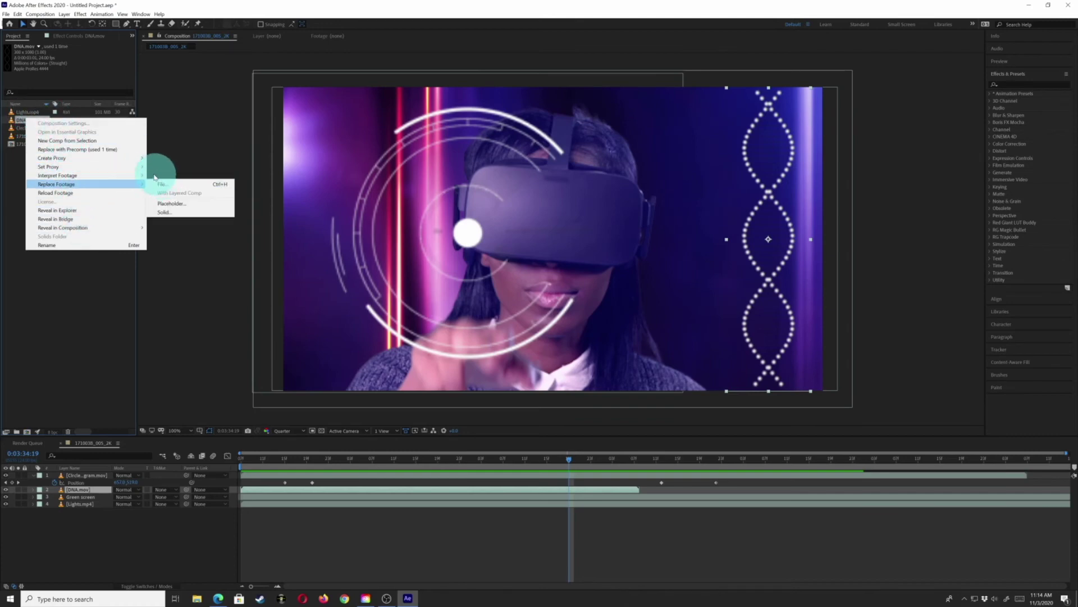
left_click(162, 177)
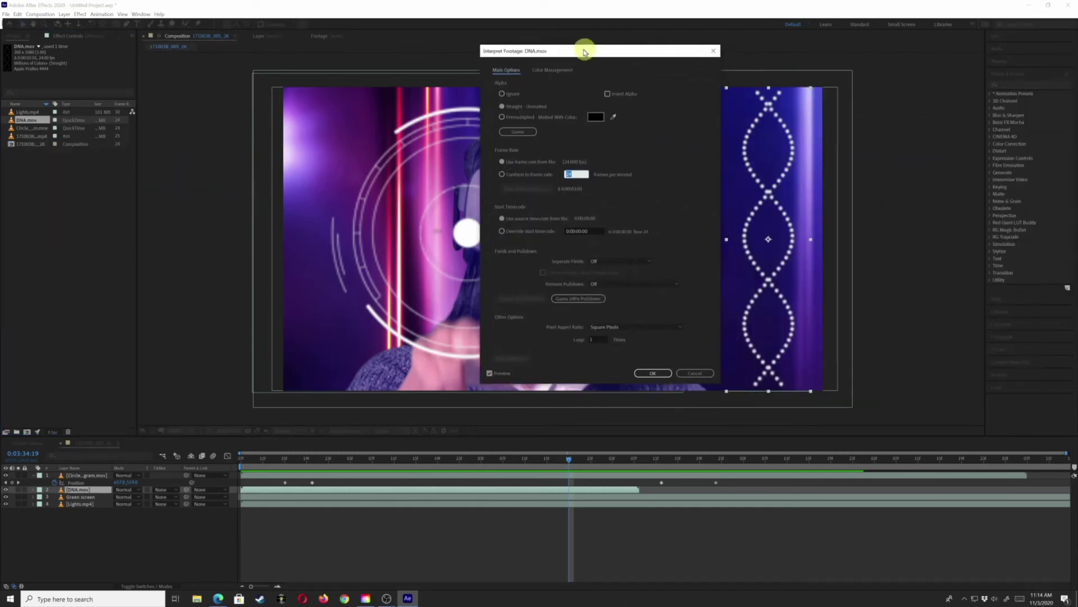
left_click_drag(585, 47, 366, 90)
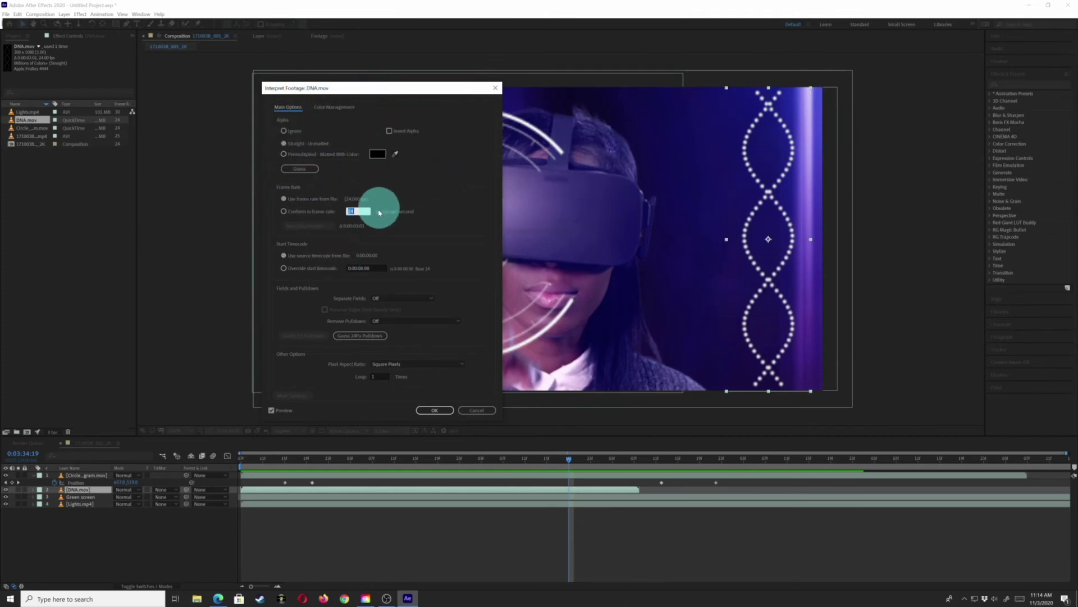
Compare DNA.mov's alpha as ignored, straight and inverted, keep it Straight - Unmatted without inversion, and loop the footage 10 times
left_click(285, 131)
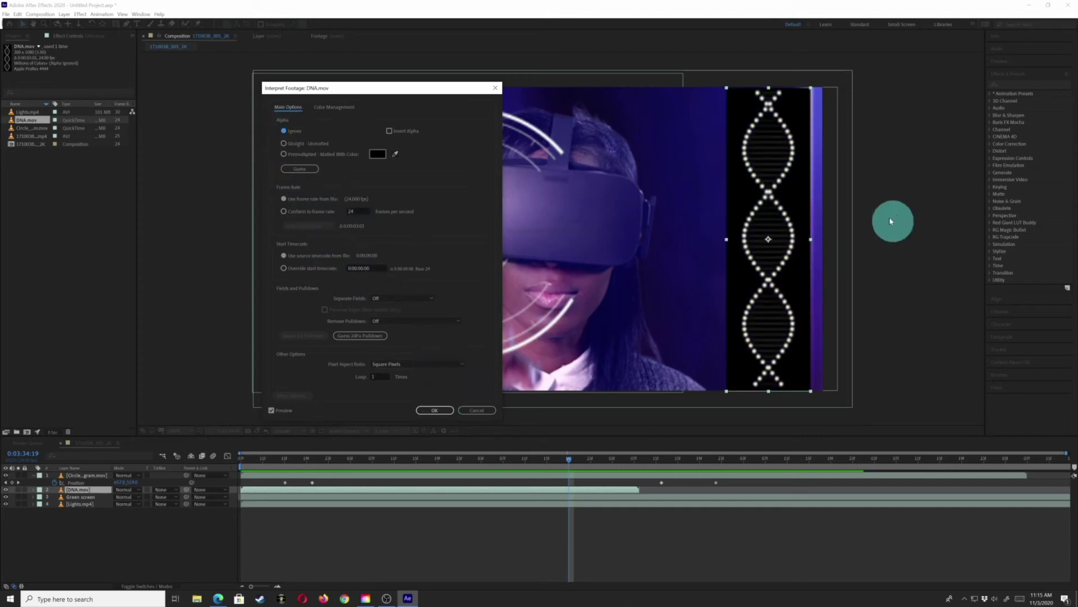
left_click(284, 144)
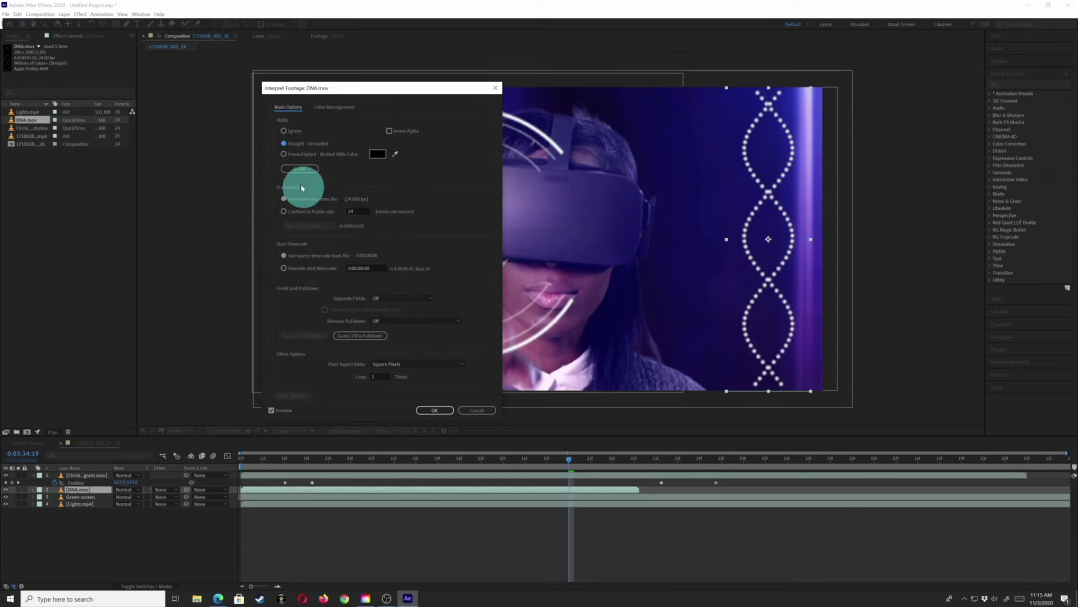
left_click(390, 131)
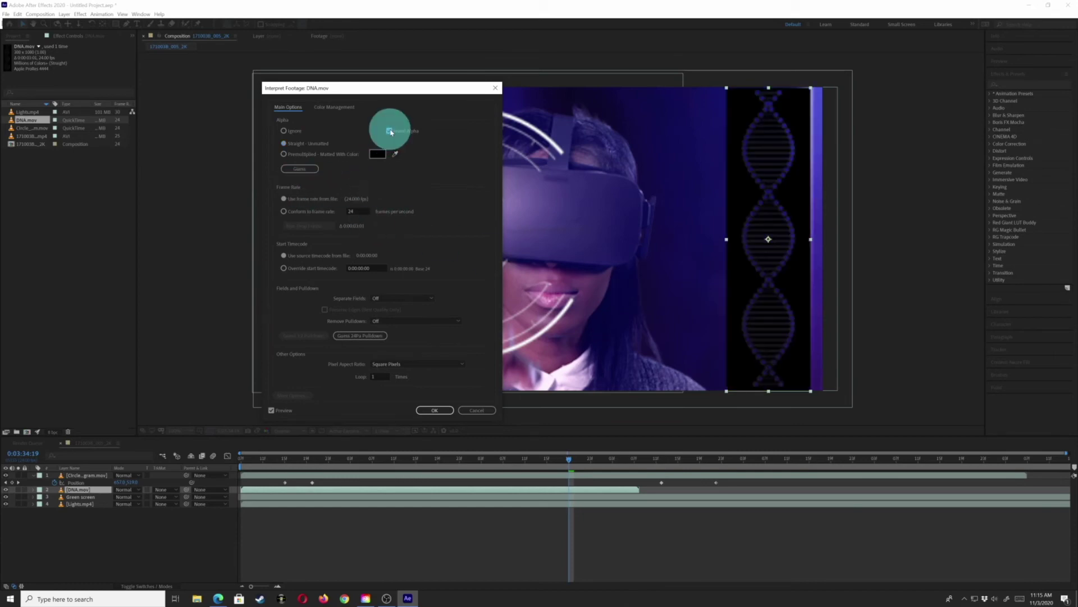
left_click(390, 131)
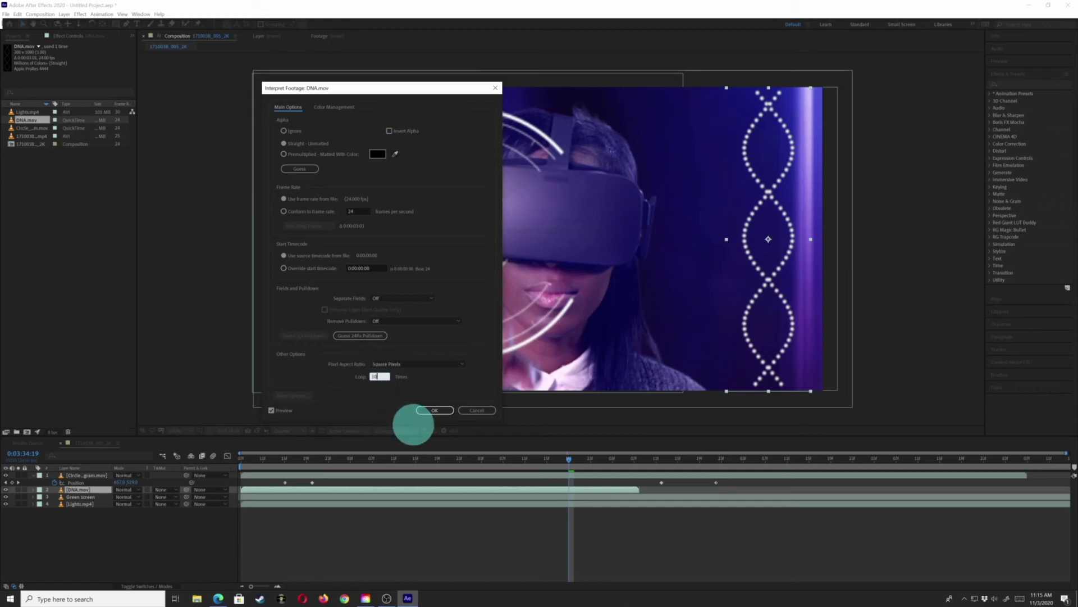
key("Return")
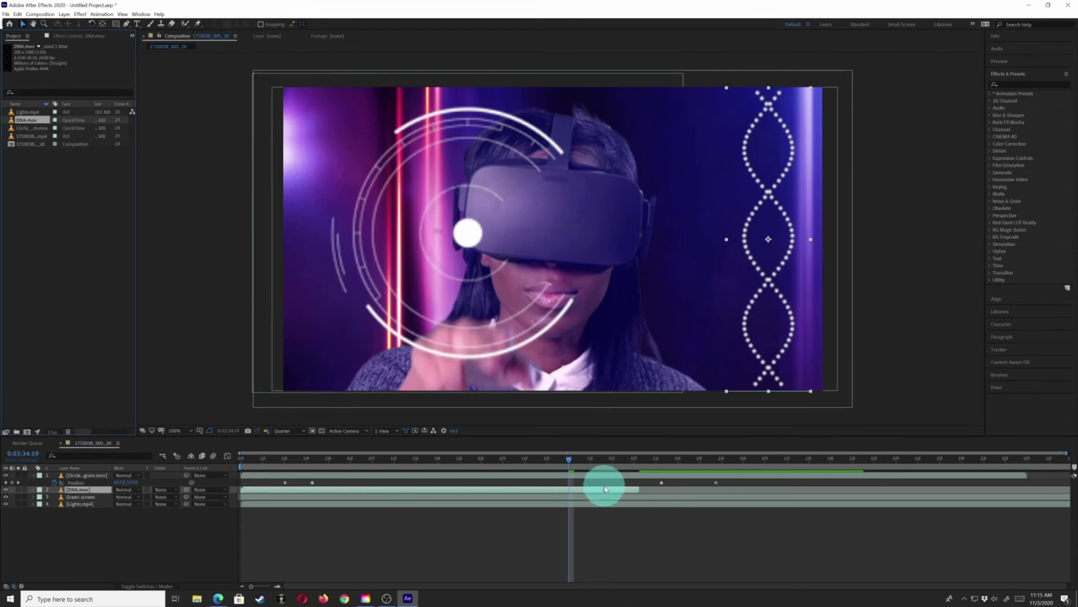
Extend the DNA.mov layer to the end of the composition and play back the looping strand
left_click_drag(638, 488, 680, 492)
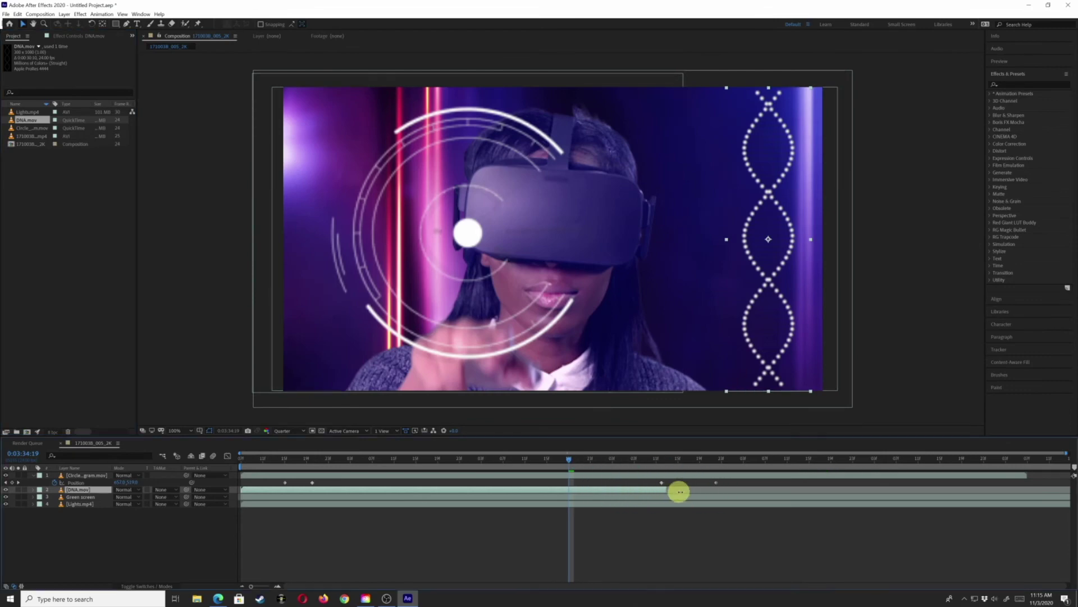
left_click_drag(965, 499, 1073, 504)
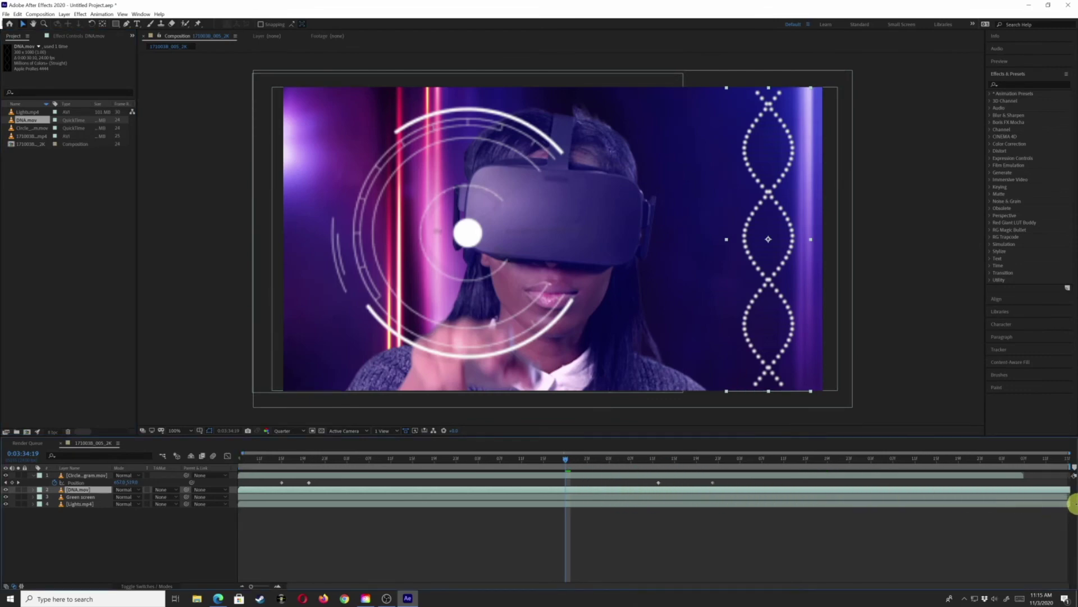
left_click(462, 549)
key("space")
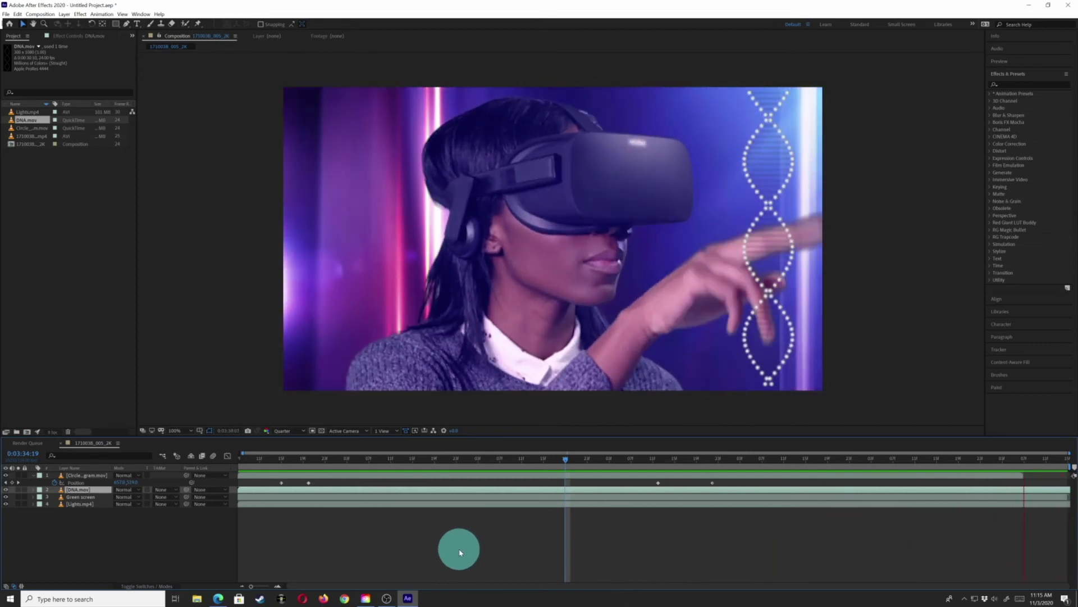
key("space")
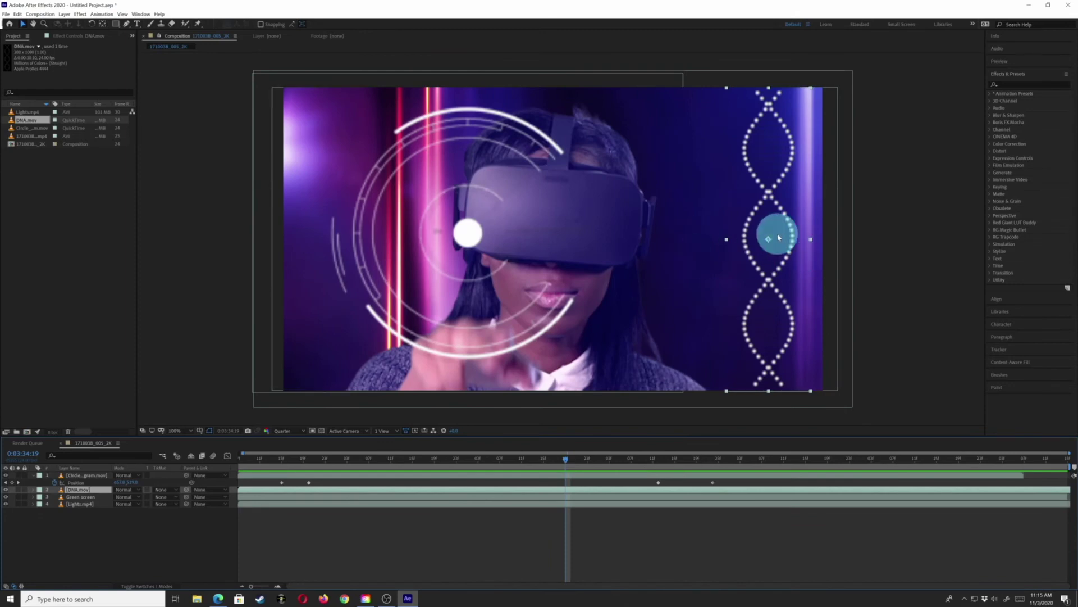
At 0:03:38:06, reorder DNA.mov beneath the Green screen layer and apply a Gaussian Blur effect to it
left_click_drag(978, 461, 1018, 457)
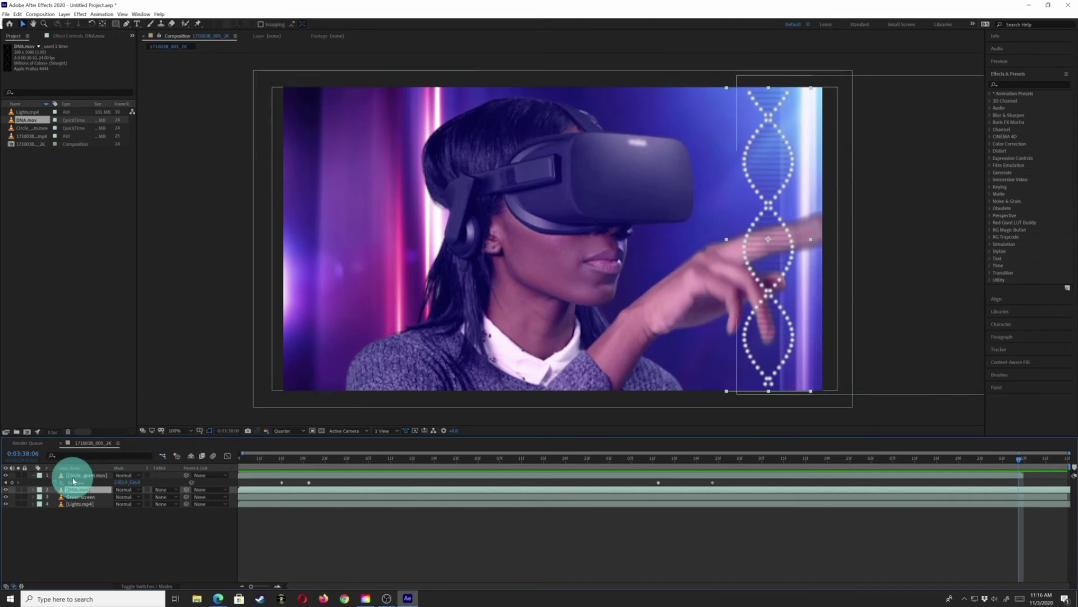
left_click_drag(76, 489, 77, 503)
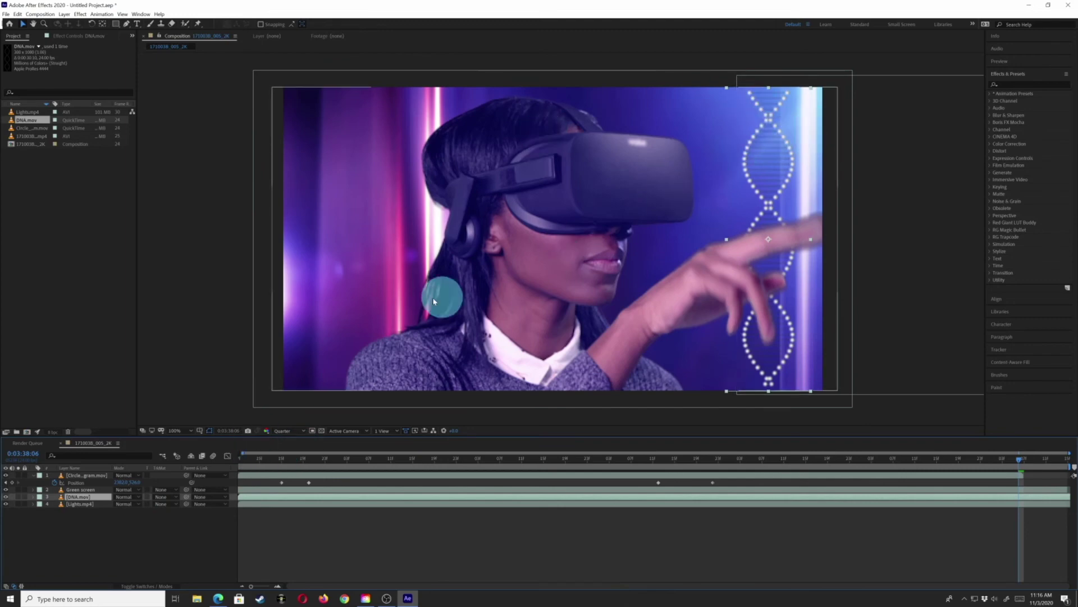
left_click(82, 15)
mouse_move(108, 105)
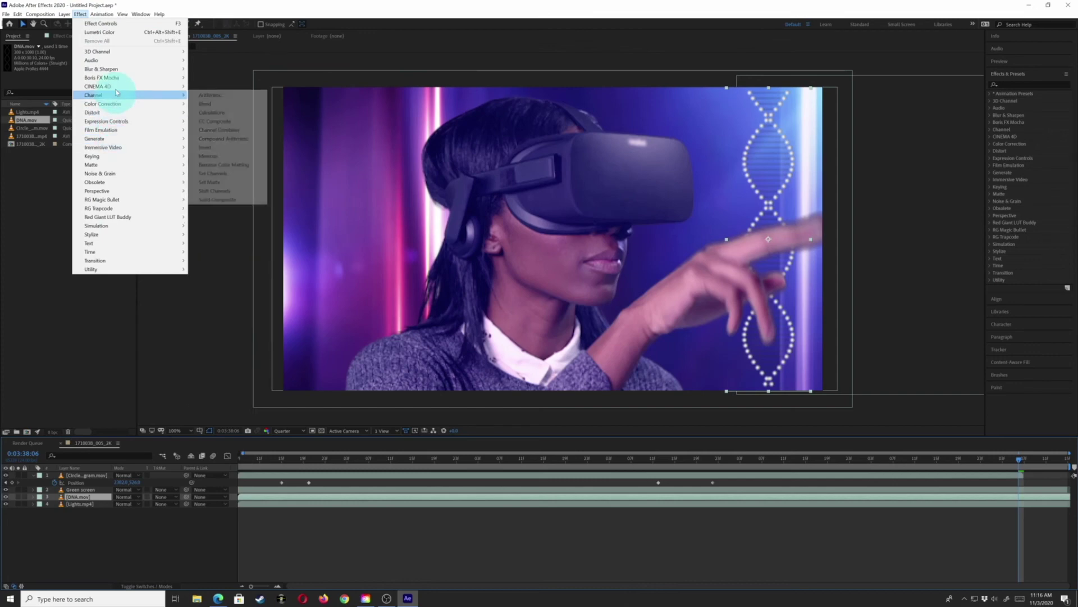
mouse_move(140, 68)
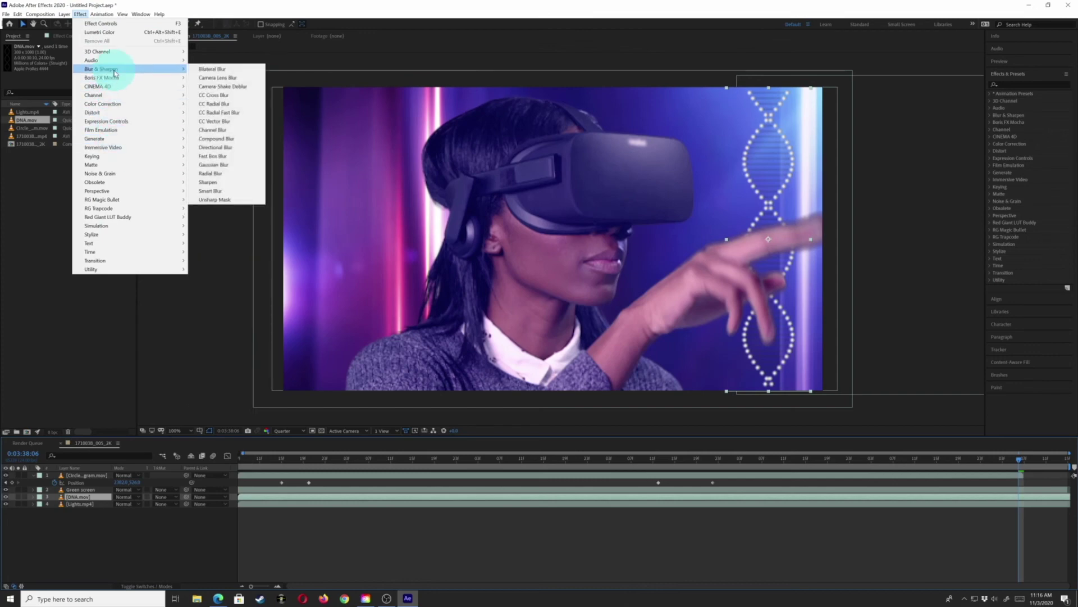
left_click(213, 165)
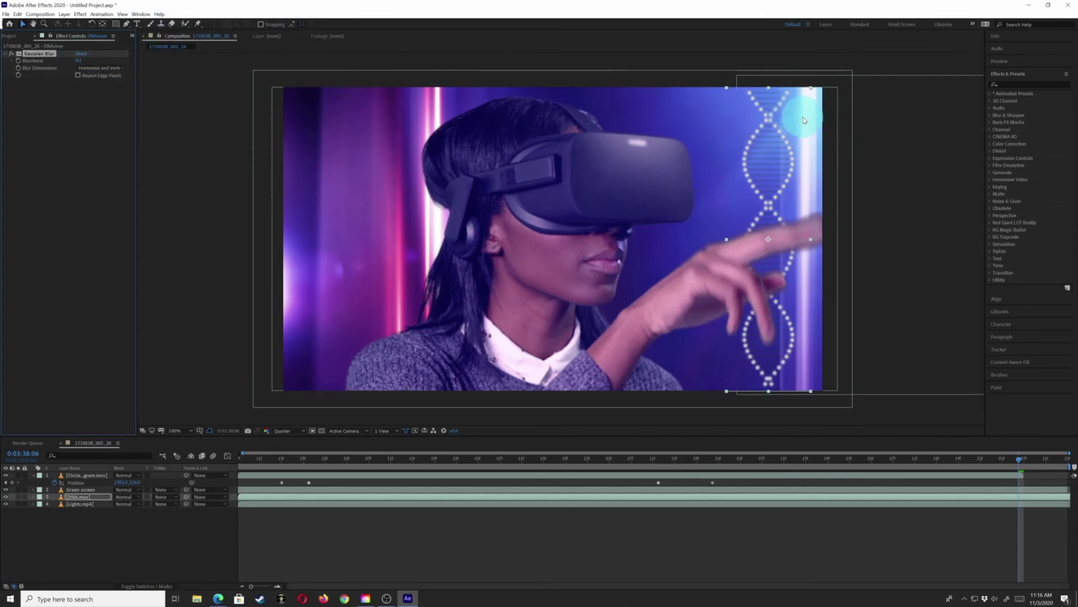
Search the effects library for glow and apply the Stylize Glow effect to the DNA.mov layer
left_click(1008, 83)
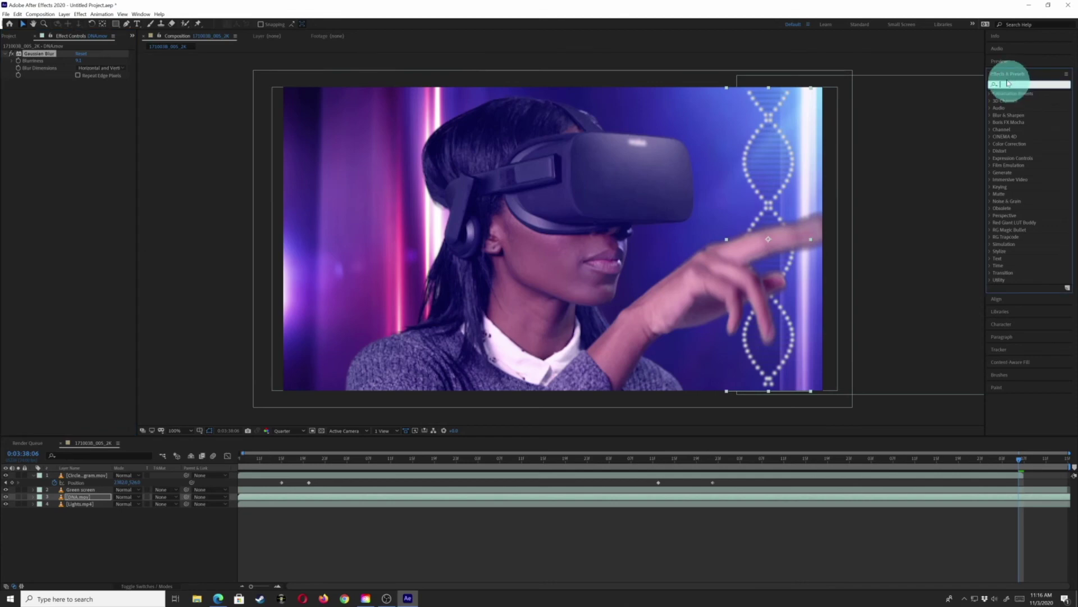
left_click(141, 14)
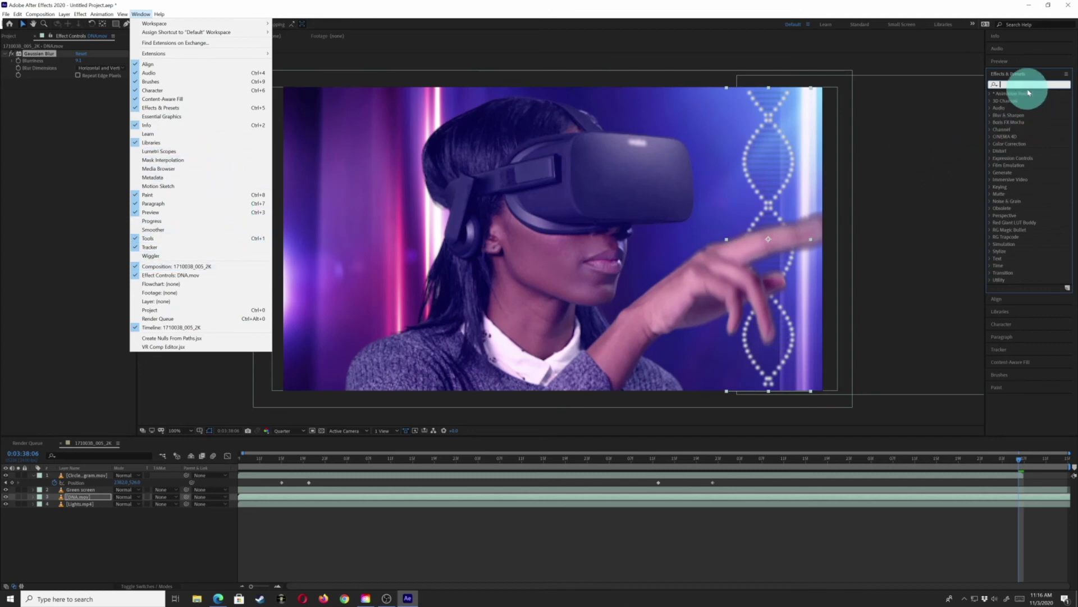
left_click(162, 107)
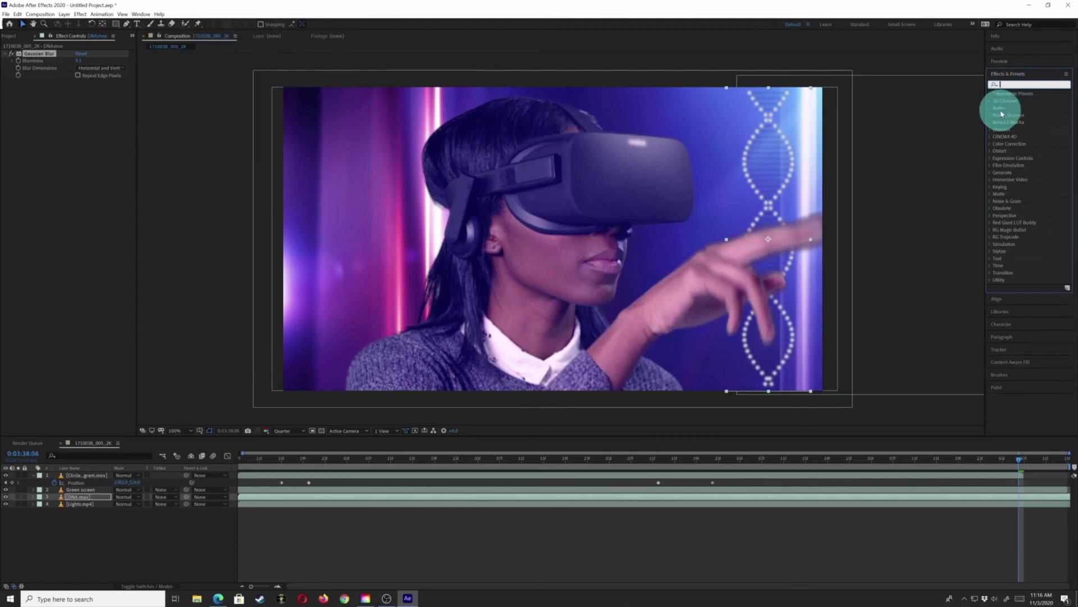
type("glow")
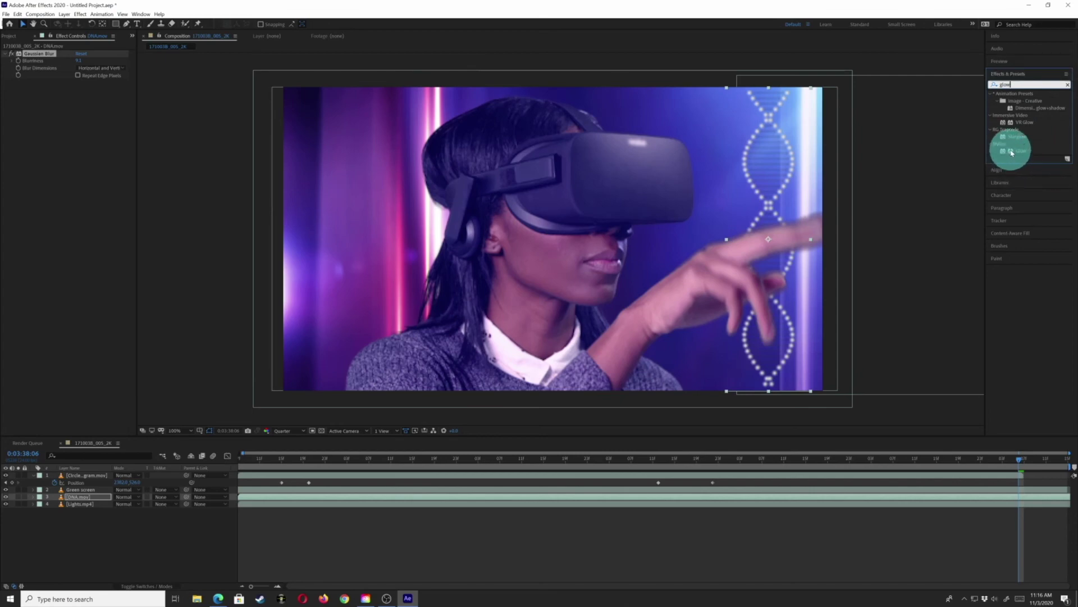
left_click_drag(1011, 152, 488, 297)
left_click_drag(543, 204, 87, 498)
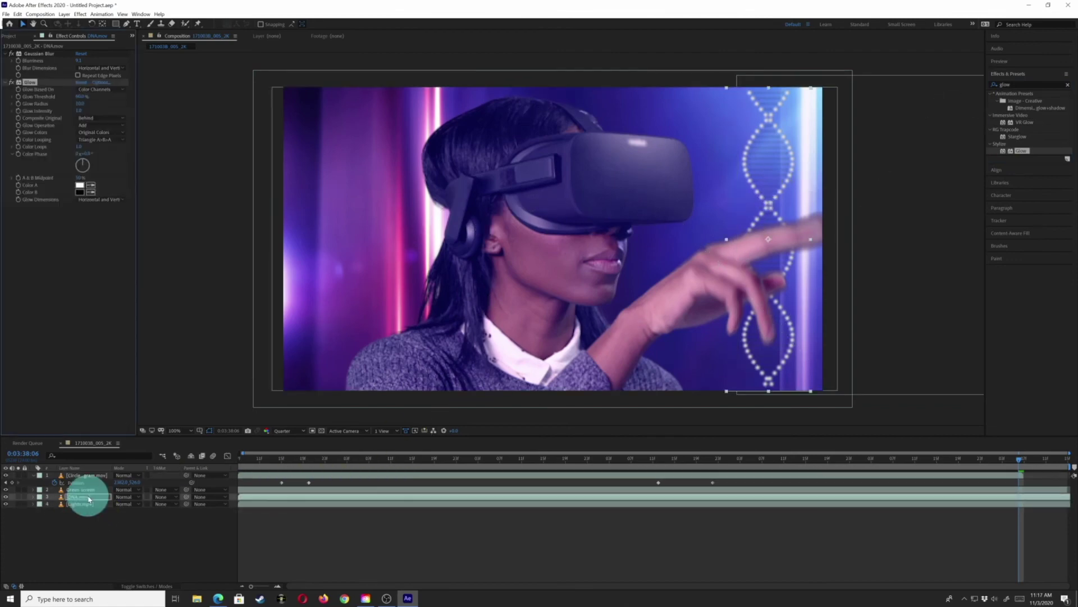
Reorder DNA.mov's effects so Gaussian Blur comes below Glow, and change the blur's Blurriness value
left_click(33, 54)
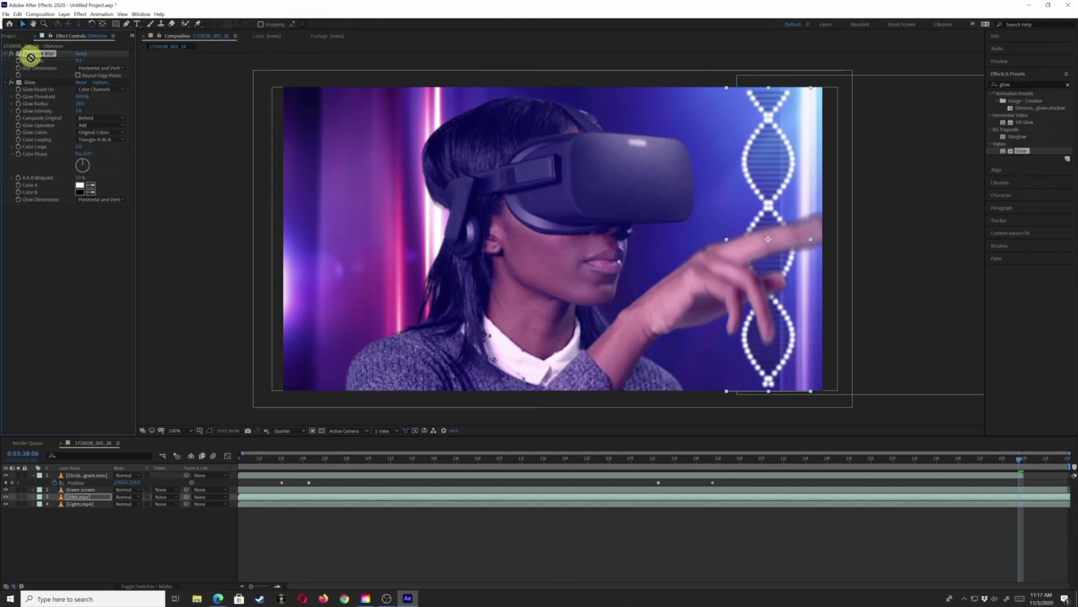
left_click_drag(32, 205, 32, 199)
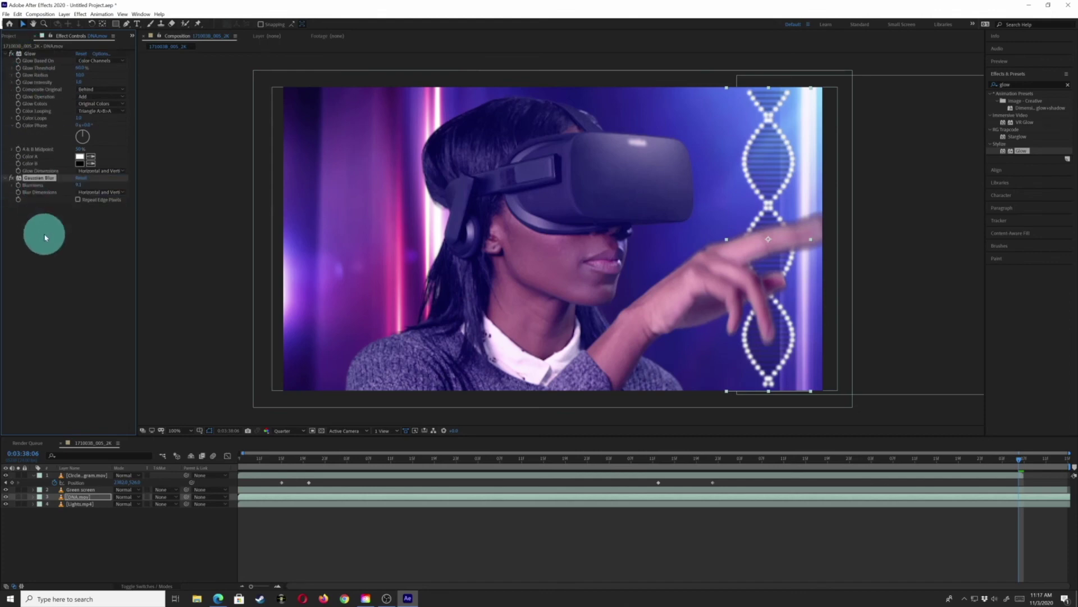
left_click_drag(28, 53, 34, 224)
left_click_drag(28, 54, 30, 222)
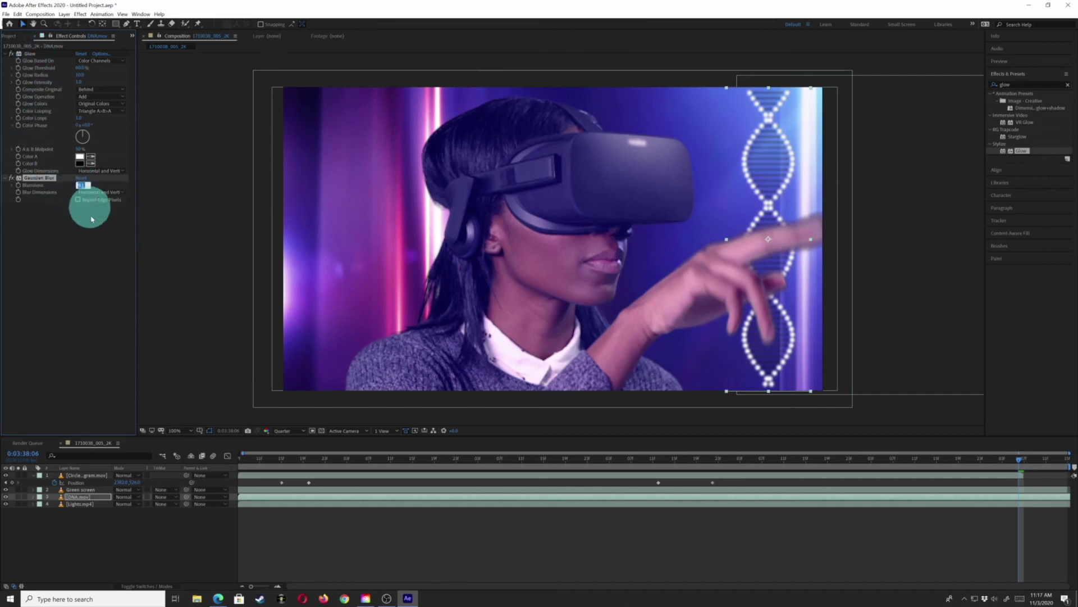
left_click(65, 261)
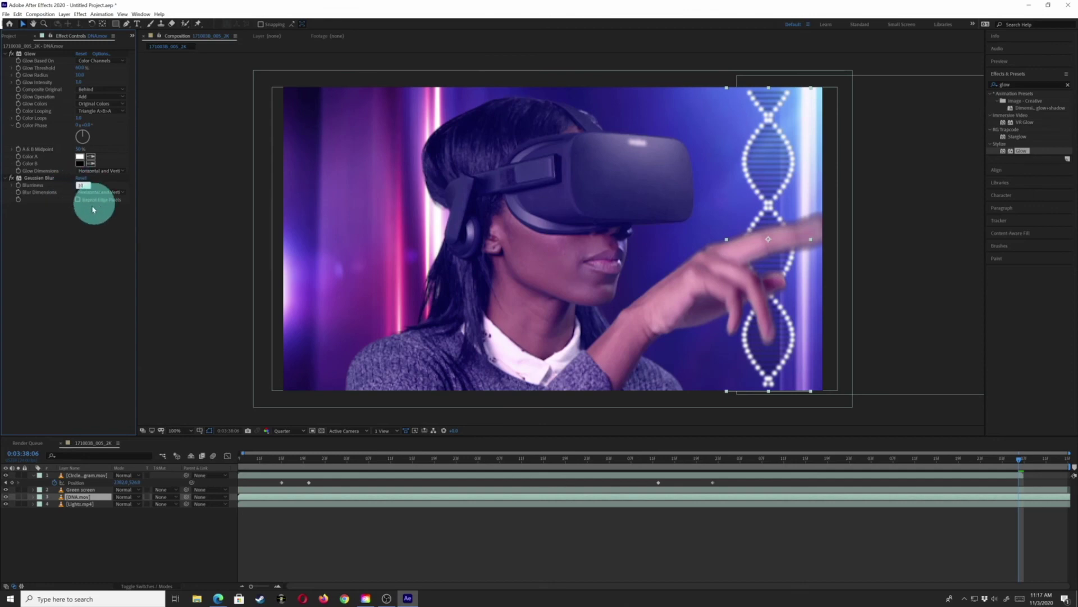
left_click(62, 259)
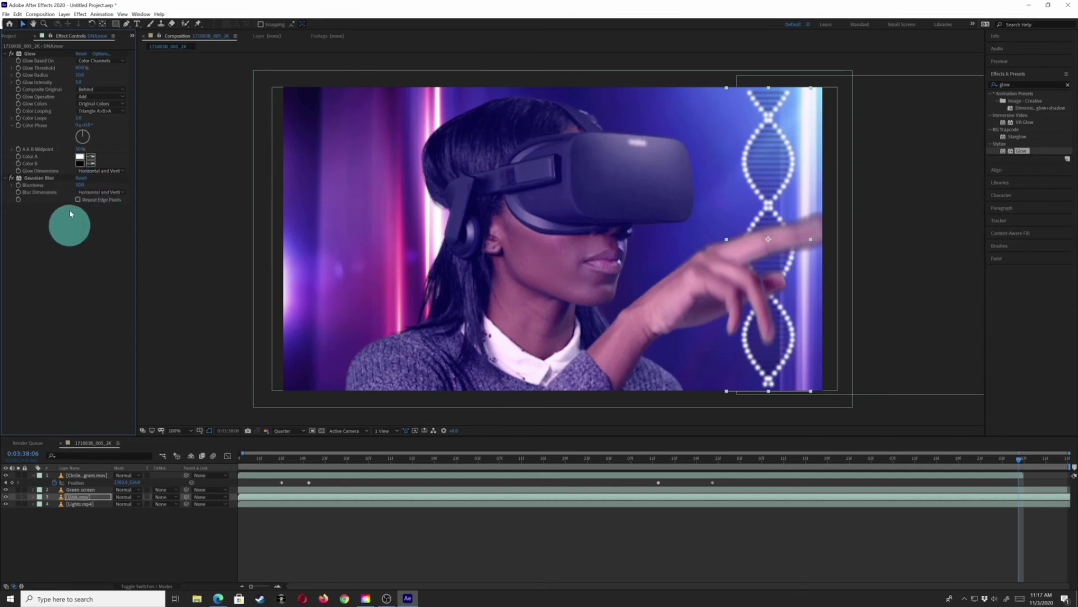
Play back the glowing DNA strand, and at 0:03:38:03 set the DNA.mov layer's blending mode to Overlay
left_click(134, 112)
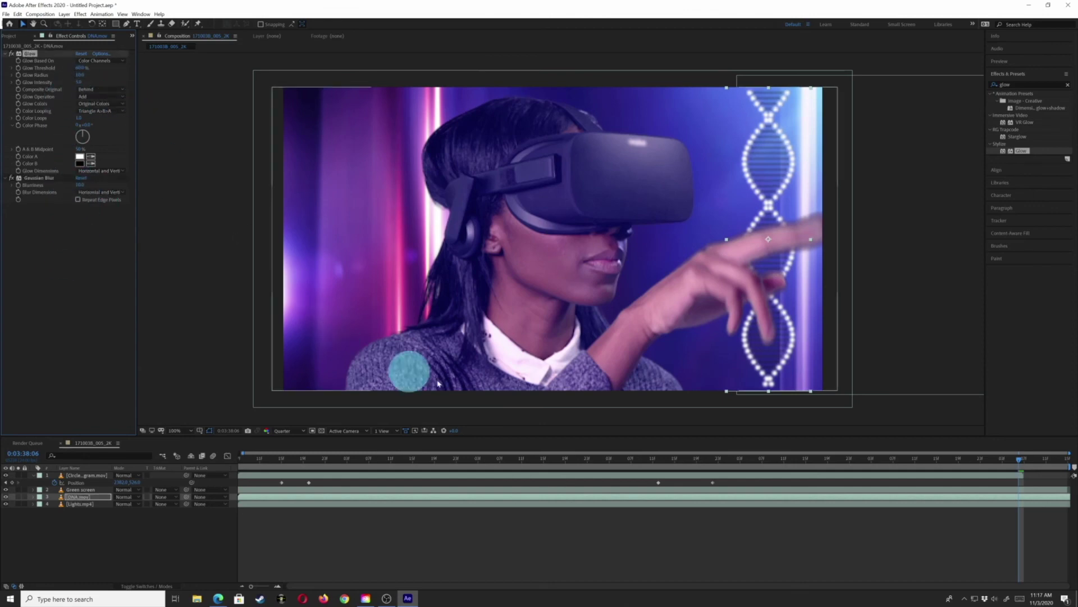
key("space")
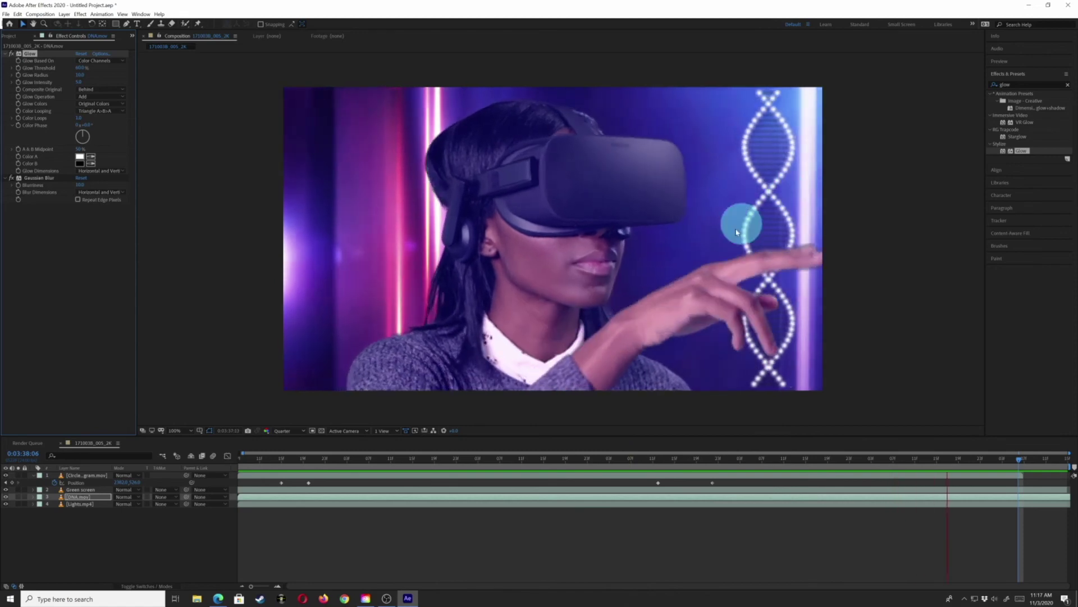
key("space")
left_click(73, 499)
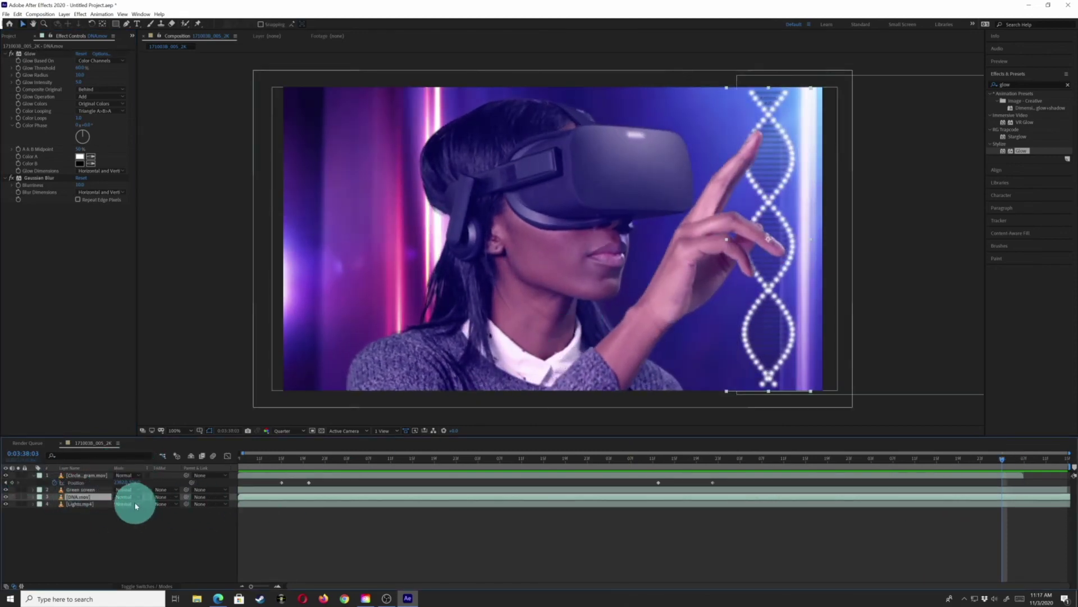
left_click(126, 496)
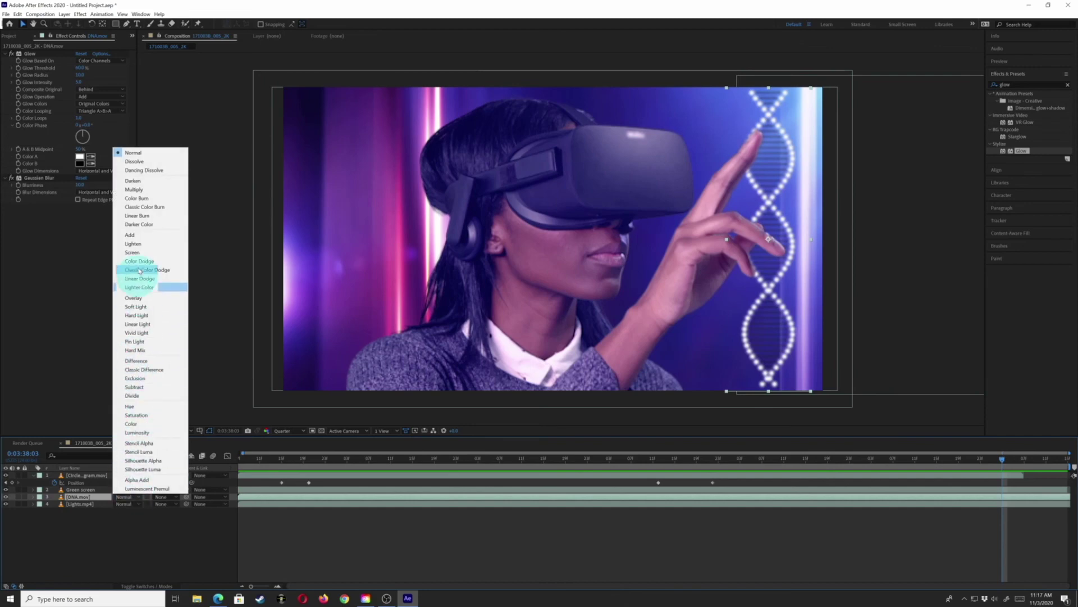
left_click(151, 299)
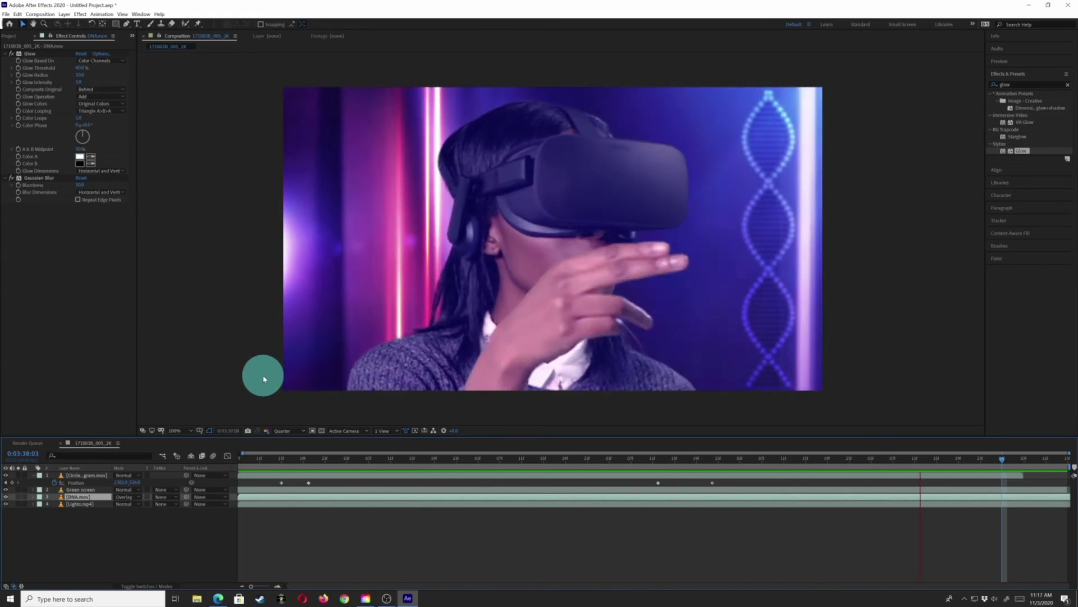
Nudge the DNA strand closer to the frame's right edge, over the bright light streak, and preview the composite
left_click(191, 453)
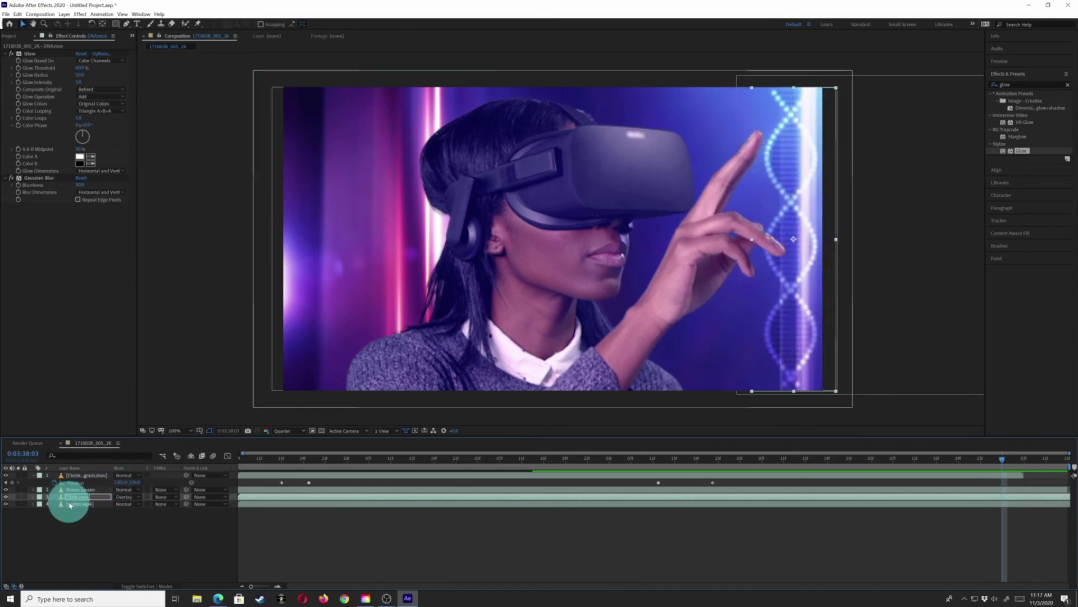
key("shift+Right")
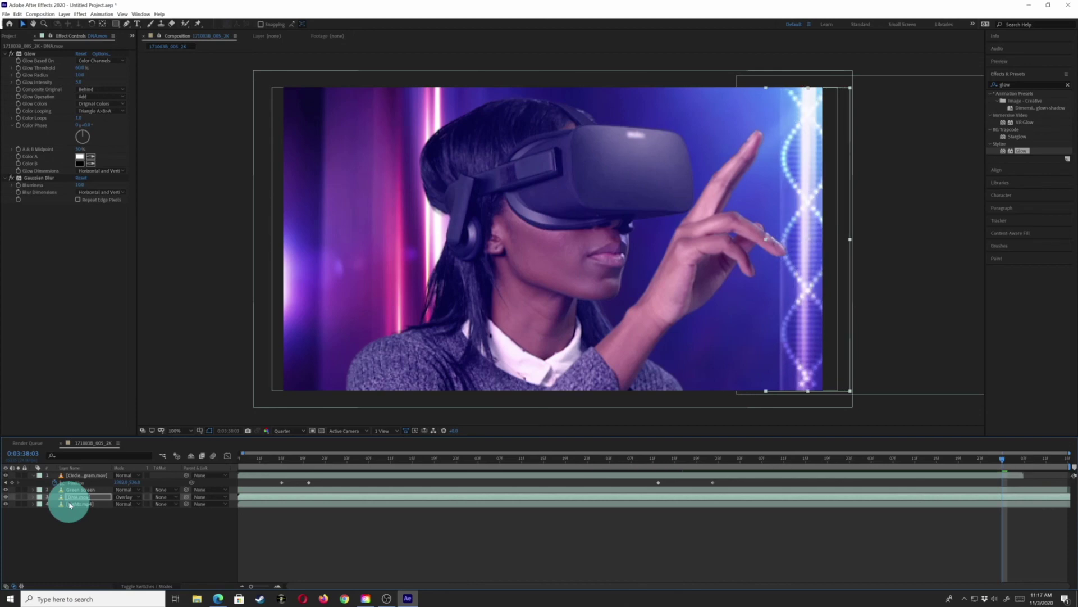
key("space")
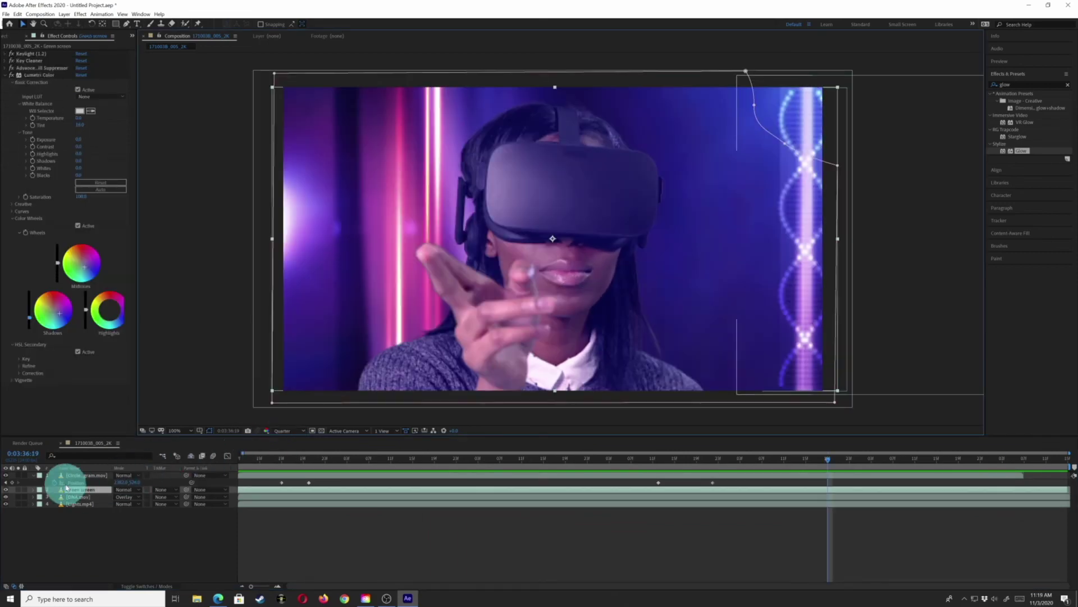
Collapse the circle layer's properties and solo the Green screen layer at 0:03:36:19
left_click(35, 475)
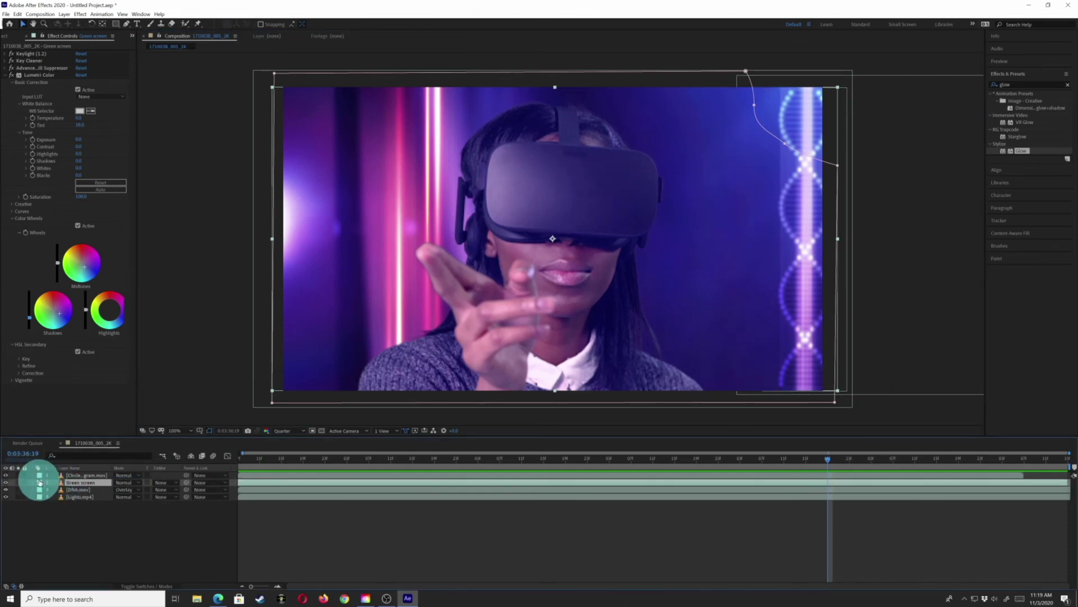
left_click(15, 484)
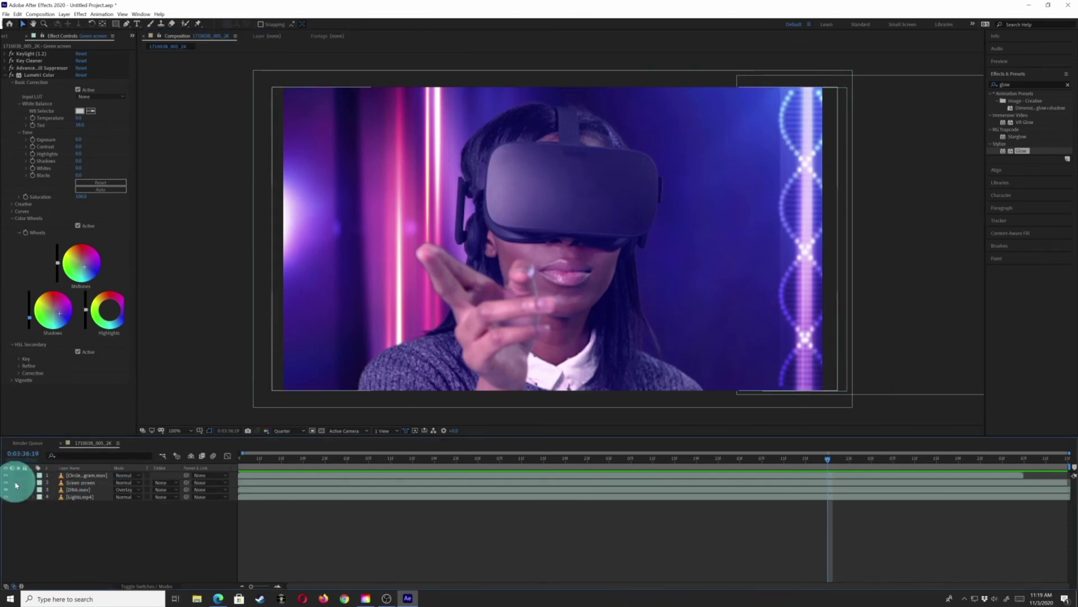
left_click(18, 483)
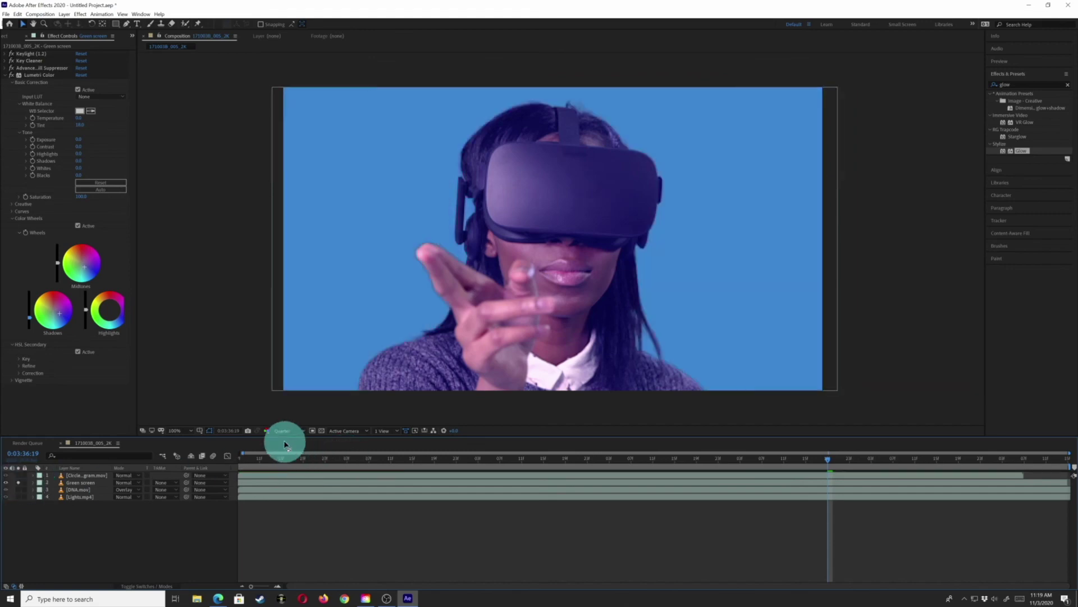
Inspect the soloed Green screen layer's alpha channel, turn off its solo and return the view to RGB
left_click(266, 431)
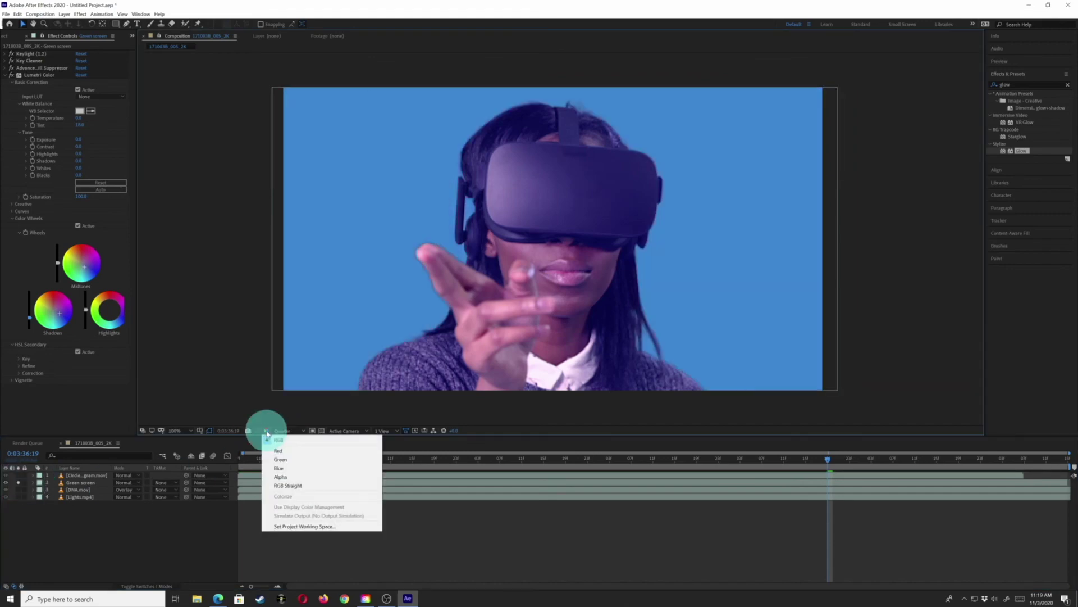
left_click(281, 476)
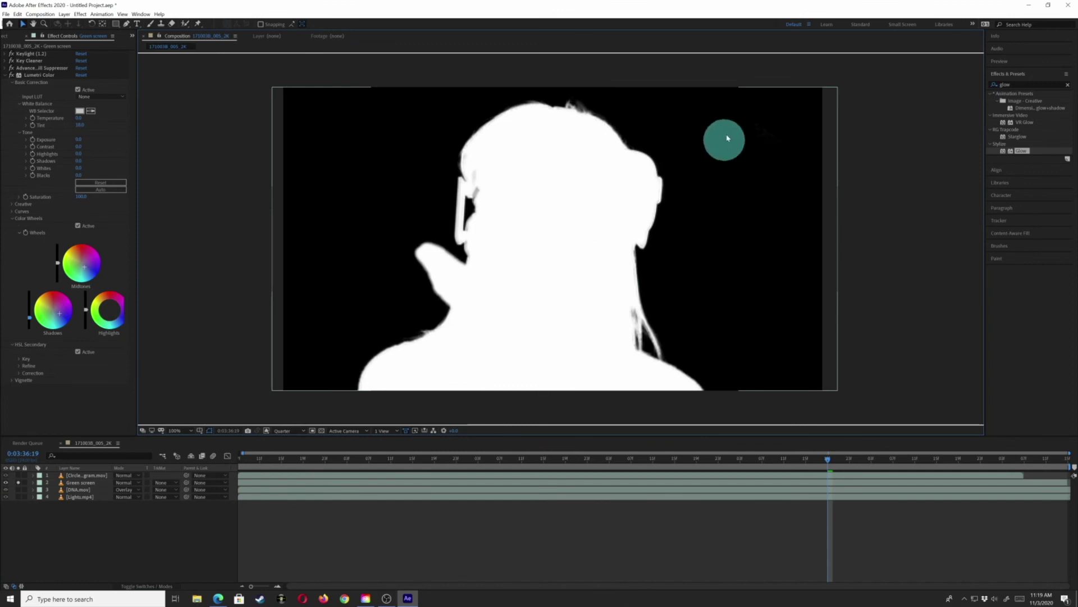
left_click(18, 483)
key("alt+4")
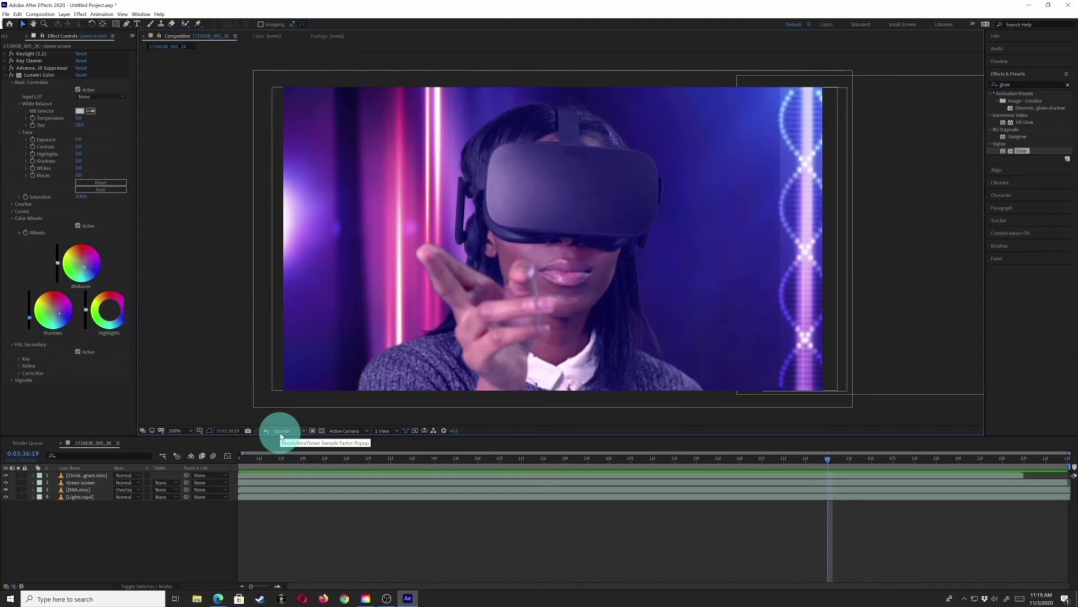
left_click(265, 431)
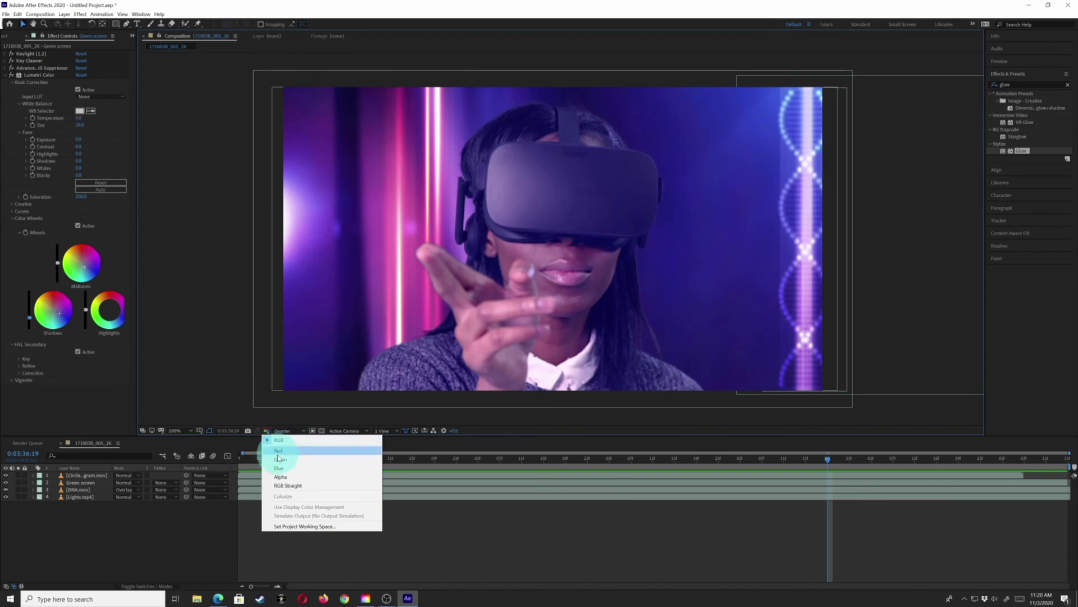
left_click(279, 440)
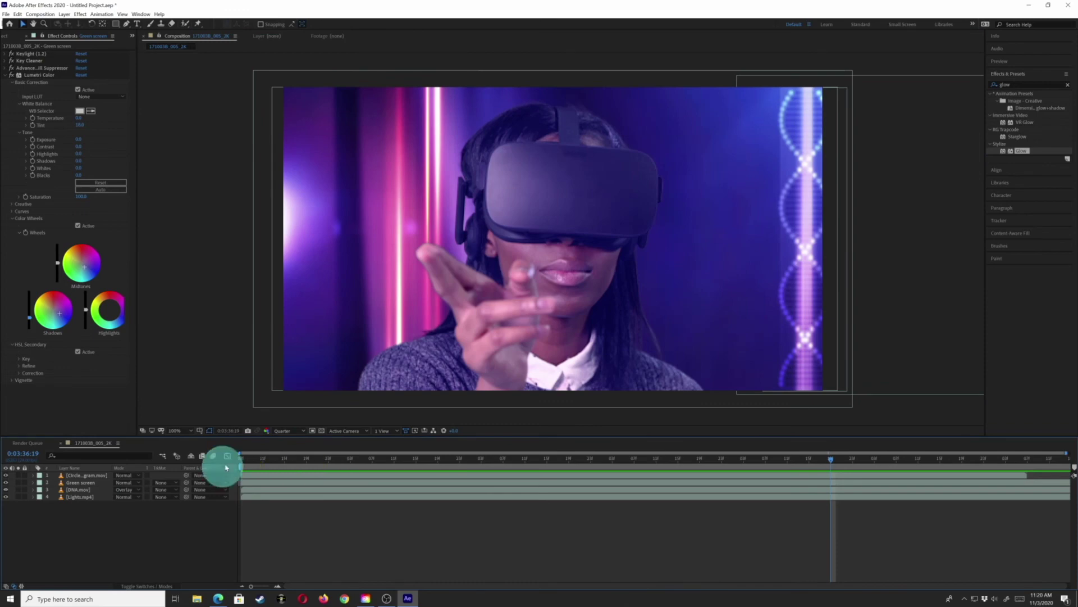
At the composition's start, add a composition-sized cyan solid above all layers
left_click(242, 458)
left_click(64, 14)
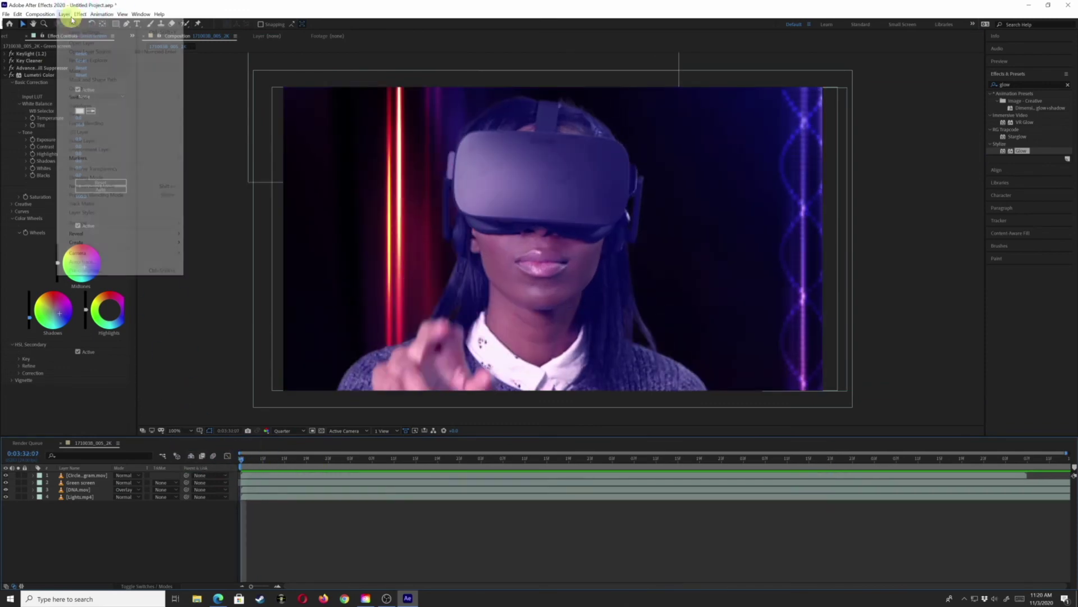
mouse_move(78, 24)
left_click(203, 33)
left_click_drag(537, 177, 738, 341)
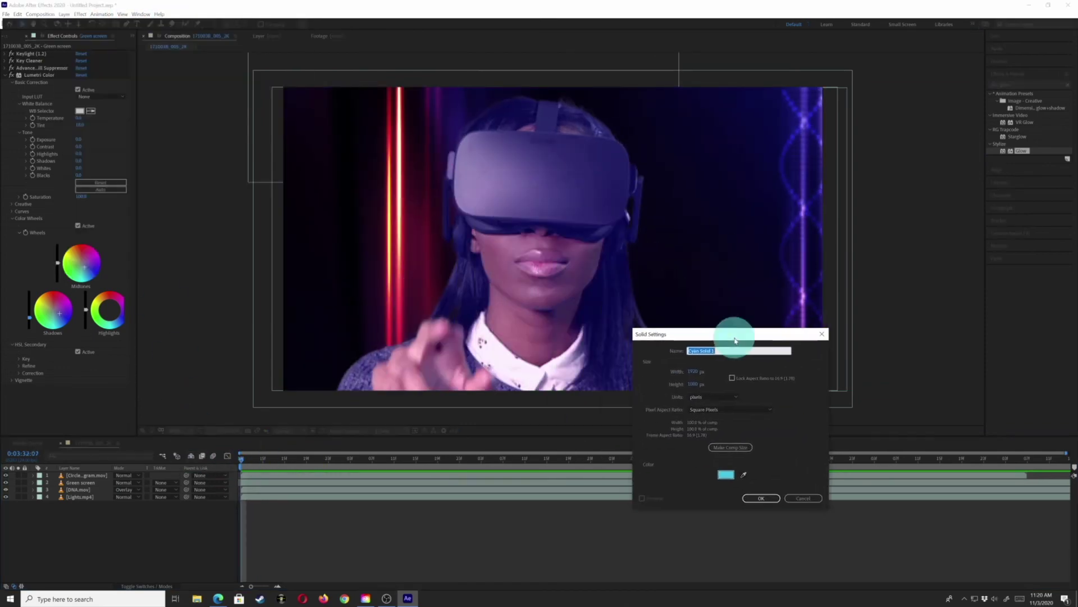
left_click(761, 498)
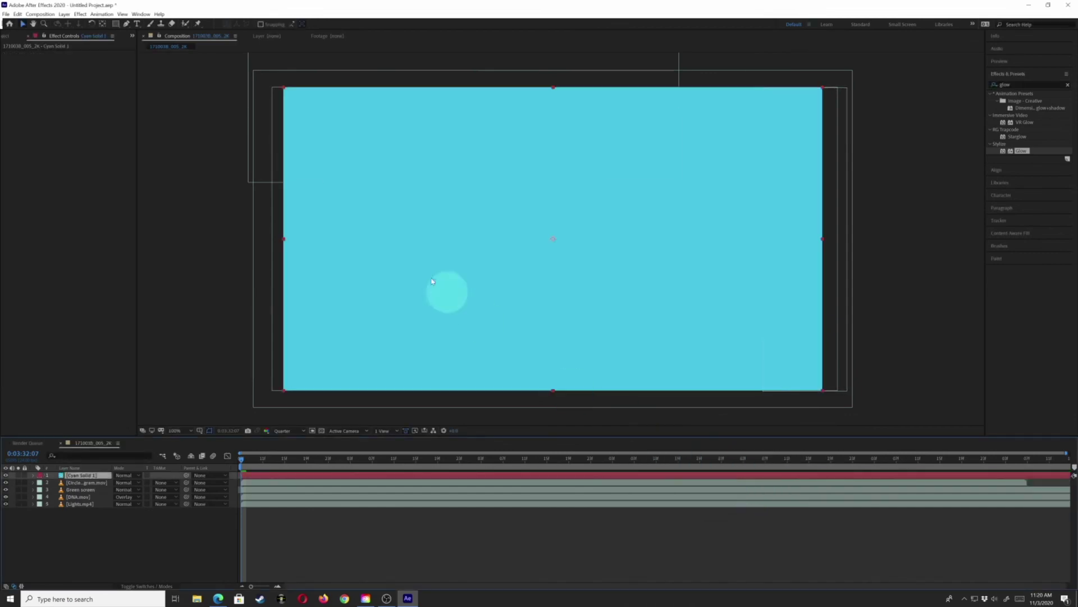
Set the cyan solid's blending mode to Add and its opacity to 40%, and play back the composite
left_click(79, 476)
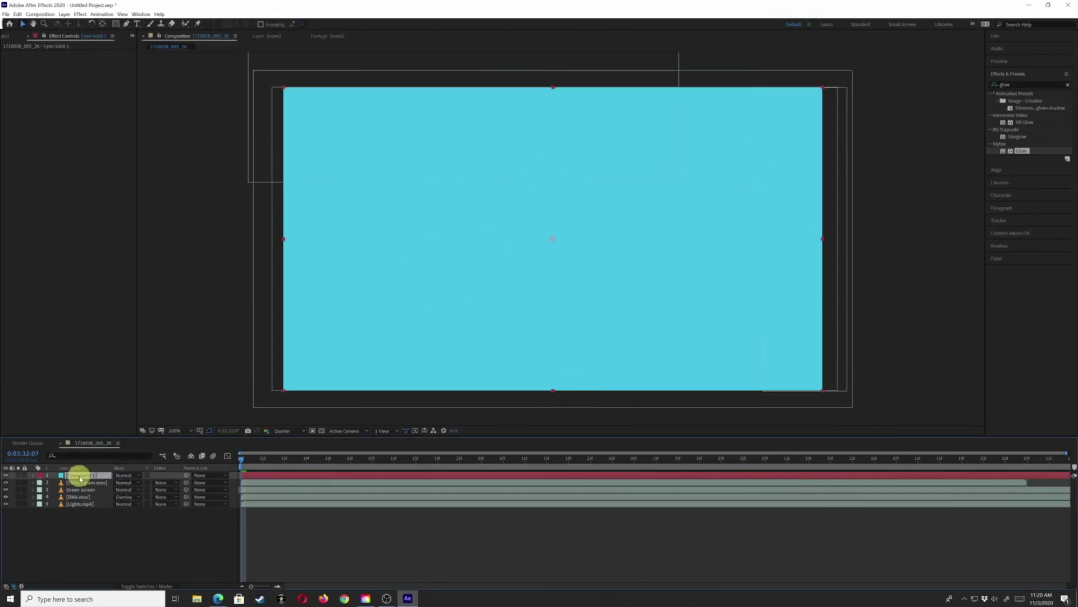
left_click(124, 476)
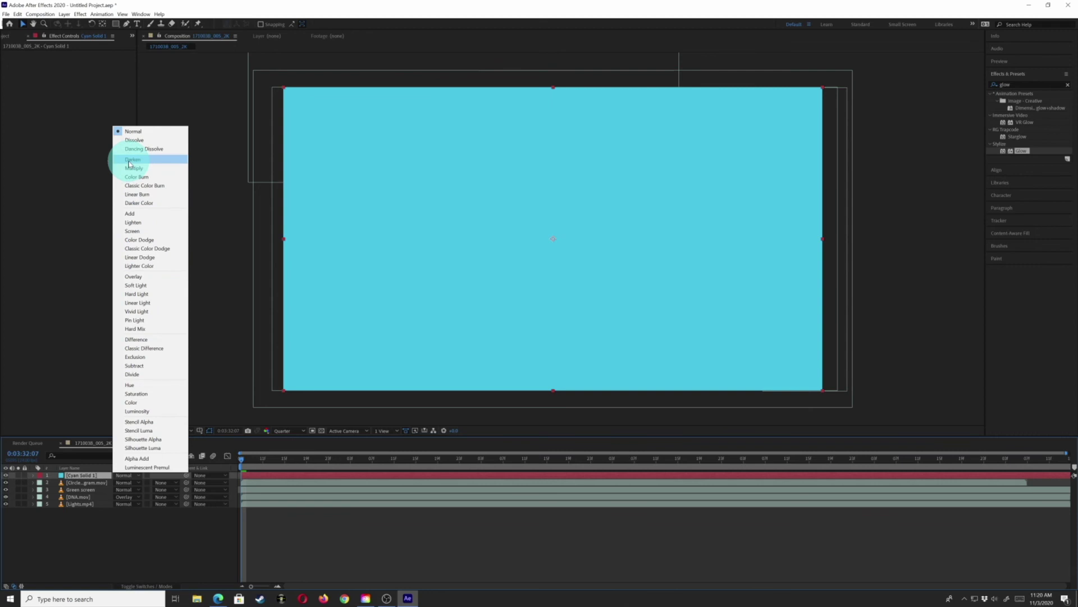
left_click(136, 215)
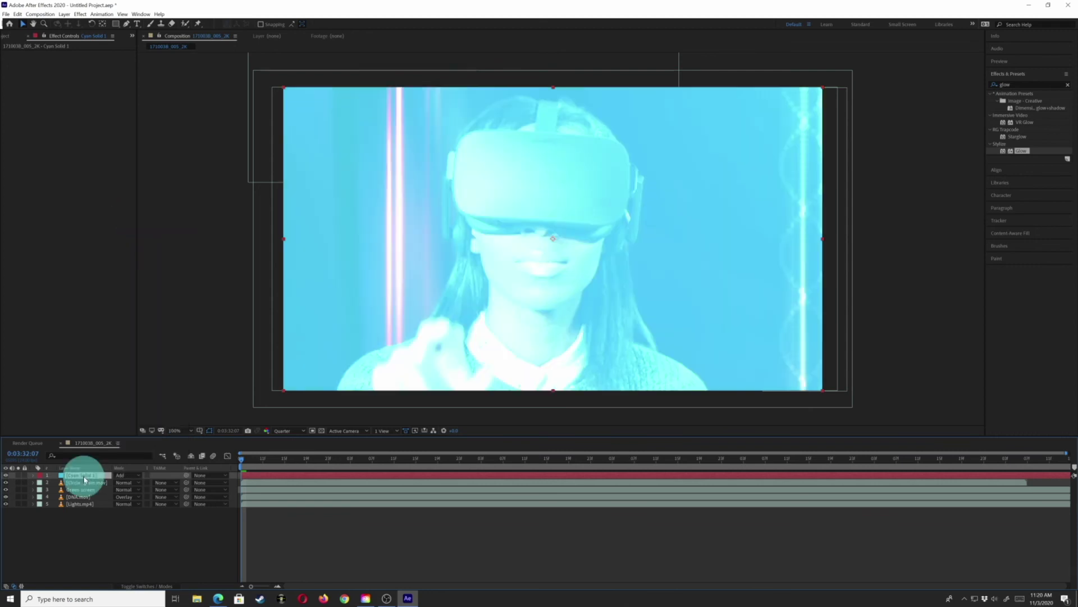
key("t")
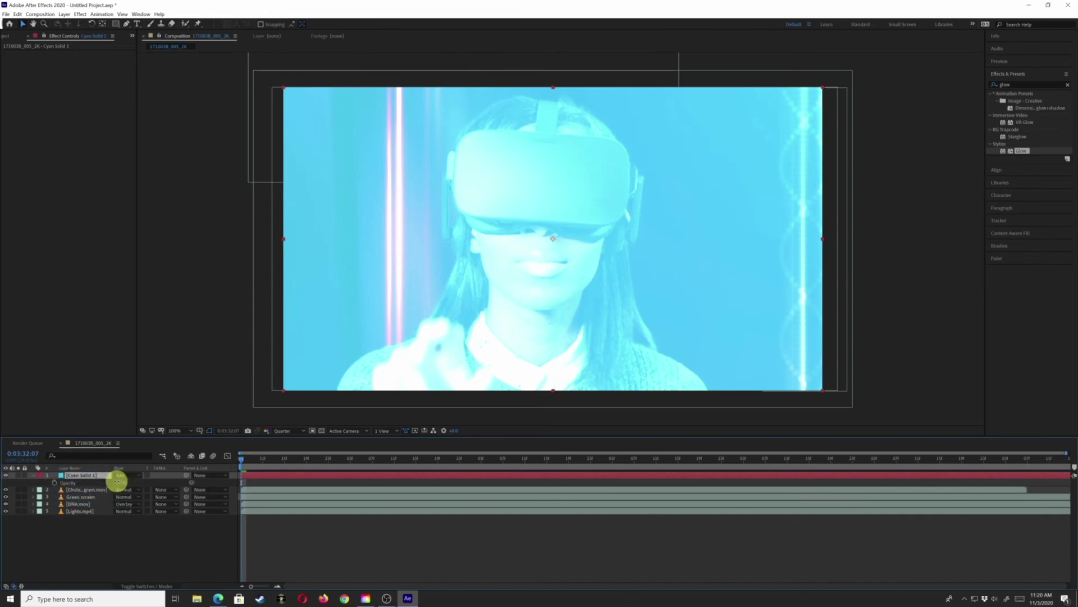
left_click(120, 482)
type("40")
key("Return")
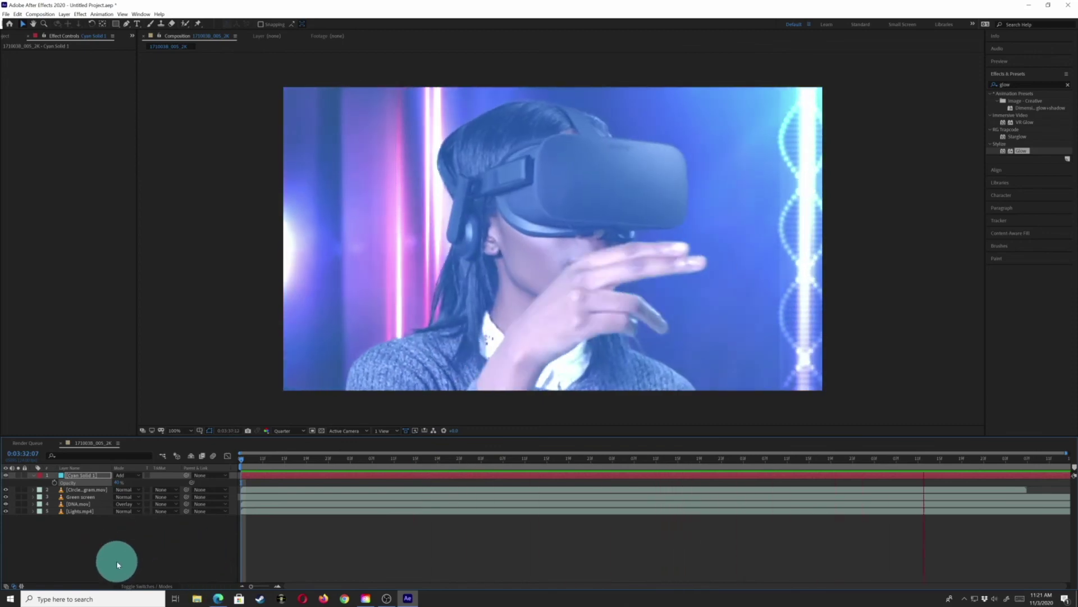
Show the layer switches and view the circle graphic at 0:03:35:14 in Full resolution
left_click(90, 489)
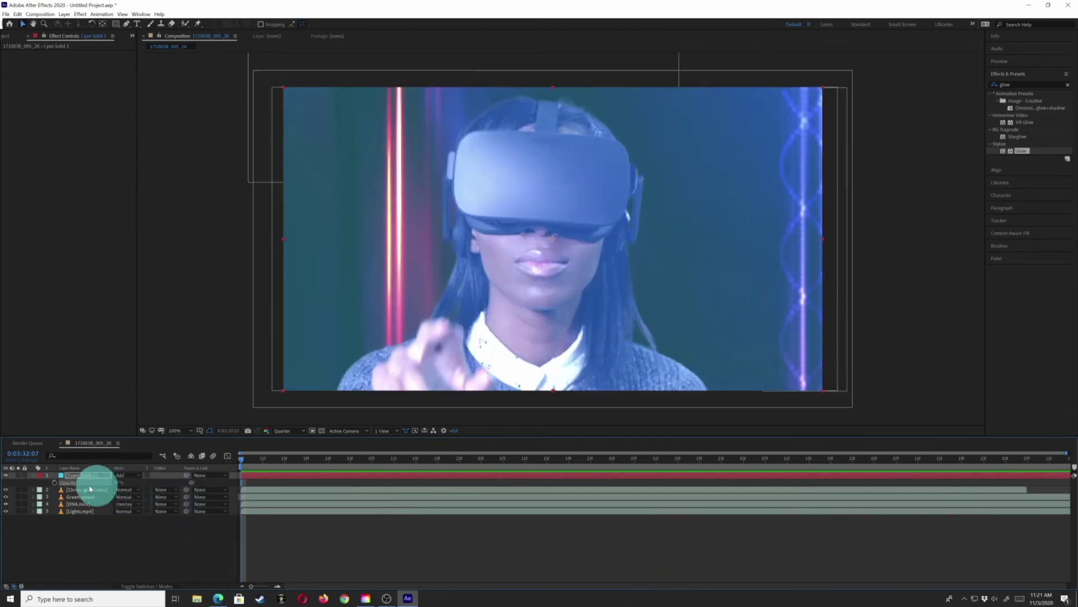
left_click(138, 587)
left_click(138, 587)
left_click(137, 587)
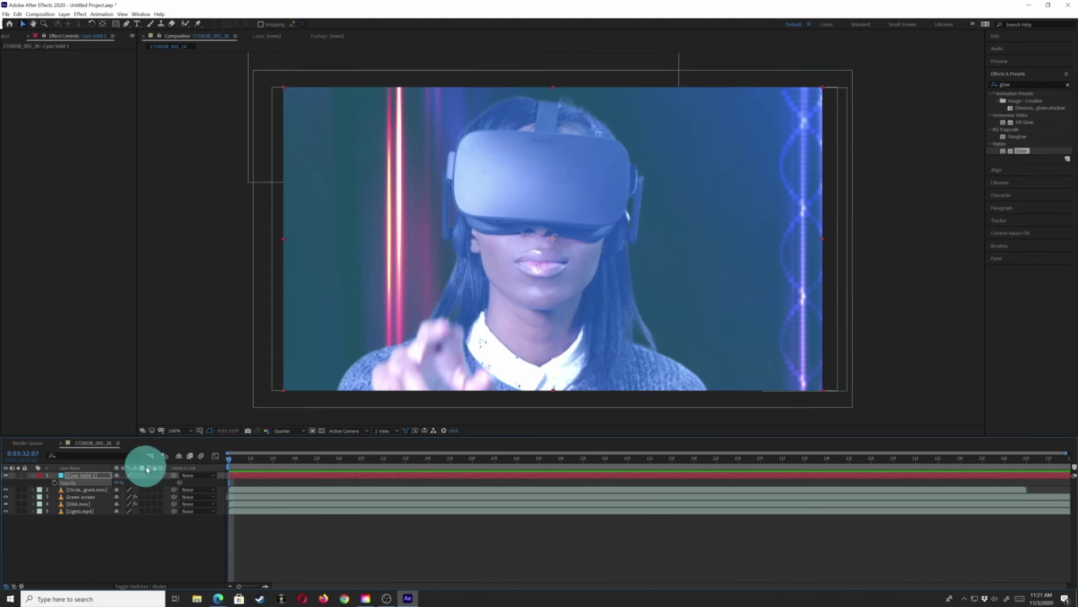
left_click_drag(357, 461, 666, 452)
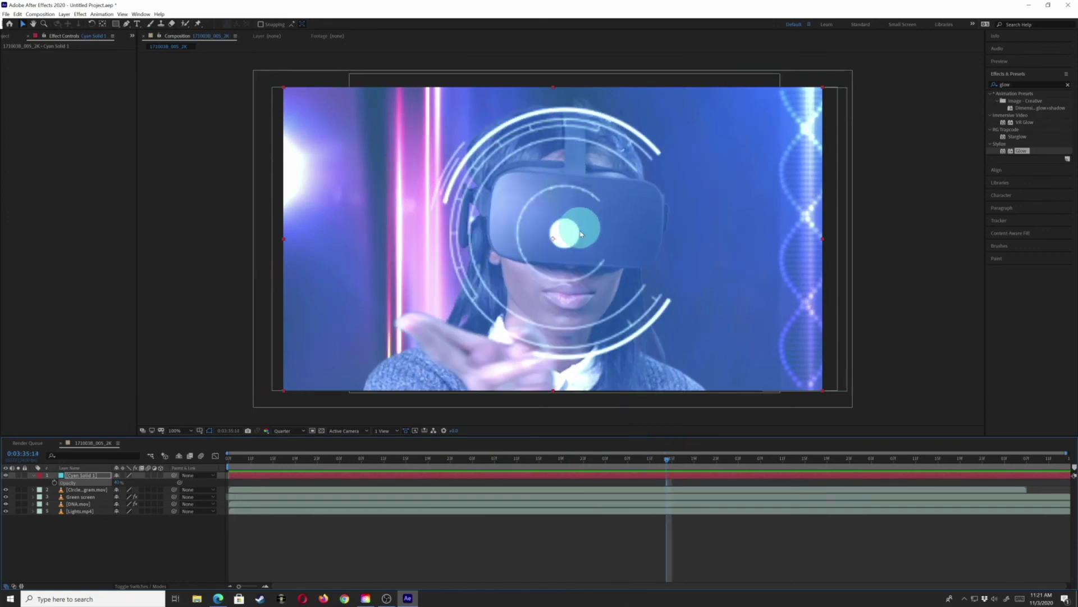
left_click(293, 432)
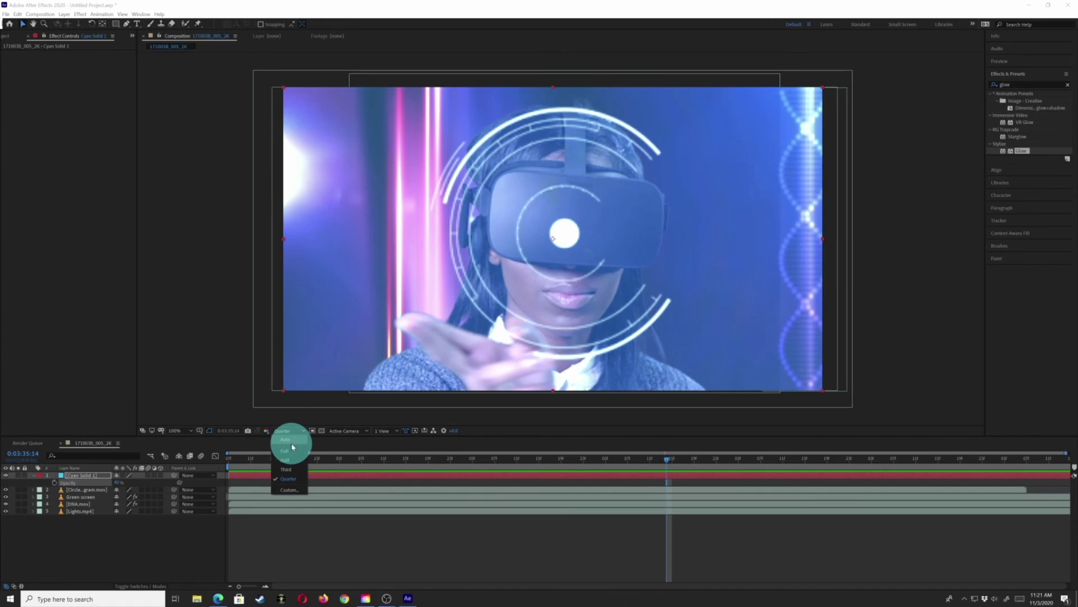
left_click(292, 449)
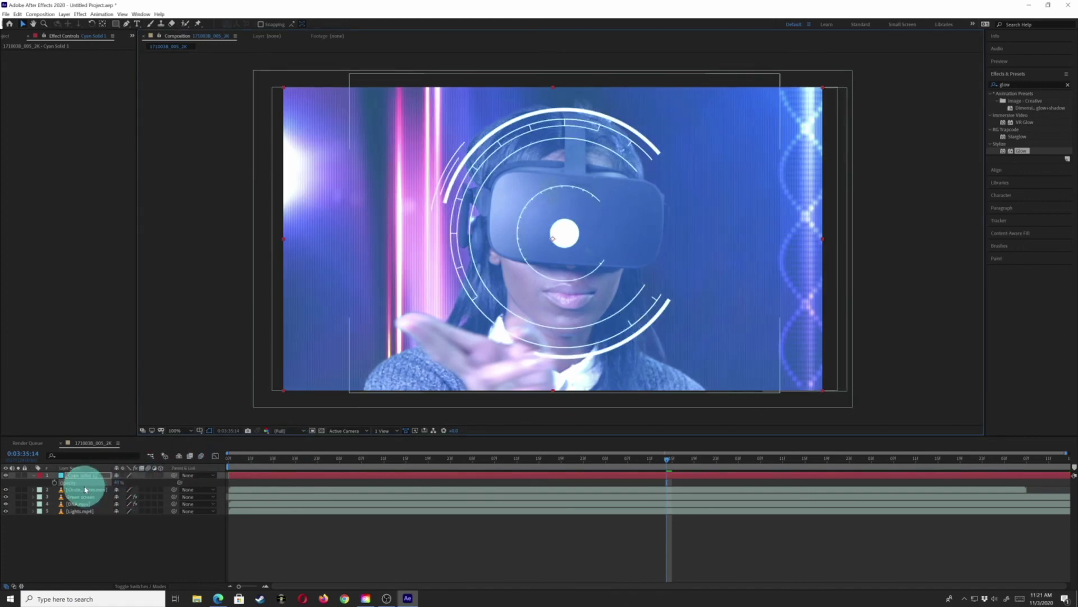
Enable motion blur for the composition and the circle layer, and check frames from 0:03:35:02 to 0:03:35:23
left_click(201, 457)
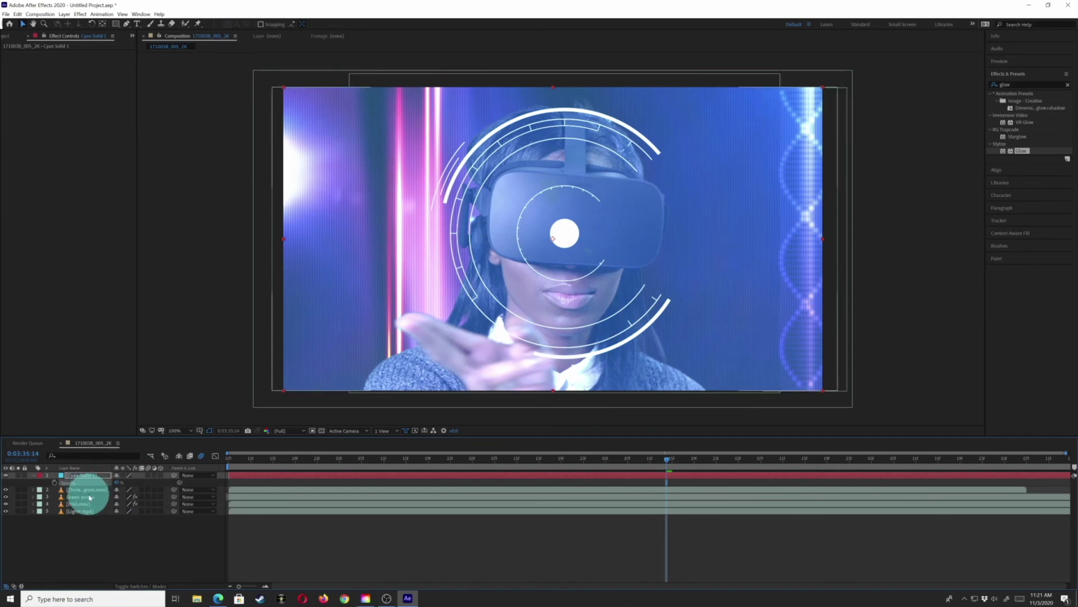
left_click(149, 493)
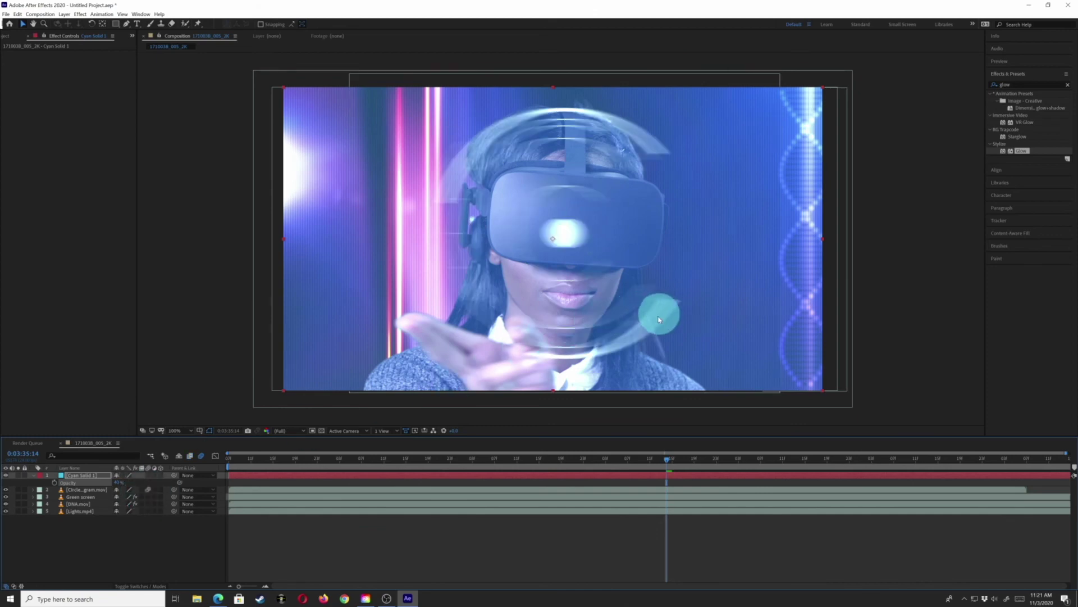
left_click(601, 459)
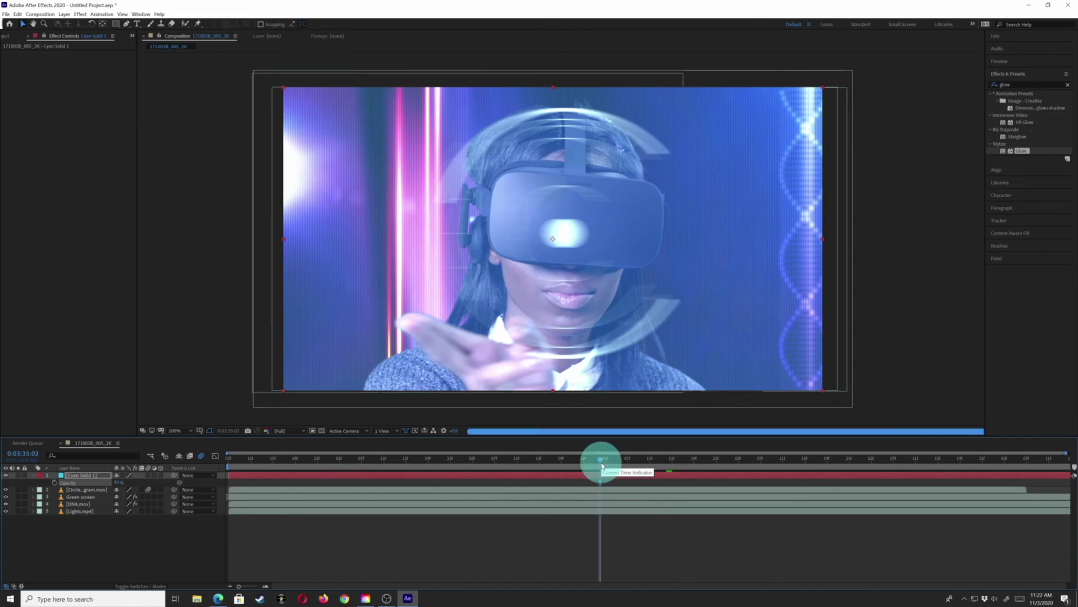
left_click_drag(638, 464, 663, 456)
left_click(716, 459)
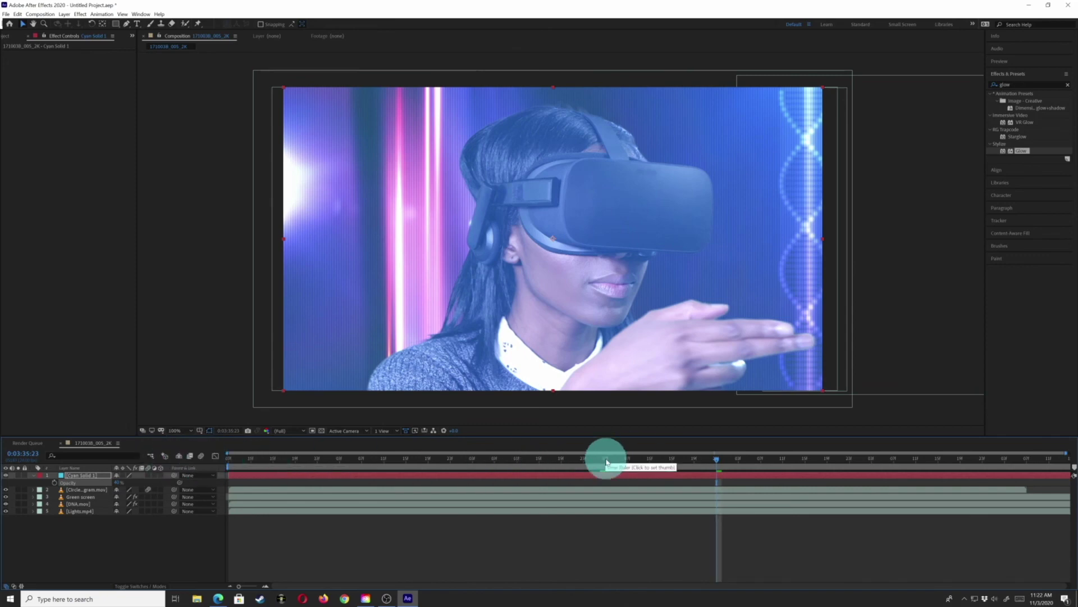
Check the circle graphic at 0:03:34:23 and 0:03:35:08, and at 0:03:35:20 turn the composition's motion blur back on
left_click(584, 455)
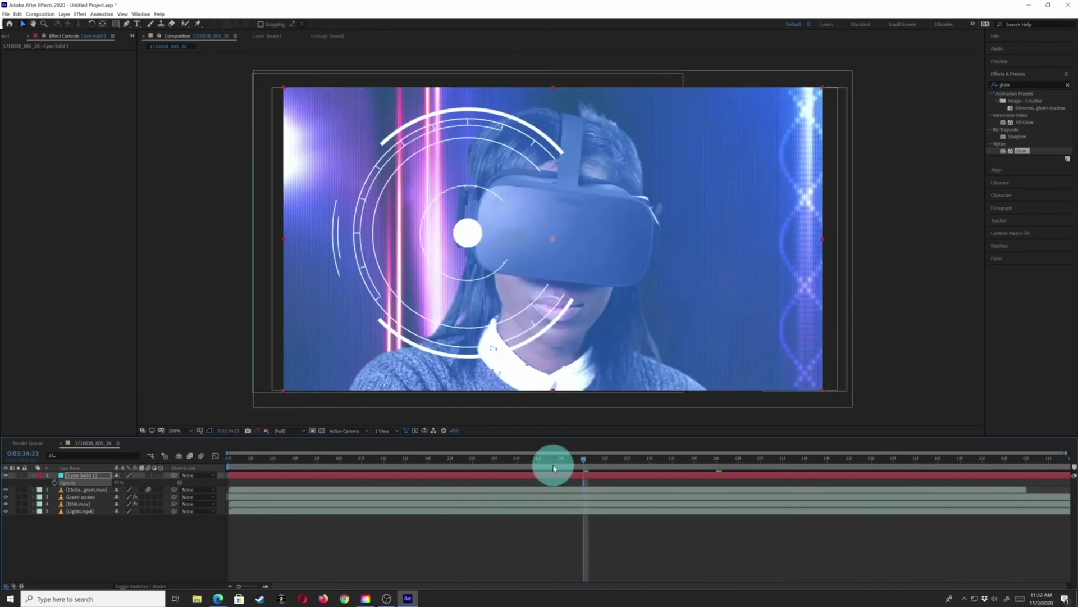
left_click(634, 460)
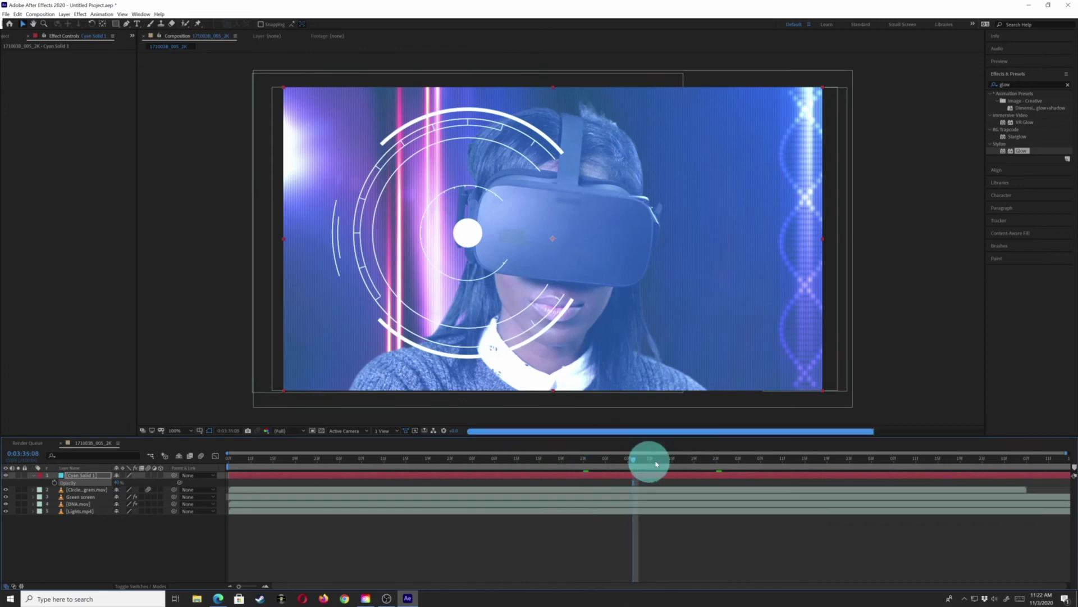
left_click(701, 459)
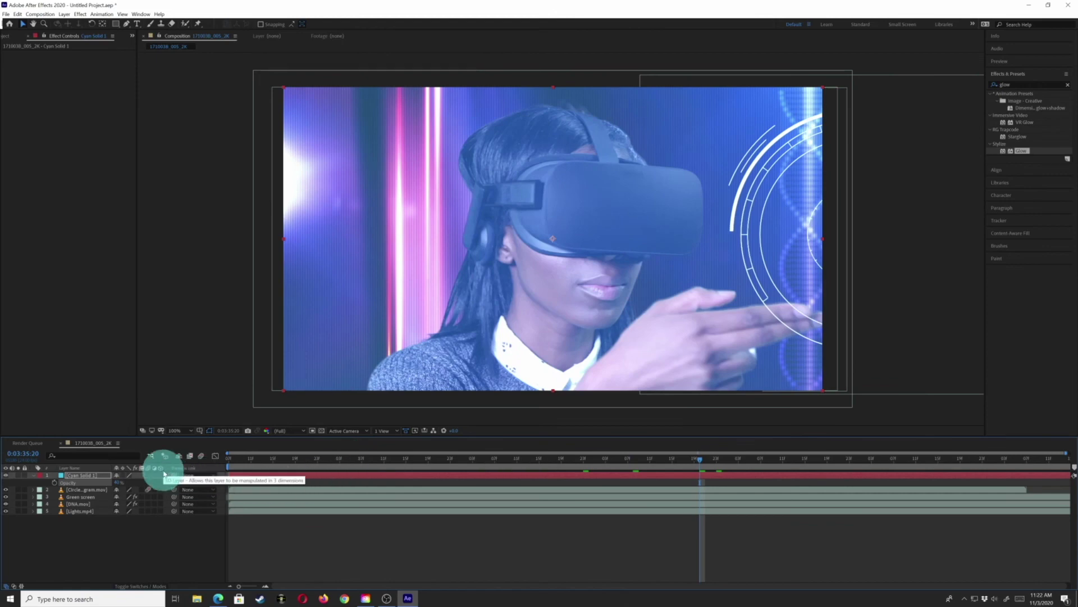
left_click(148, 489)
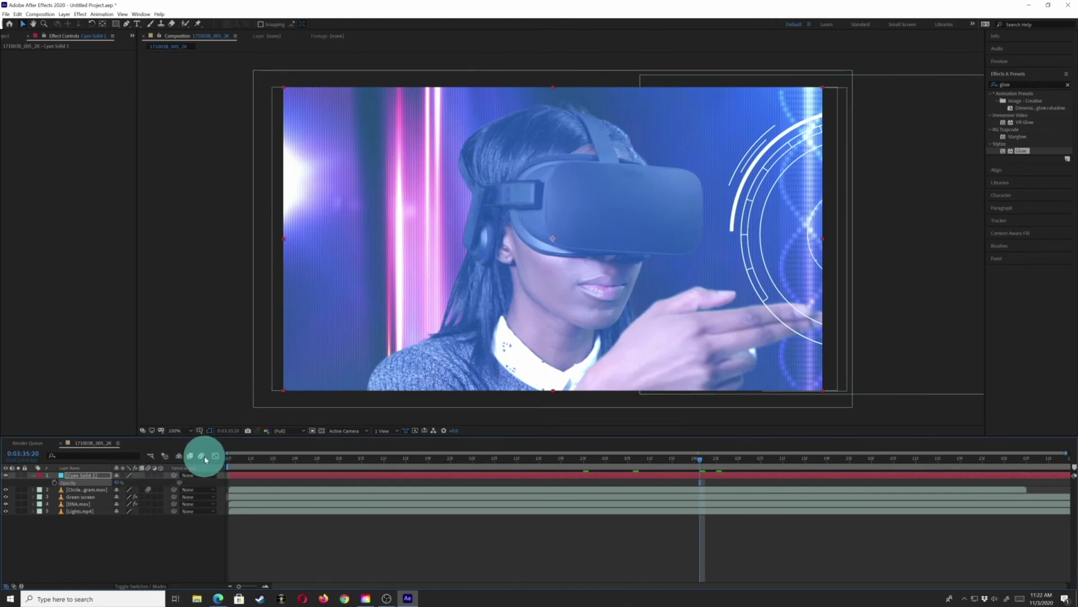
left_click(200, 456)
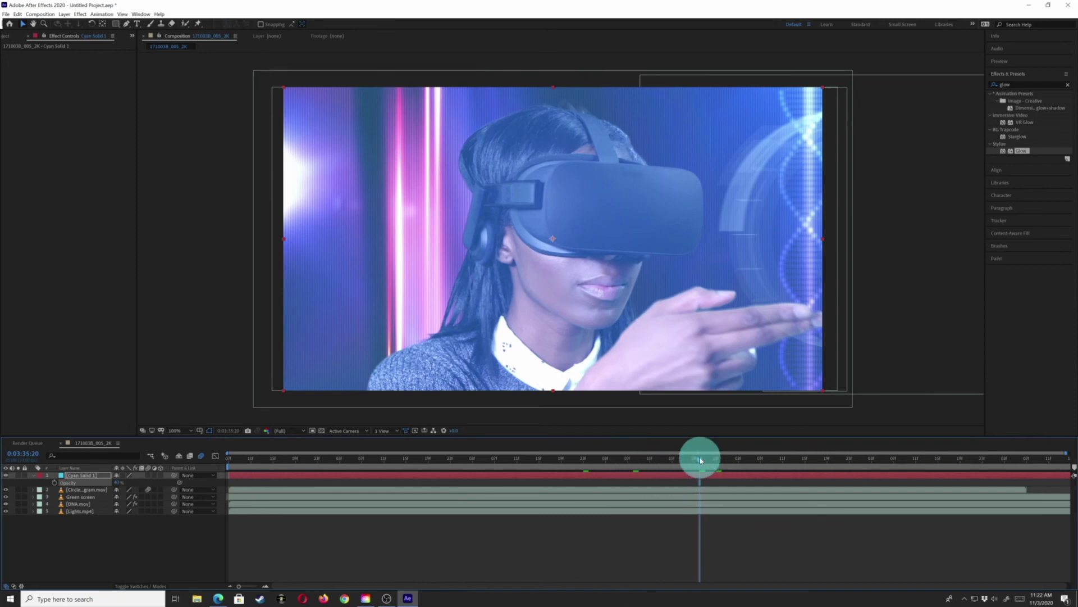
Play back the finished composite, stop at 0:03:33:14, and select all of the project's items
key("space")
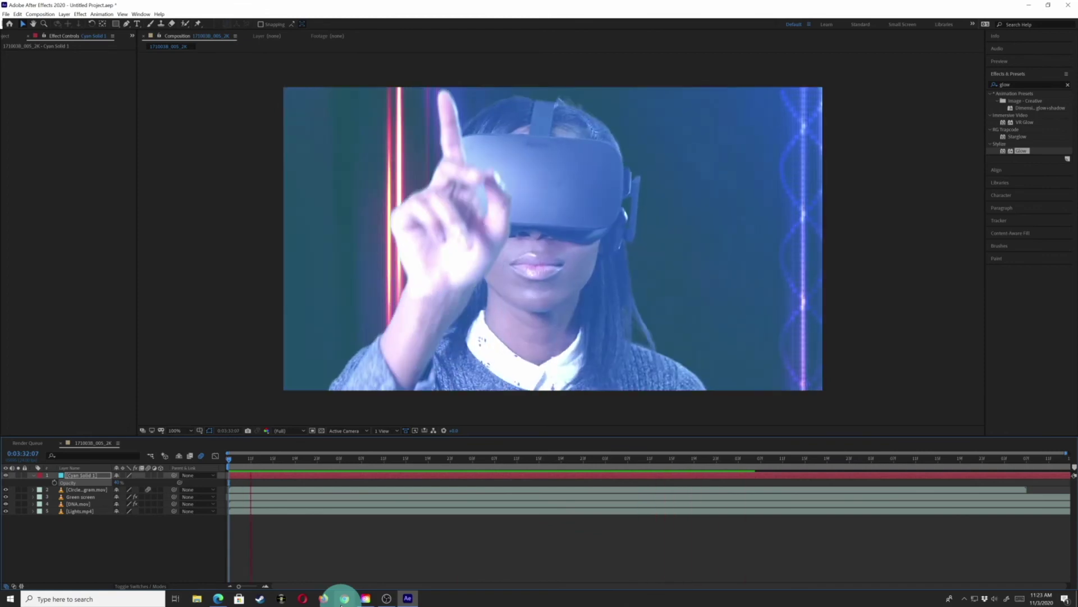
key("space")
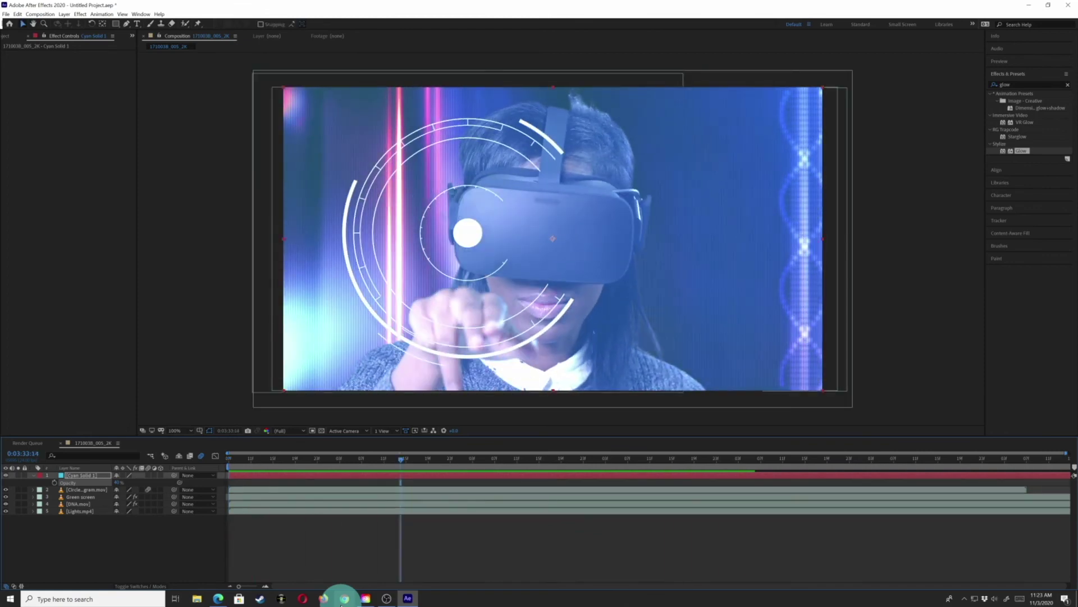
left_click(4, 38)
left_click_drag(40, 224, 4, 112)
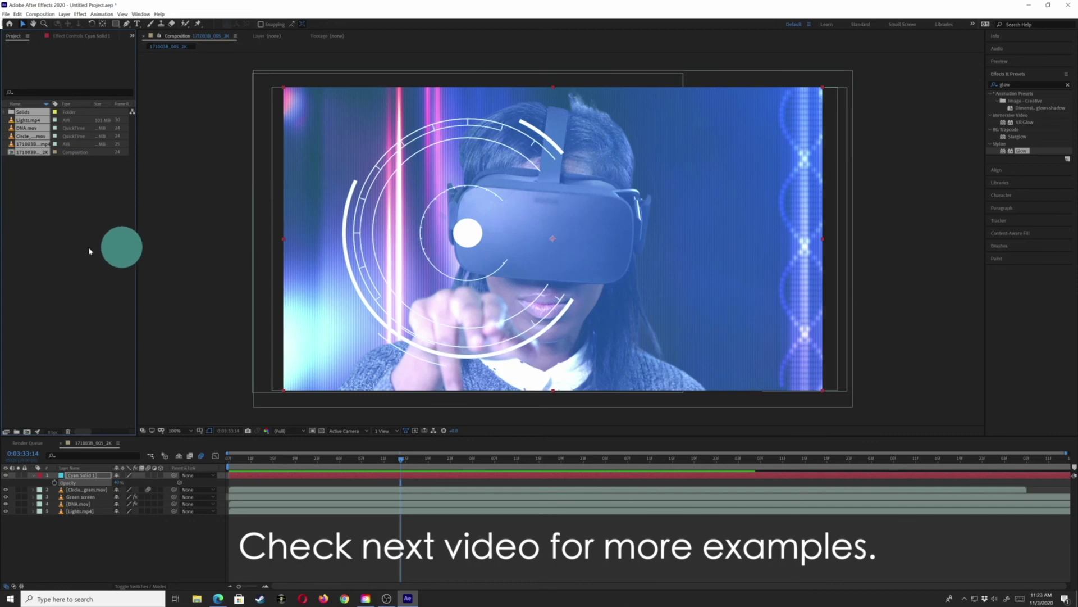